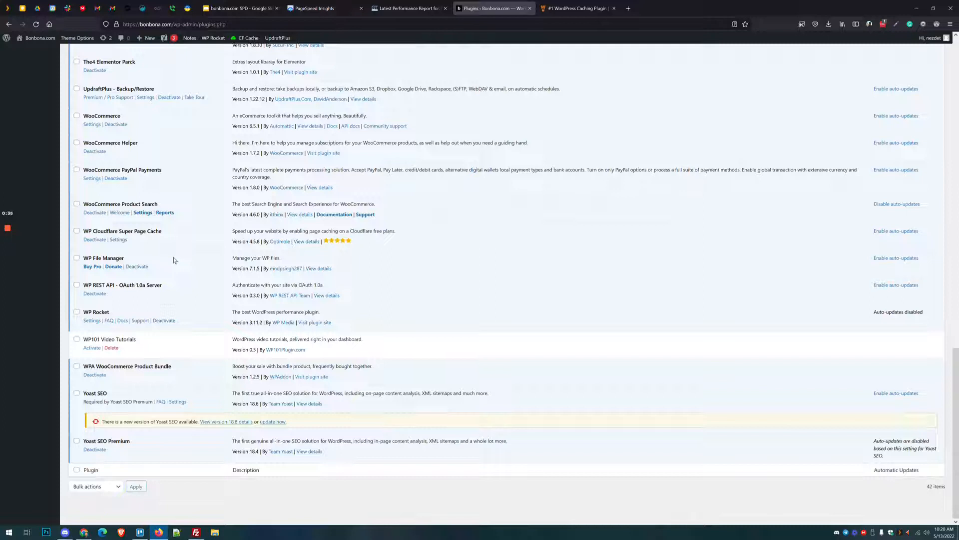
Deactivate the WP File Manager and All-in-One WP Migration plugins
{"action": "left_click", "coordinate": [136, 269]}
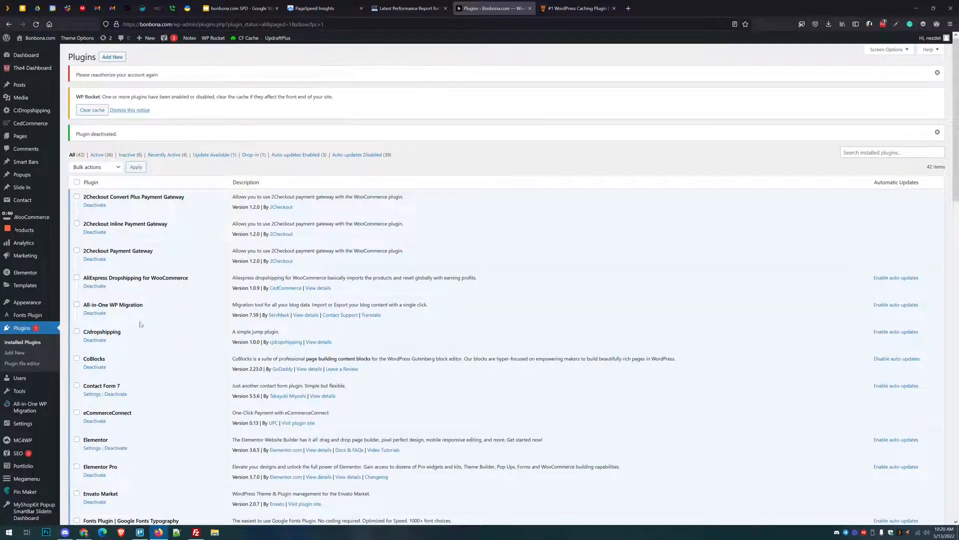
{"action": "left_click_drag", "start_coordinate": [144, 304], "coordinate": [89, 304]}
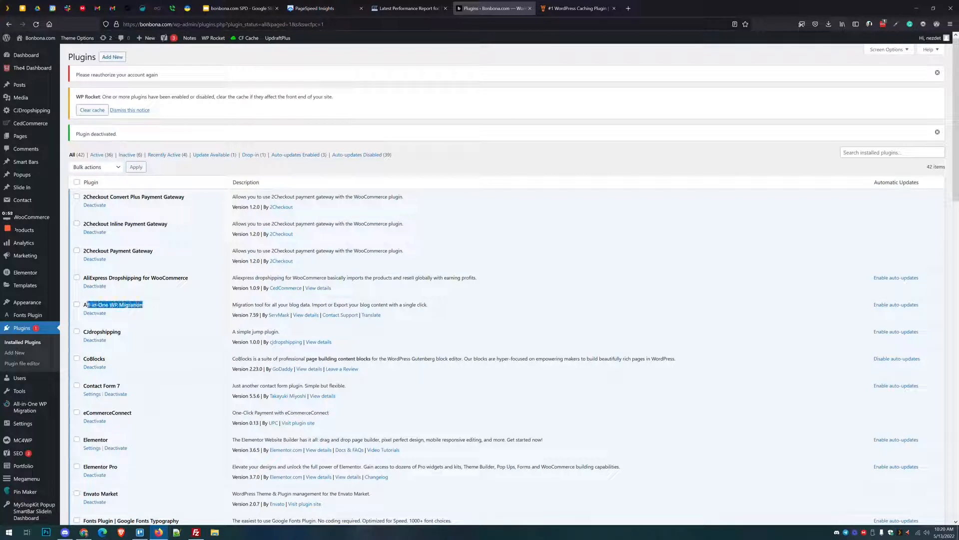
{"action": "left_click", "coordinate": [119, 310]}
{"action": "left_click", "coordinate": [92, 315]}
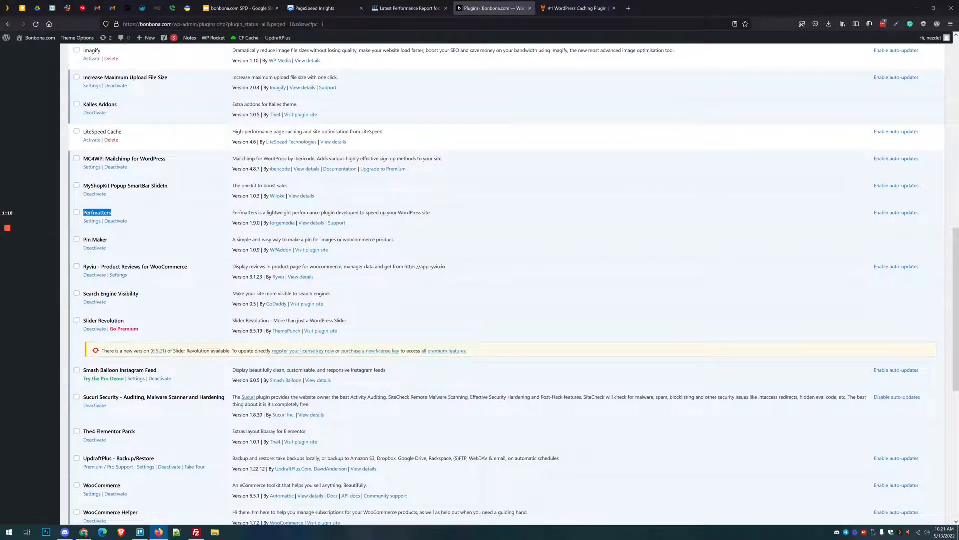
Review the Perfmatters plugin's description and deactivate the plugin
{"action": "left_click_drag", "start_coordinate": [234, 213], "coordinate": [428, 223]}
{"action": "left_click", "coordinate": [432, 217]}
{"action": "left_click", "coordinate": [112, 223]}
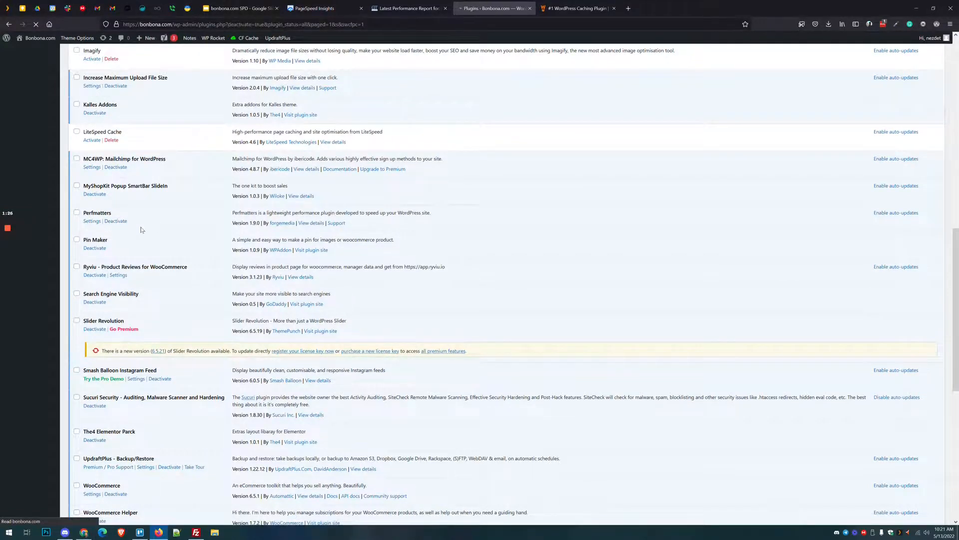
Review the Search Engine Visibility, WP Cloudflare Super Page Cache and WP Rocket entries in the installed plugins list
{"action": "scroll", "coordinate": [143, 230], "scroll_direction": "down", "scroll_amount": 12}
{"action": "triple_click", "coordinate": [111, 267]}
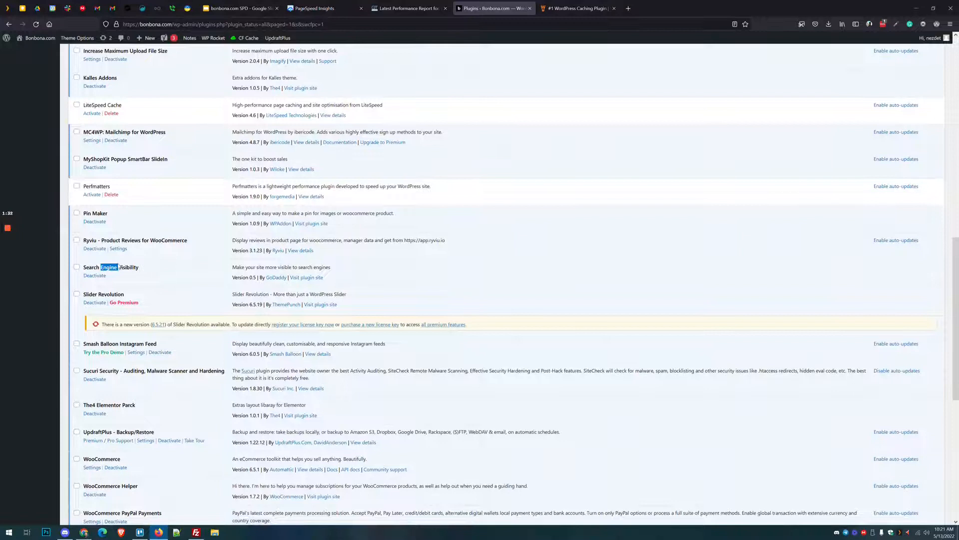
{"action": "left_click", "coordinate": [115, 267]}
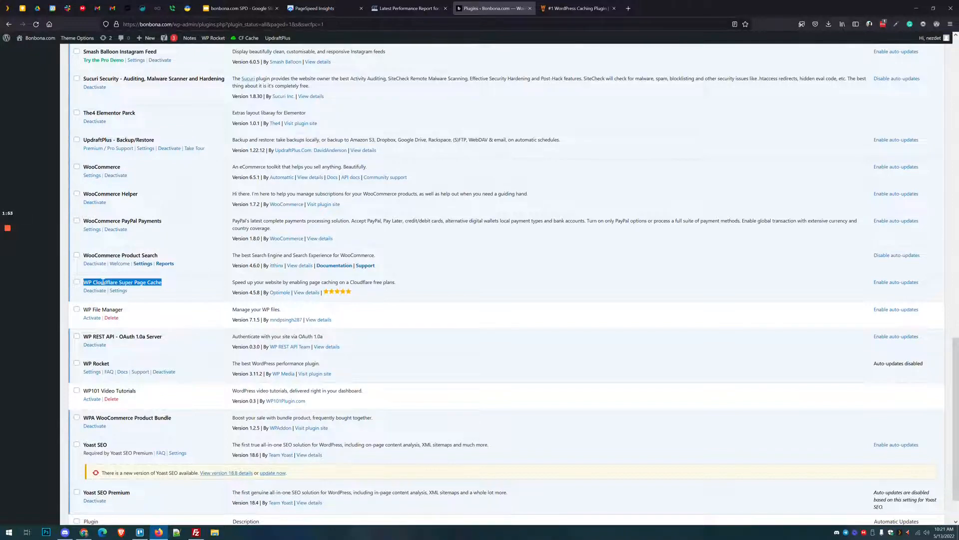
{"action": "double_click", "coordinate": [102, 282]}
{"action": "left_click", "coordinate": [103, 359]}
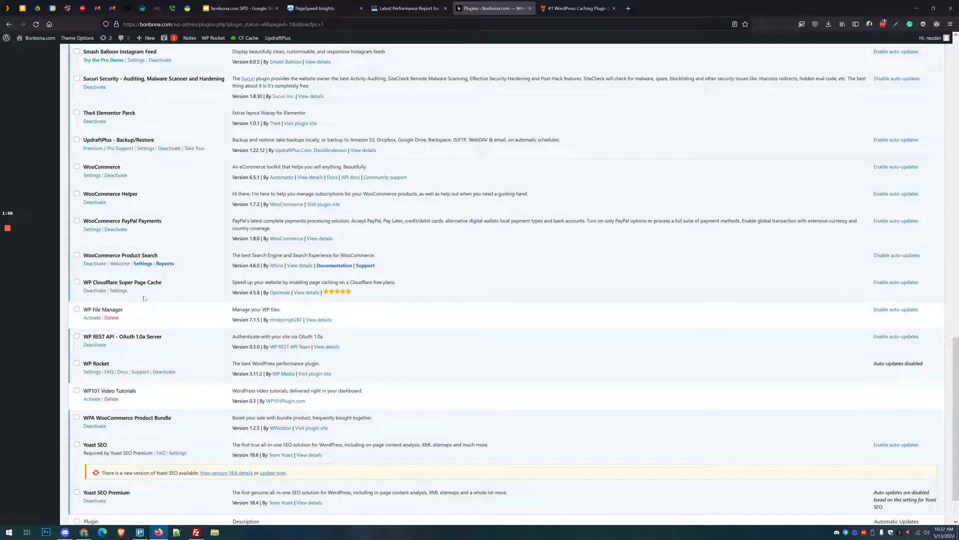
{"action": "left_click_drag", "start_coordinate": [162, 281], "coordinate": [82, 282]}
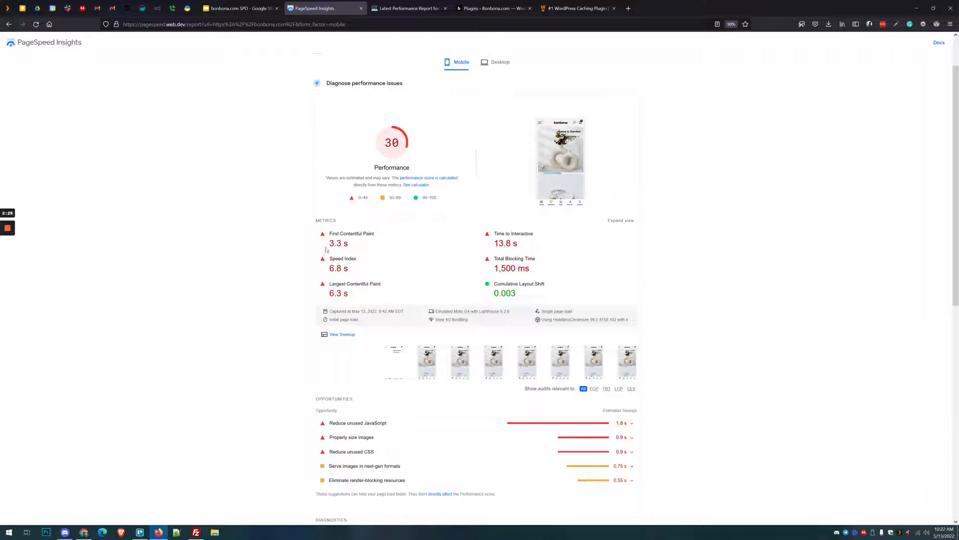
Examine the First Contentful Paint, Speed Index and Largest Contentful Paint metrics in the PageSpeed Insights mobile report
{"action": "triple_click", "coordinate": [367, 245]}
{"action": "left_click", "coordinate": [329, 250]}
{"action": "triple_click", "coordinate": [351, 295]}
{"action": "left_click", "coordinate": [327, 306]}
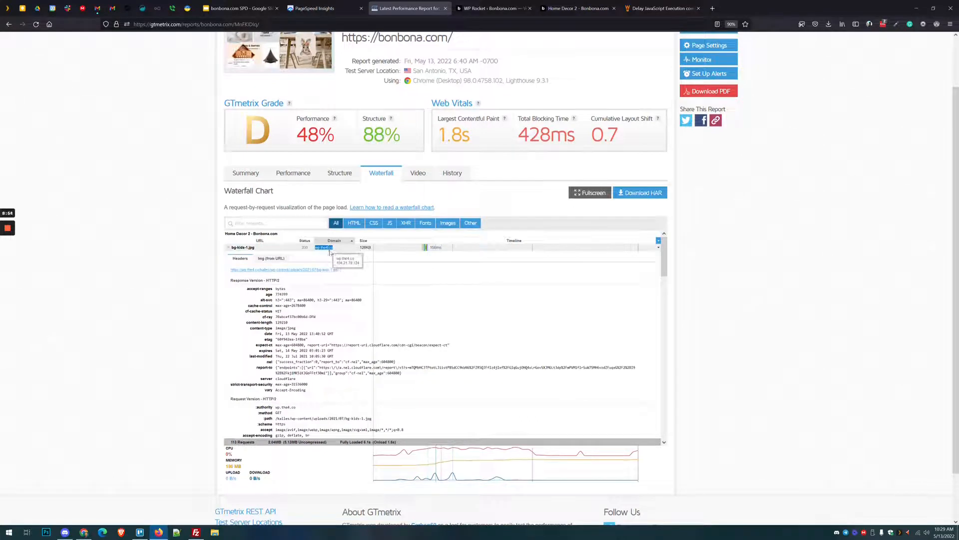
Add the domains wp.the4.co and t.paypal.com from the GTmetrix waterfall to WP Rocket's URLs to prefetch, one per line
{"action": "key", "text": "ctrl+Tab"}
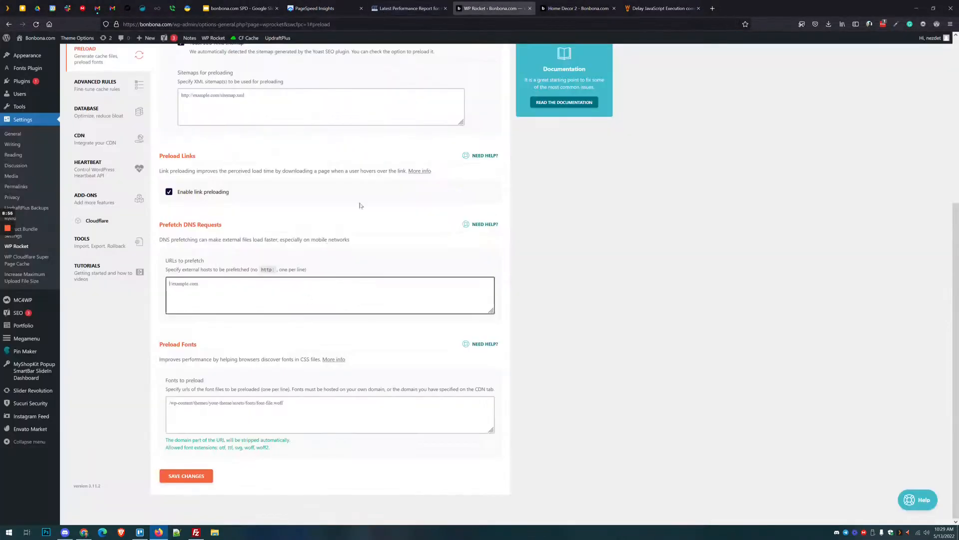
{"action": "key", "text": "ctrl+shift+Tab"}
{"action": "left_click", "coordinate": [327, 247]}
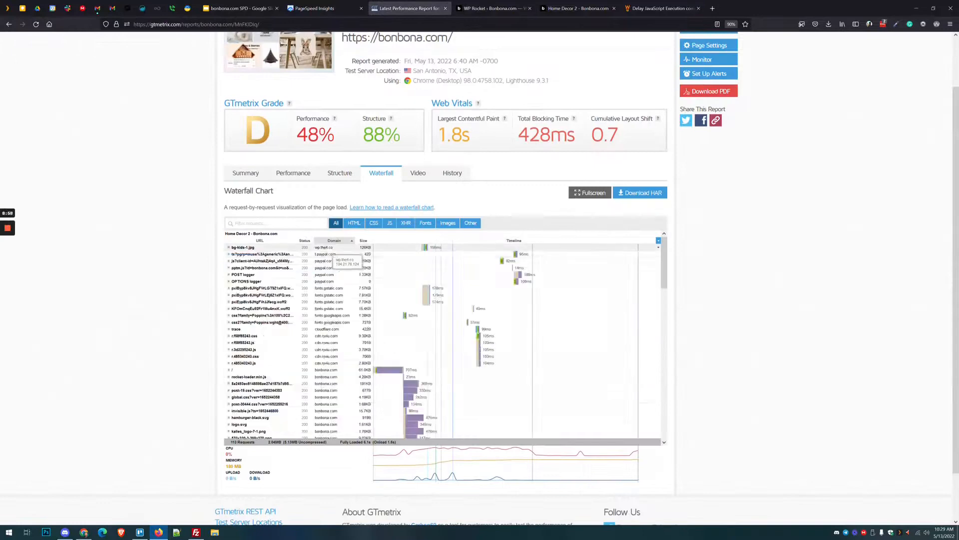
{"action": "triple_click", "coordinate": [329, 253]}
{"action": "left_click", "coordinate": [487, 8]}
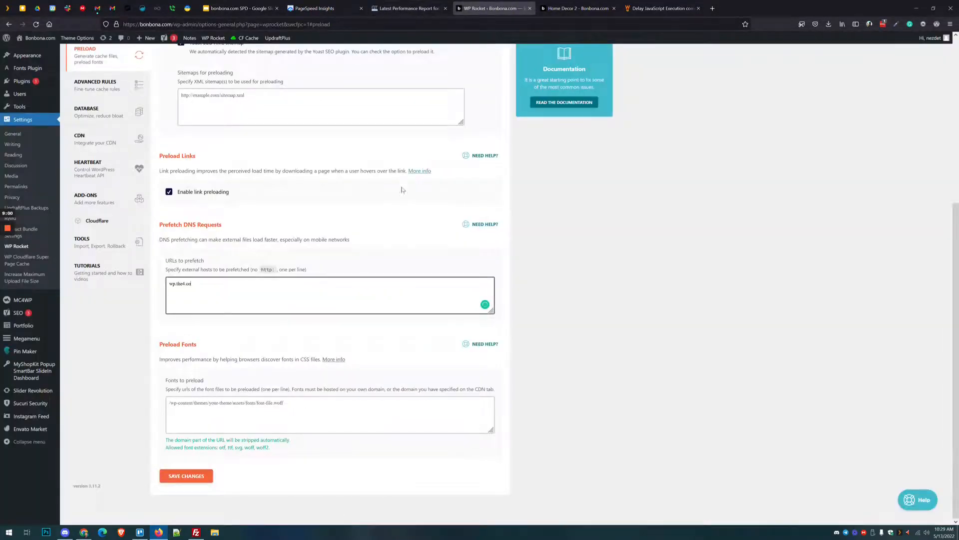
Copy paypal.com and fonts.gstatic.com from the GTmetrix waterfall into WP Rocket's DNS prefetch list
{"action": "left_click", "coordinate": [410, 8]}
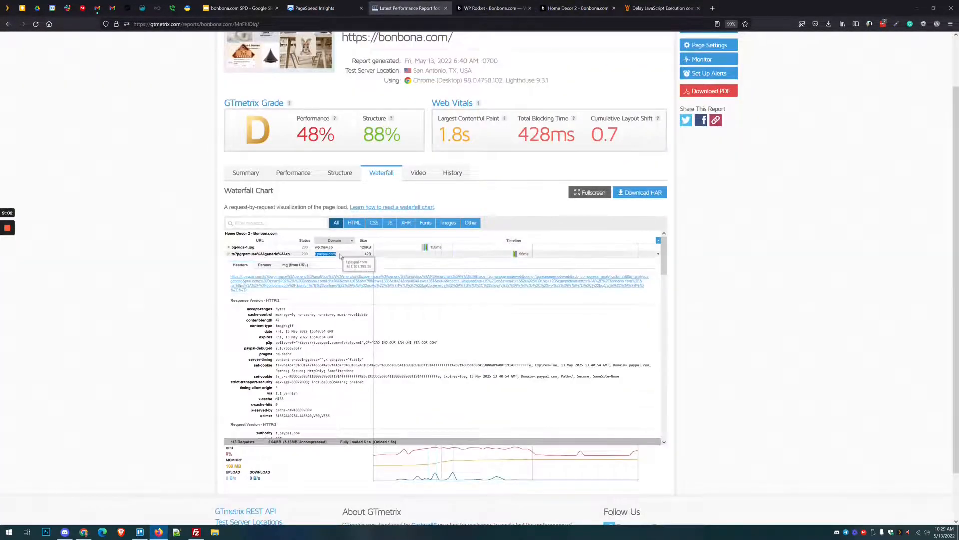
{"action": "left_click", "coordinate": [344, 254]}
{"action": "triple_click", "coordinate": [337, 260]}
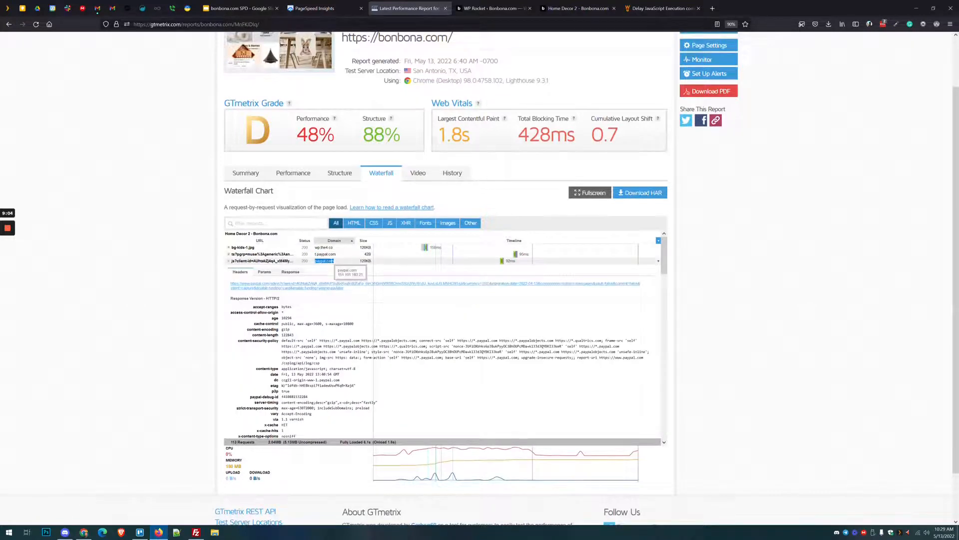
{"action": "left_click", "coordinate": [332, 263]}
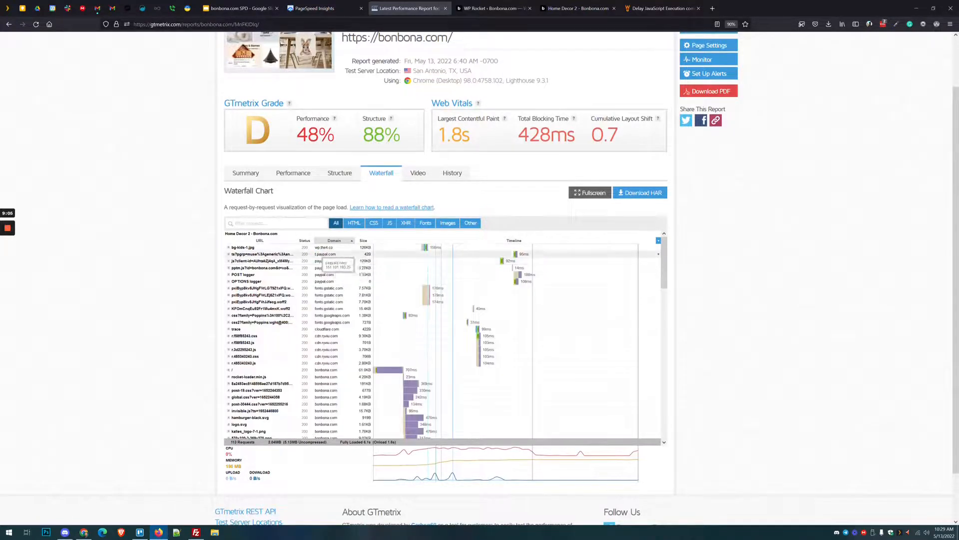
{"action": "left_click", "coordinate": [466, 4]}
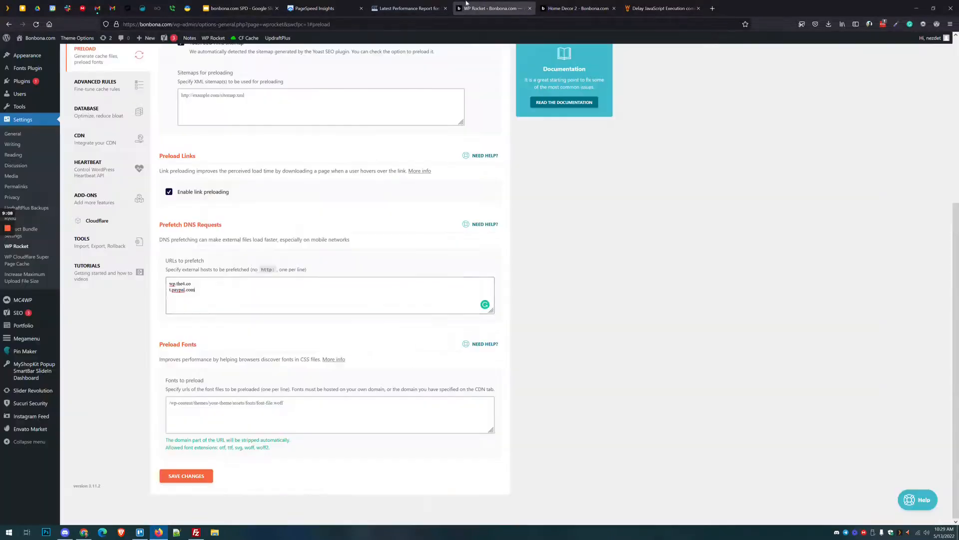
{"action": "left_click", "coordinate": [407, 8]}
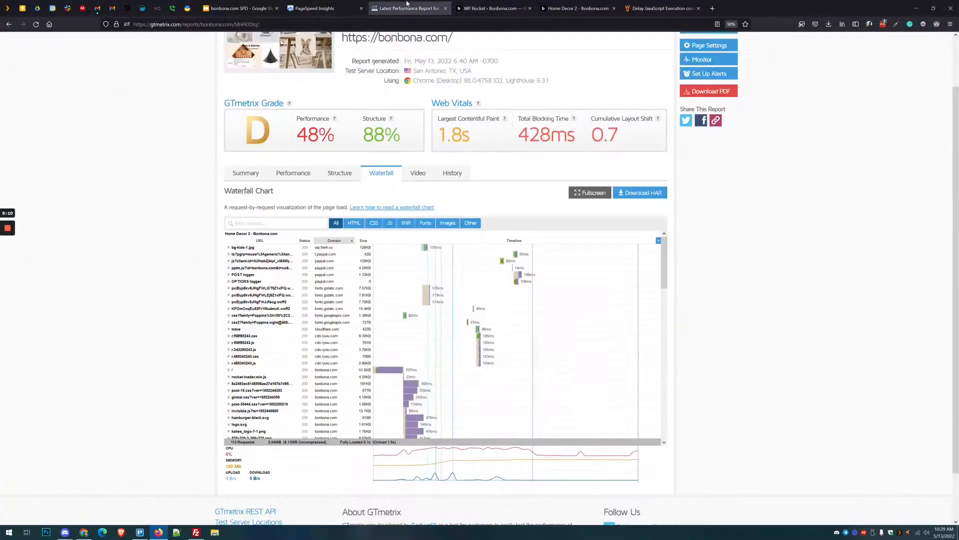
{"action": "triple_click", "coordinate": [331, 289]}
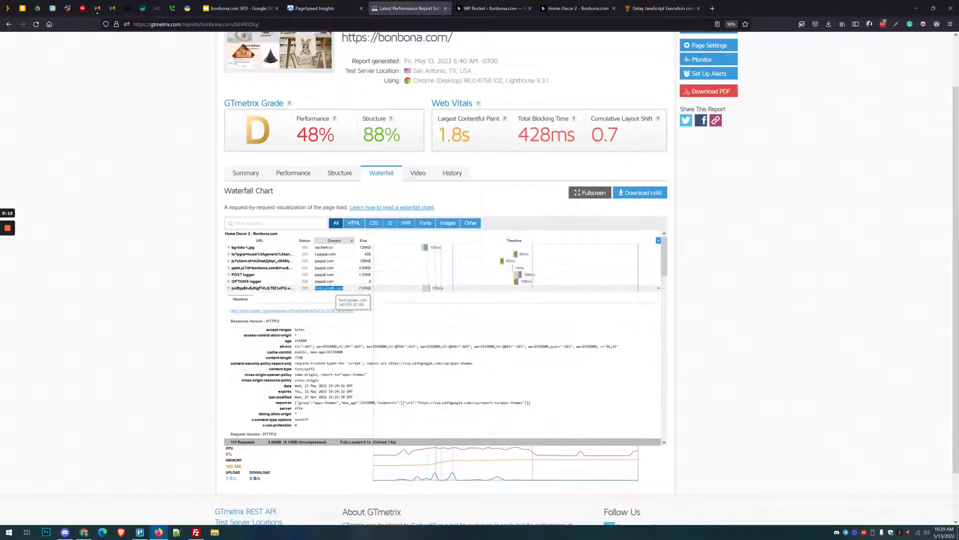
{"action": "left_click", "coordinate": [509, 4]}
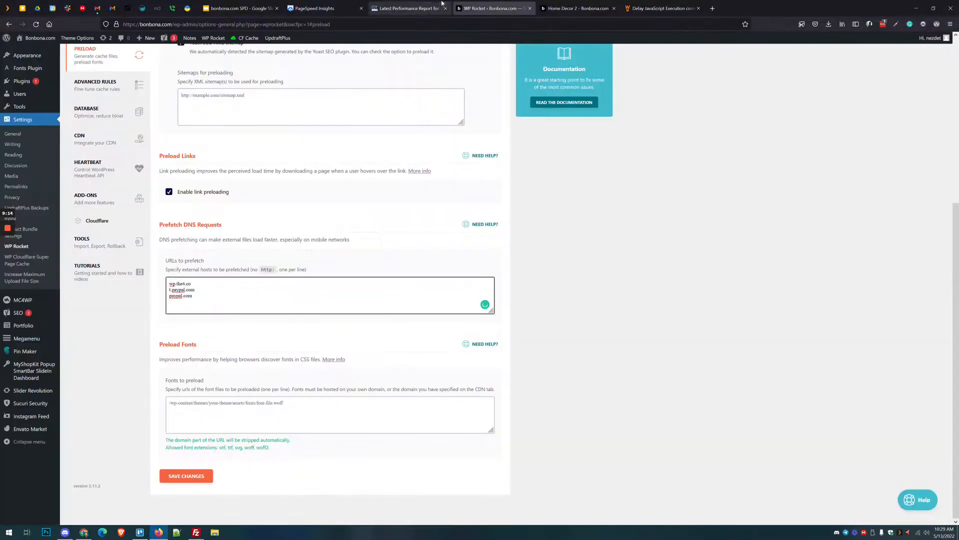
Copy fonts.googleapis.com and cloudflare.com from the GTmetrix waterfall into WP Rocket's DNS prefetch list
{"action": "left_click", "coordinate": [407, 8]}
{"action": "left_click", "coordinate": [343, 289]}
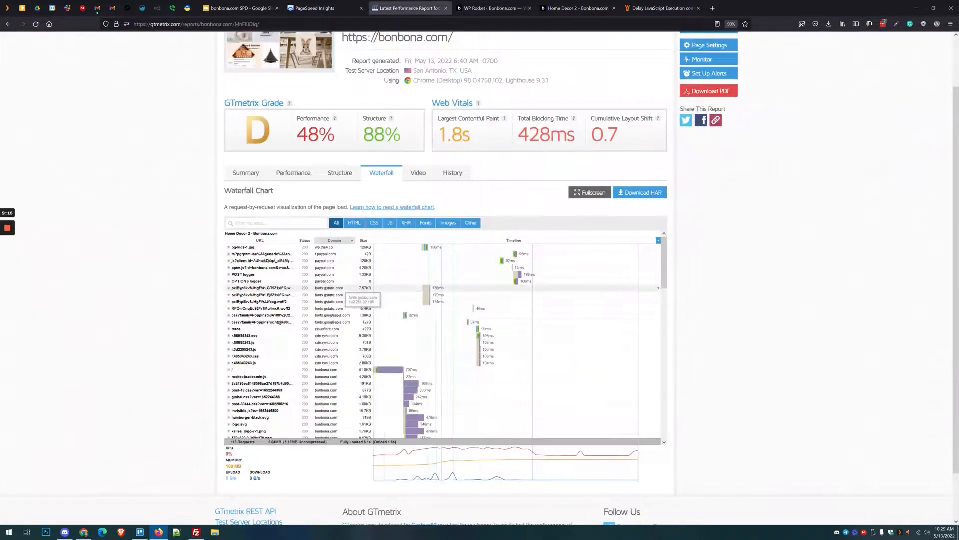
{"action": "left_click", "coordinate": [340, 316]}
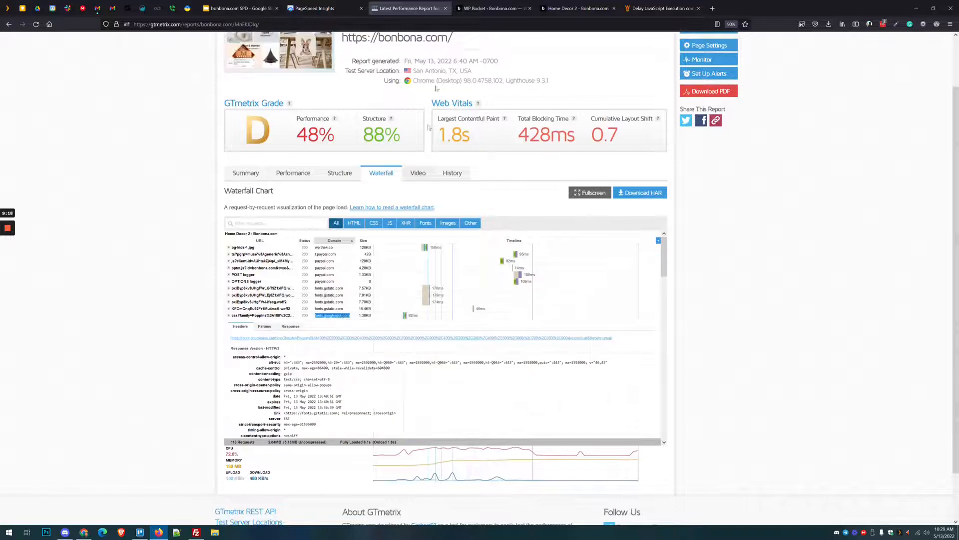
{"action": "left_click", "coordinate": [463, 5]}
{"action": "type", "text": "fonts.googleapis.com"}
{"action": "left_click", "coordinate": [407, 8]}
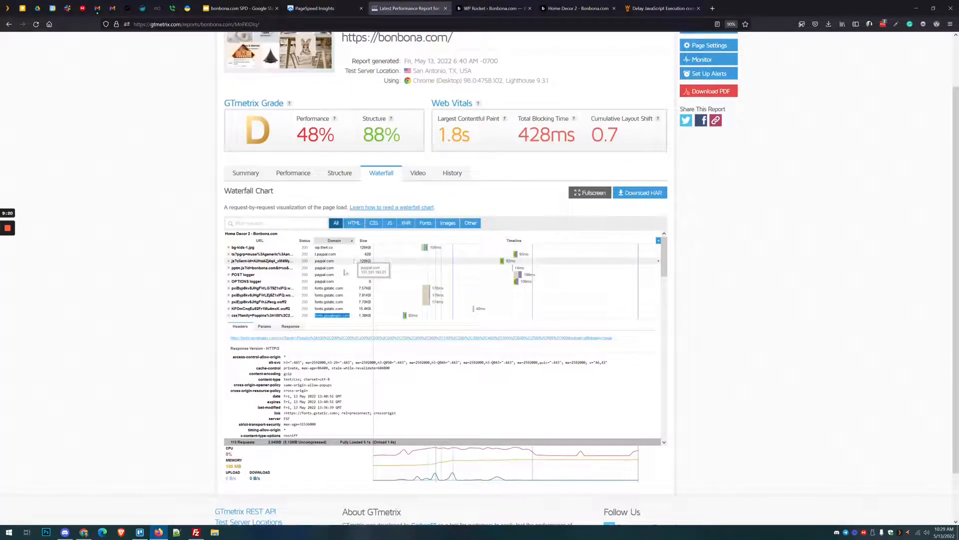
{"action": "triple_click", "coordinate": [342, 330]}
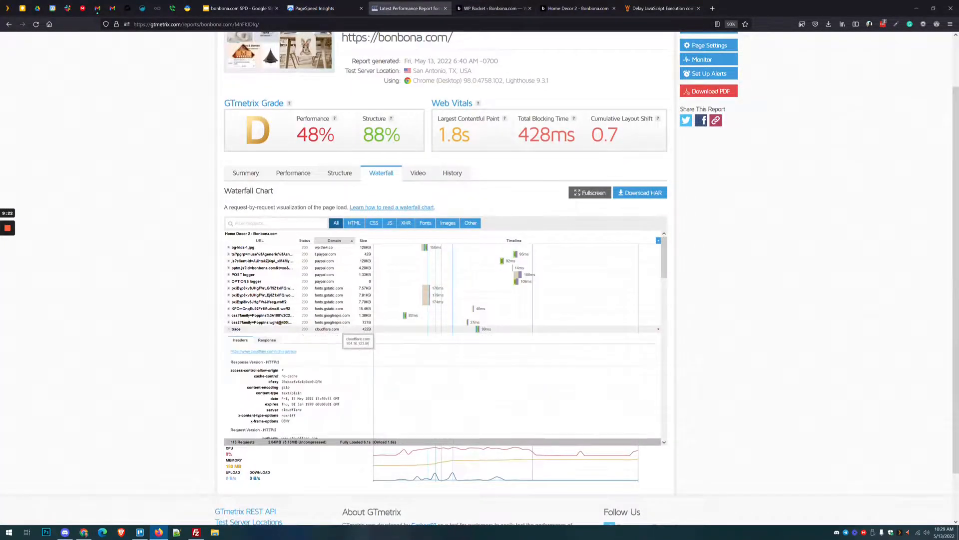
{"action": "left_click", "coordinate": [490, 6]}
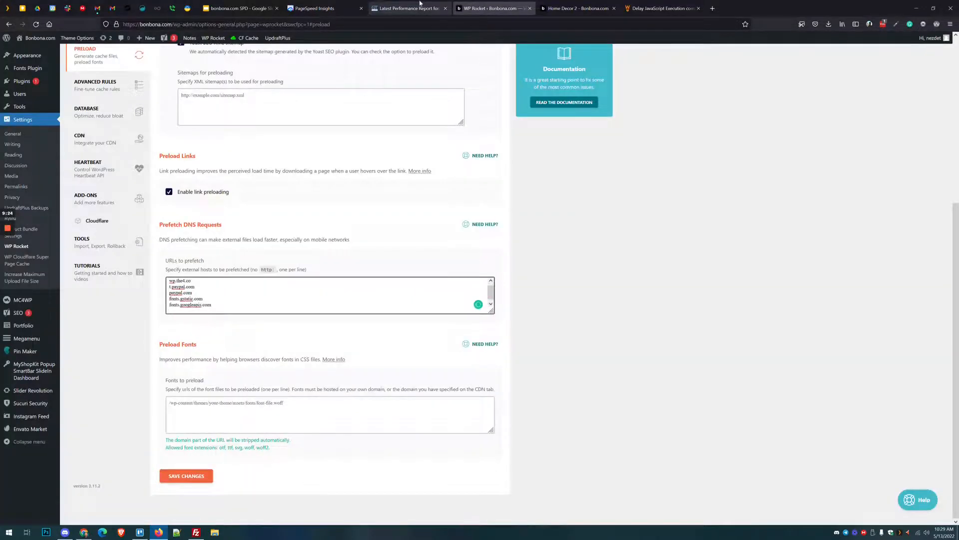
Copy the cdn.ryviu.com domain from the GTmetrix waterfall and append it to WP Rocket's DNS prefetch list
{"action": "left_click", "coordinate": [420, 6]}
{"action": "left_click", "coordinate": [341, 329]}
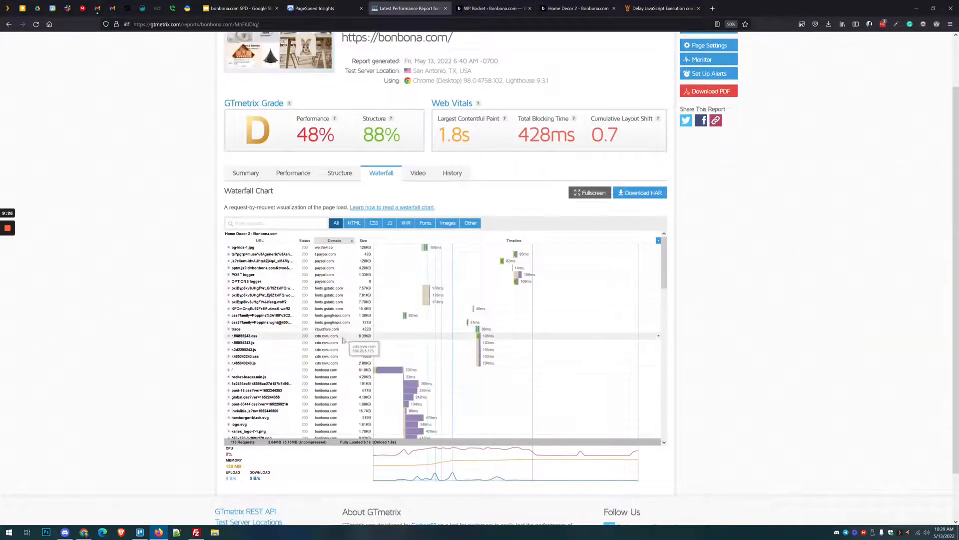
{"action": "triple_click", "coordinate": [325, 336]}
{"action": "key", "text": "ctrl+c"}
{"action": "left_click", "coordinate": [483, 6]}
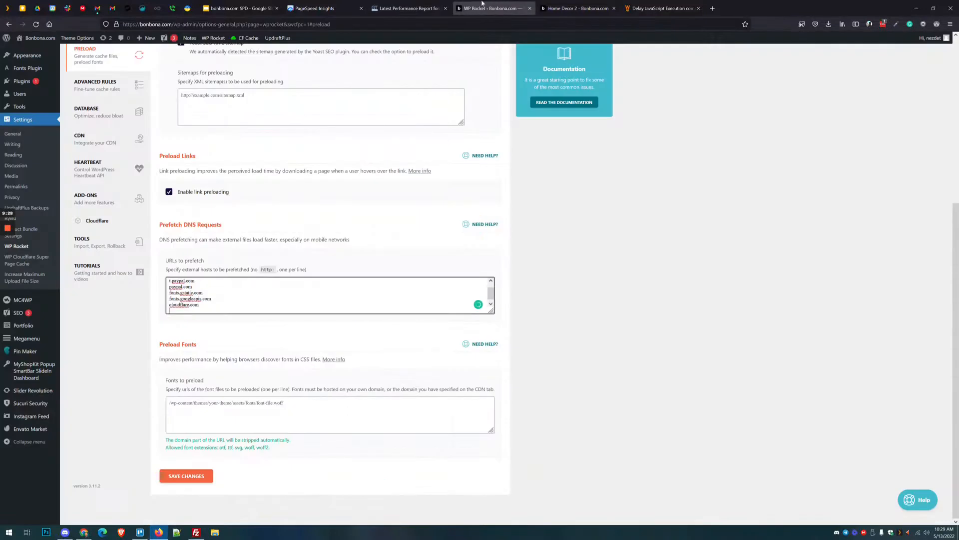
{"action": "key", "text": "ctrl+v"}
Filter the GTmetrix waterfall to fonts and copy the full kallesicon.ttf URL into WP Rocket's Fonts to preload
{"action": "left_click_drag", "start_coordinate": [160, 344], "coordinate": [189, 344]}
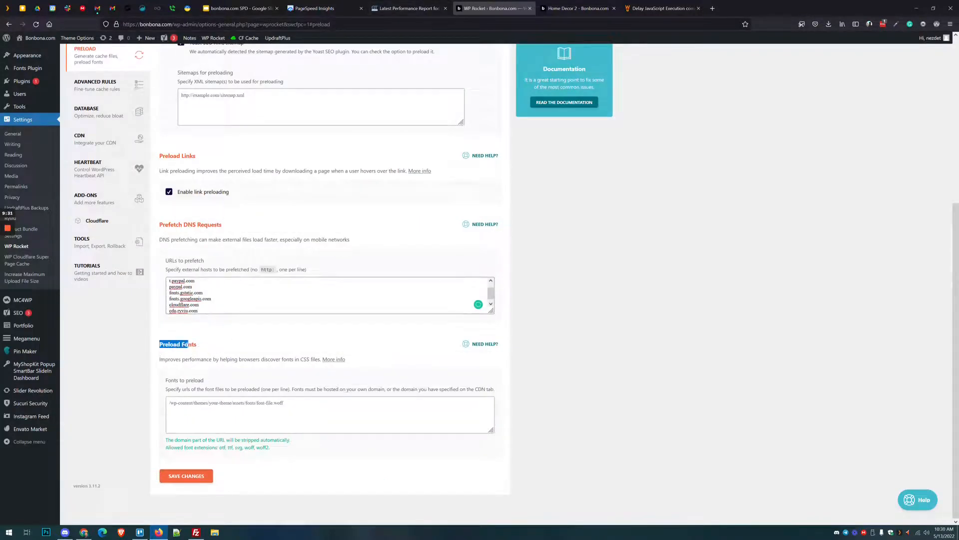
{"action": "left_click", "coordinate": [409, 8]}
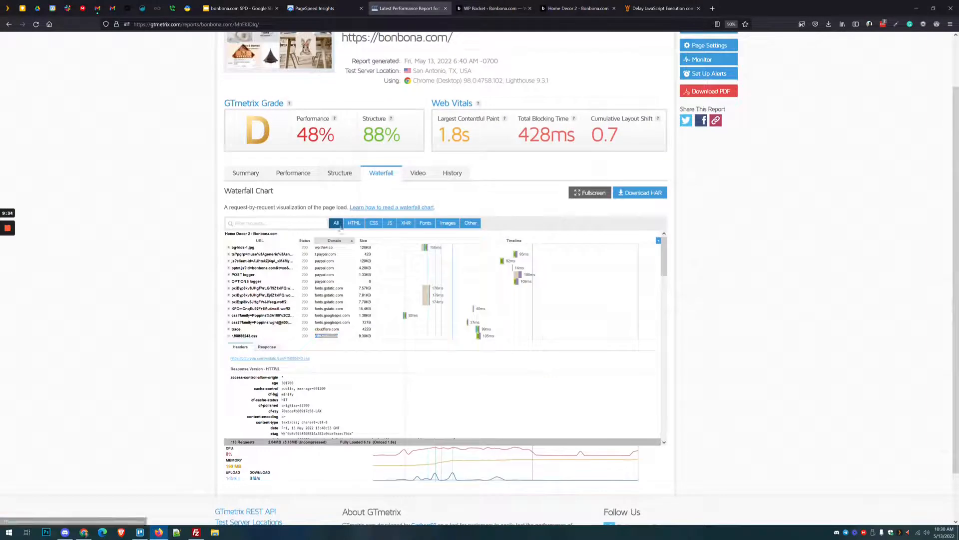
{"action": "left_click", "coordinate": [426, 224]}
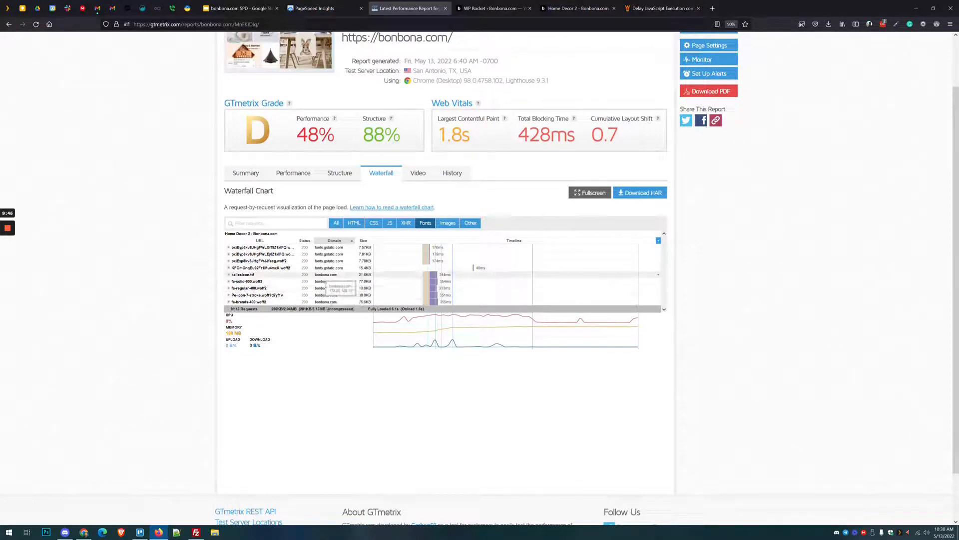
{"action": "left_click", "coordinate": [326, 275]}
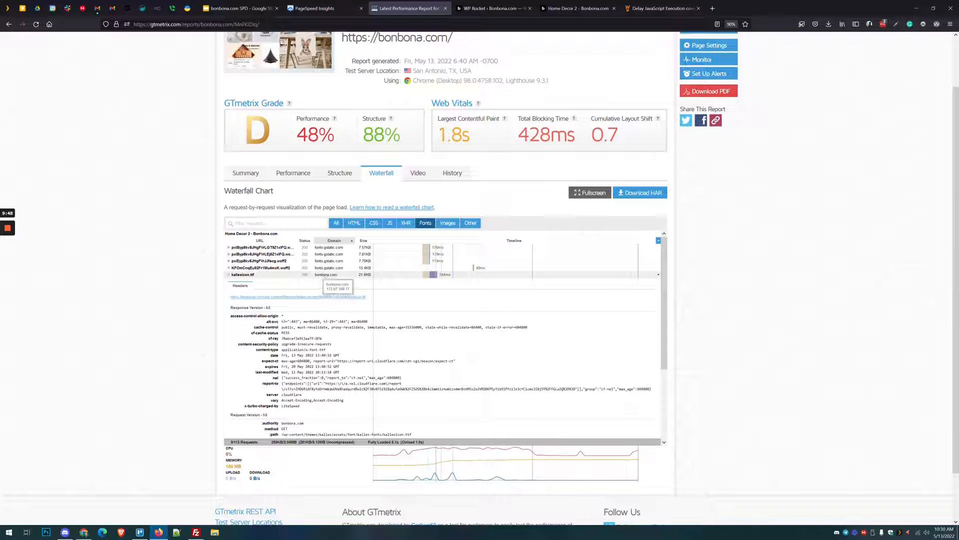
{"action": "triple_click", "coordinate": [369, 299]}
{"action": "key", "text": "ctrl+c"}
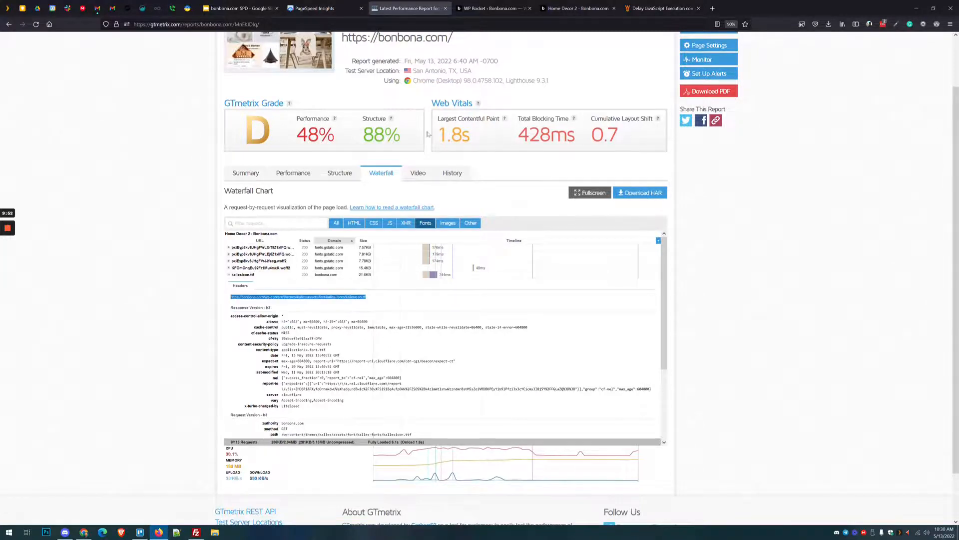
{"action": "left_click", "coordinate": [492, 8]}
{"action": "key", "text": "ctrl+v"}
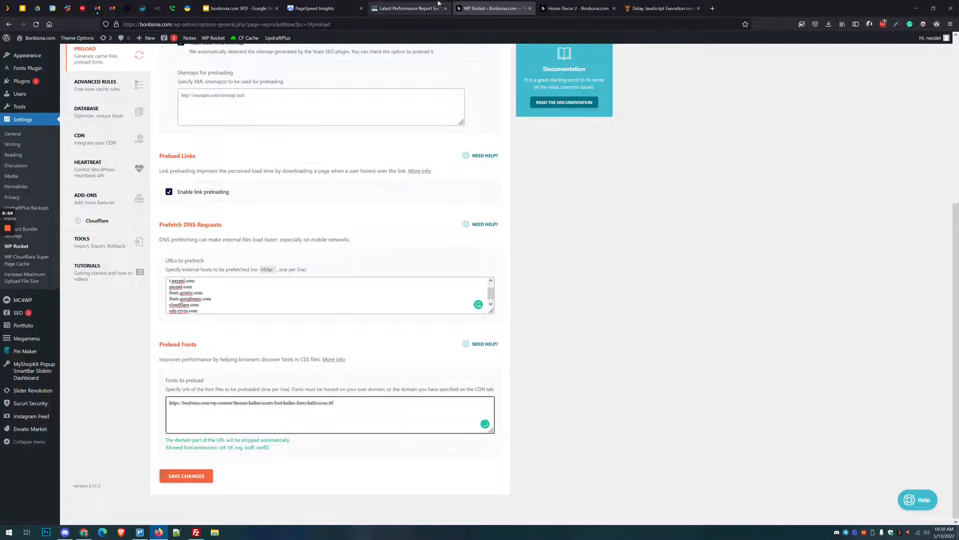
Copy the full fa-solid-900.woff2 URL from the GTmetrix waterfall and append it to WP Rocket's Fonts to preload
{"action": "left_click", "coordinate": [408, 8]}
{"action": "left_click", "coordinate": [340, 274]}
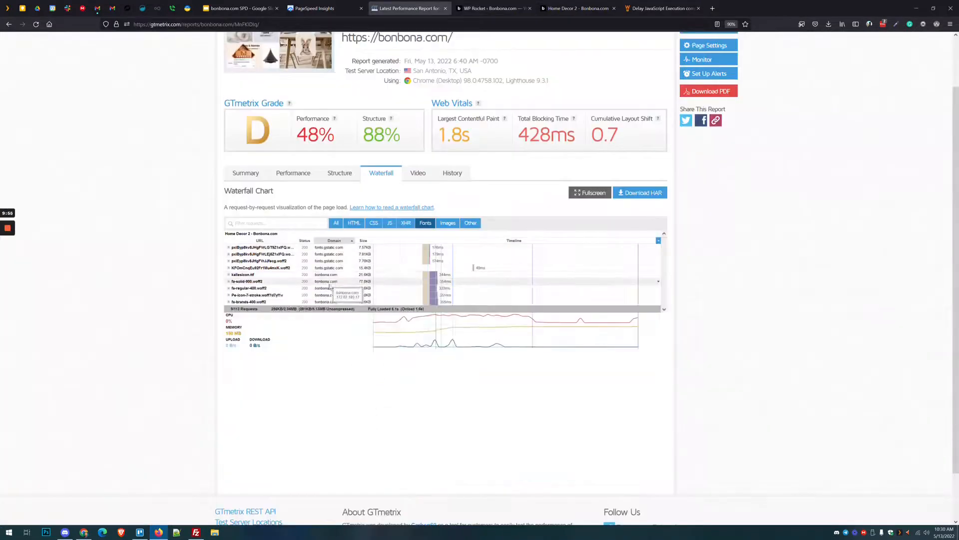
{"action": "left_click", "coordinate": [340, 281]}
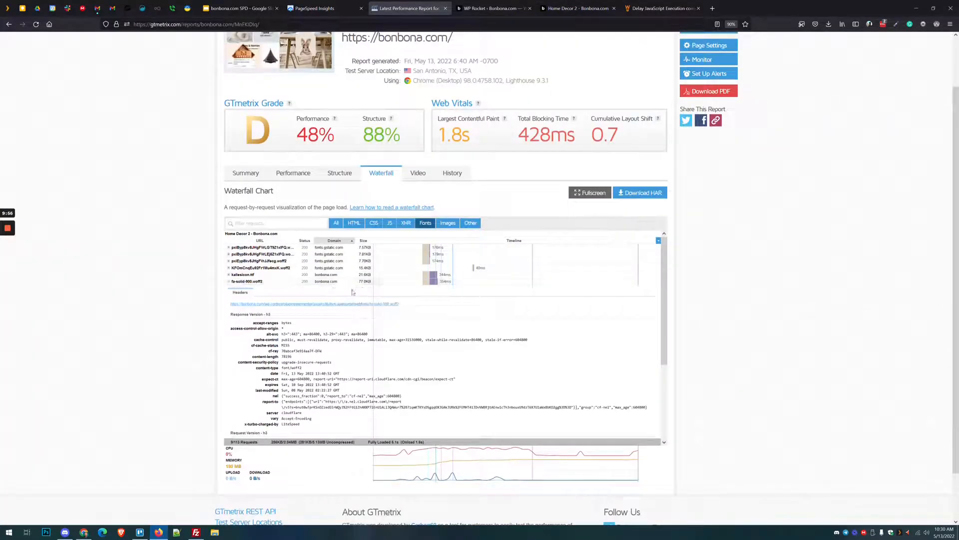
{"action": "triple_click", "coordinate": [402, 305]}
{"action": "key", "text": "ctrl+c"}
{"action": "left_click", "coordinate": [499, 7]}
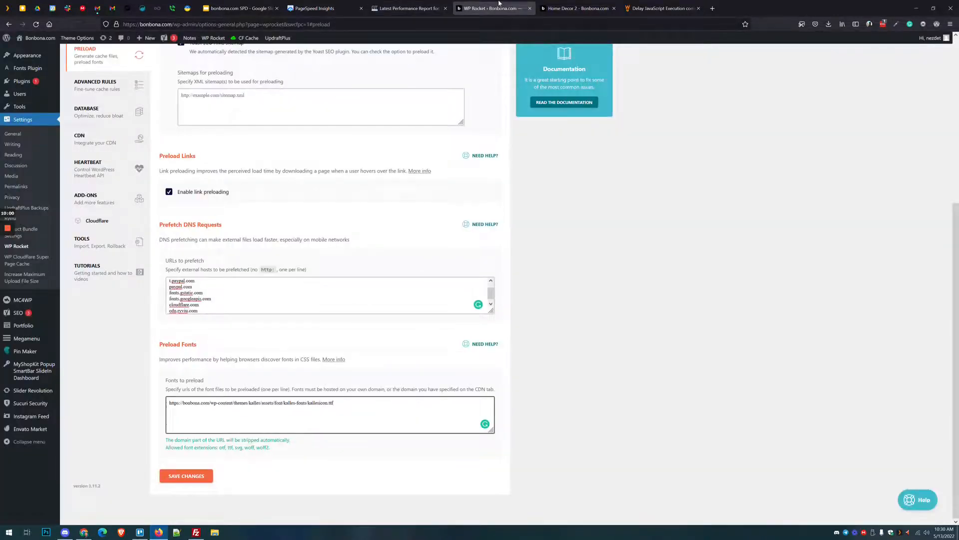
{"action": "key", "text": "ctrl+v"}
Copy the full fa-regular-400.woff2 URL from the GTmetrix waterfall and append it to WP Rocket's Fonts to preload
{"action": "left_click", "coordinate": [407, 8]}
{"action": "left_click", "coordinate": [365, 281]}
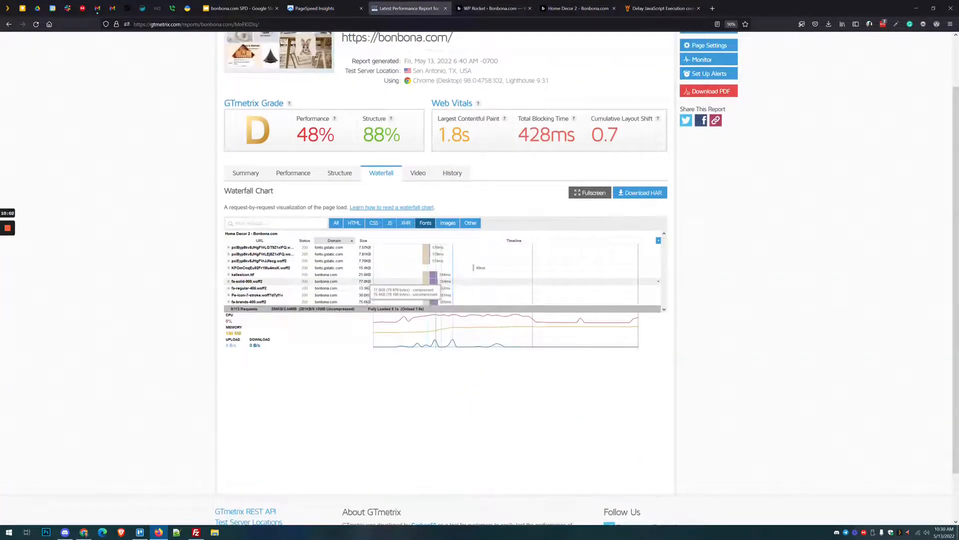
{"action": "left_click", "coordinate": [365, 288]}
{"action": "left_click", "coordinate": [398, 311]}
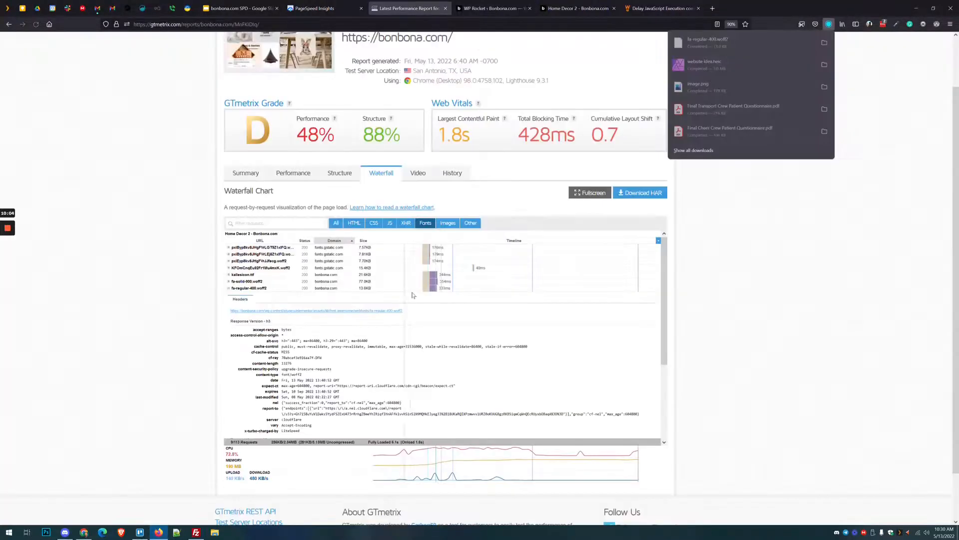
{"action": "left_click", "coordinate": [414, 305]}
{"action": "triple_click", "coordinate": [398, 311]}
{"action": "left_click", "coordinate": [490, 8]}
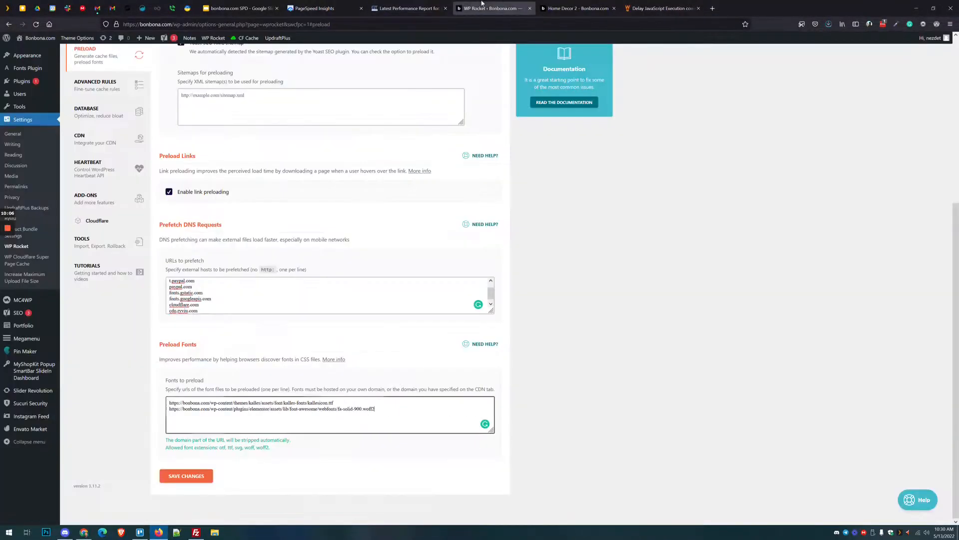
{"action": "key", "text": "ctrl+v"}
Copy the full Pe-icon-7-stroke.woff URL from the GTmetrix waterfall and add it on a new line in WP Rocket's Fonts to preload
{"action": "left_click", "coordinate": [407, 8]}
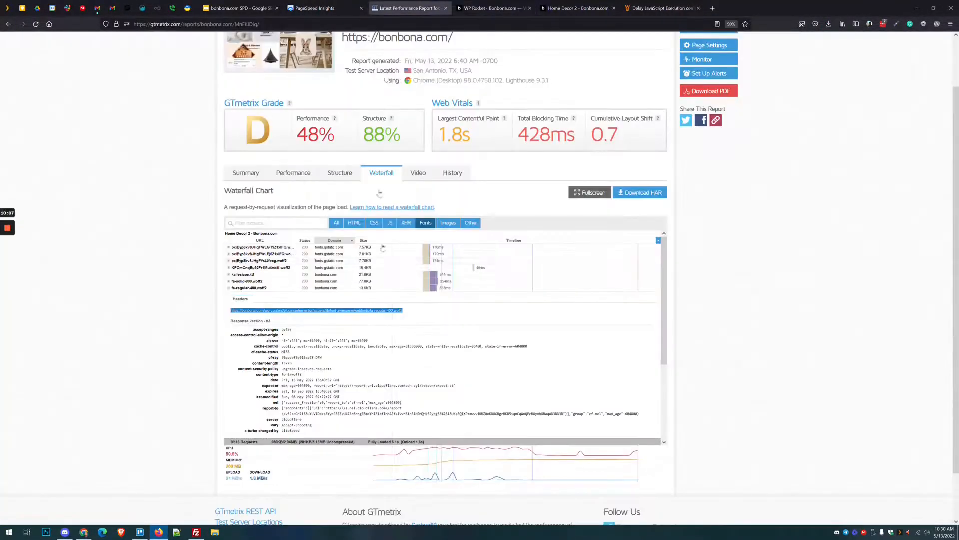
{"action": "left_click", "coordinate": [349, 289]}
{"action": "left_click", "coordinate": [398, 294]}
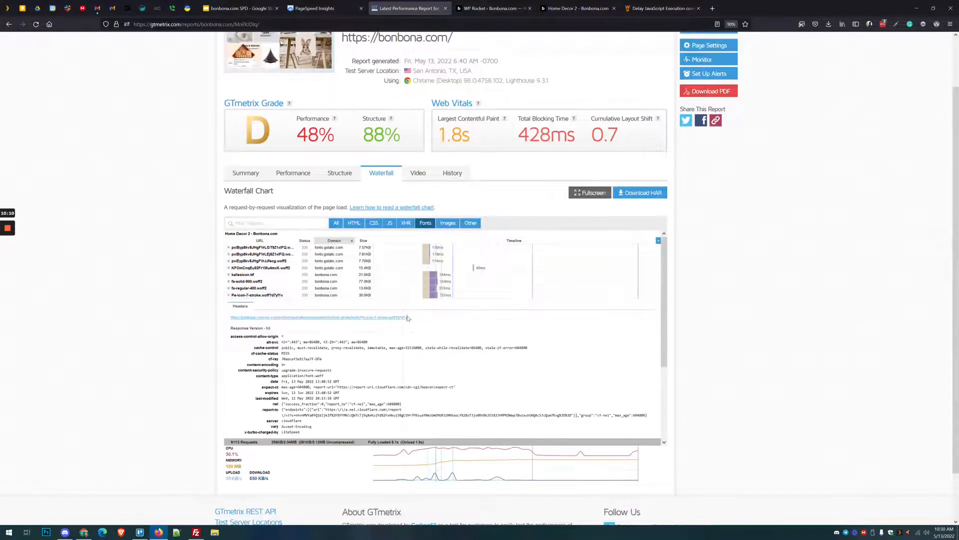
{"action": "triple_click", "coordinate": [402, 317]}
{"action": "left_click", "coordinate": [460, 6]}
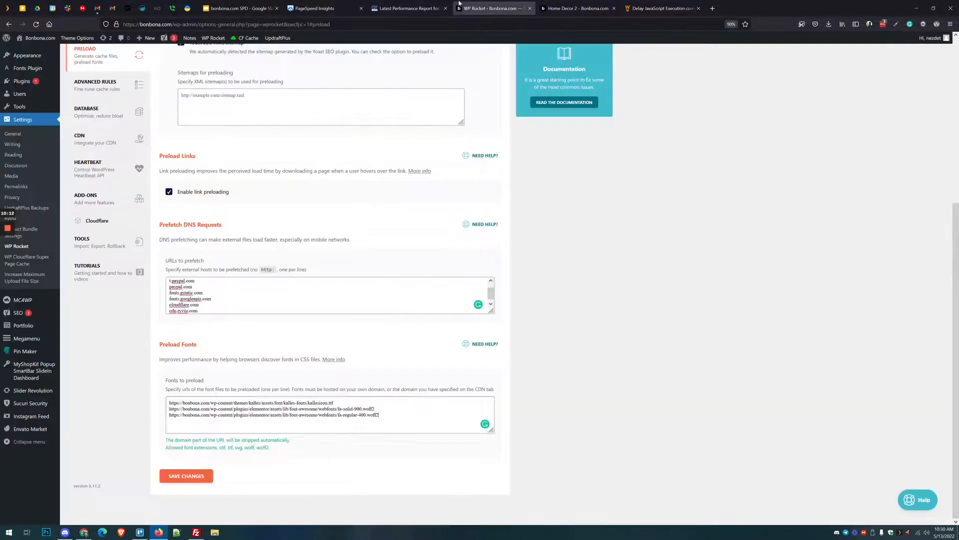
{"action": "key", "text": "Return"}
{"action": "key", "text": "ctrl+v"}
Copy the full fa-brands-400.woff2 URL from the GTmetrix waterfall and add it on a new line in WP Rocket's Fonts to preload
{"action": "left_click", "coordinate": [352, 6]}
{"action": "left_click", "coordinate": [380, 6]}
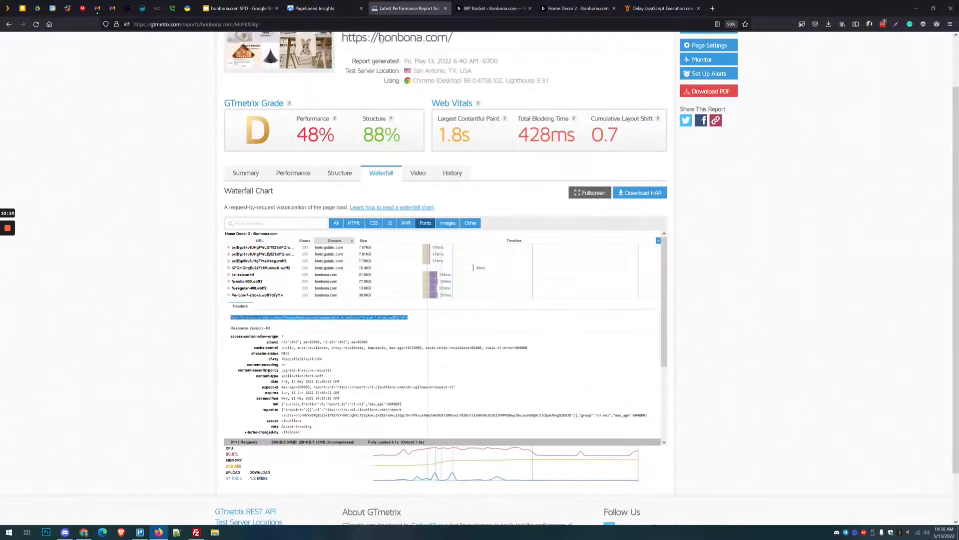
{"action": "left_click", "coordinate": [358, 295]}
{"action": "left_click", "coordinate": [403, 301]}
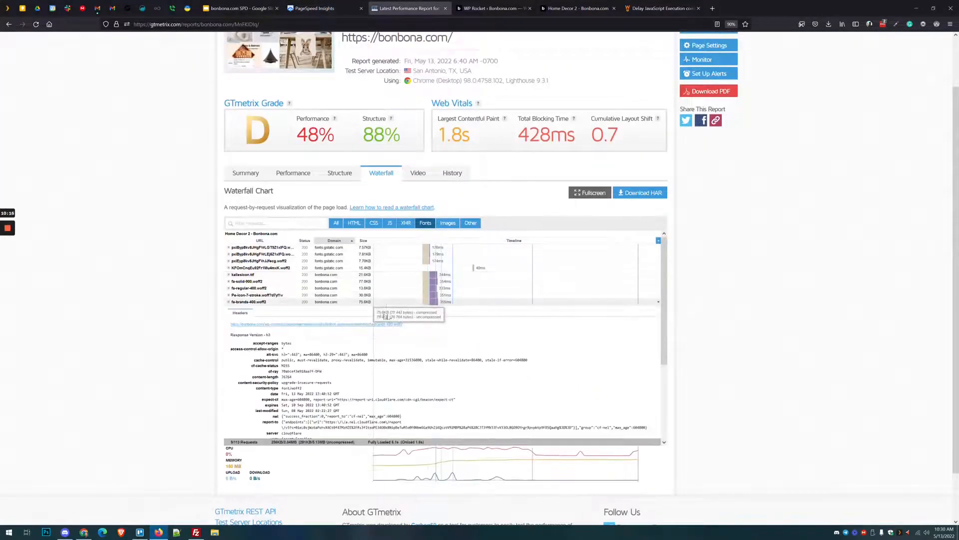
{"action": "triple_click", "coordinate": [409, 324]}
{"action": "right_click", "coordinate": [431, 257]}
{"action": "left_click", "coordinate": [450, 264]}
{"action": "left_click", "coordinate": [487, 6]}
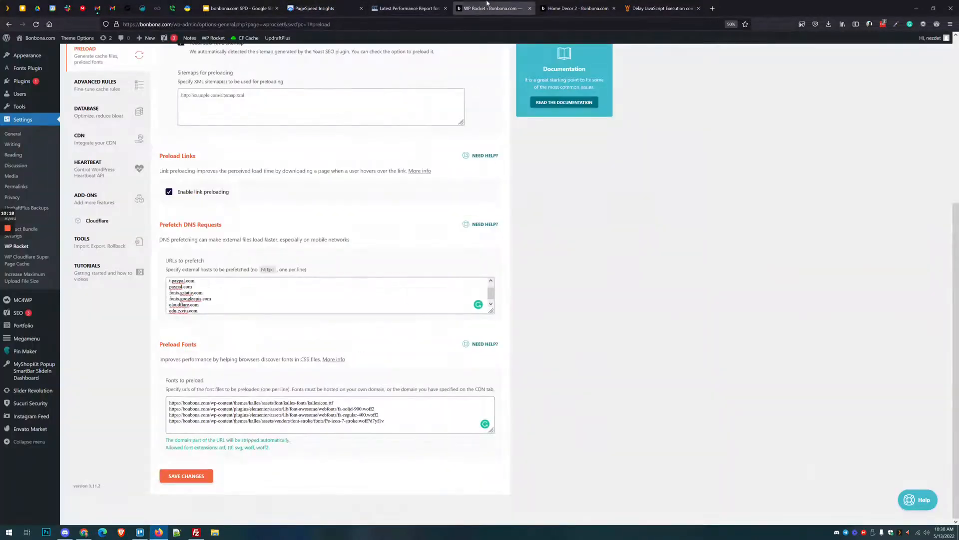
{"action": "key", "text": "Return"}
{"action": "key", "text": "ctrl+v"}
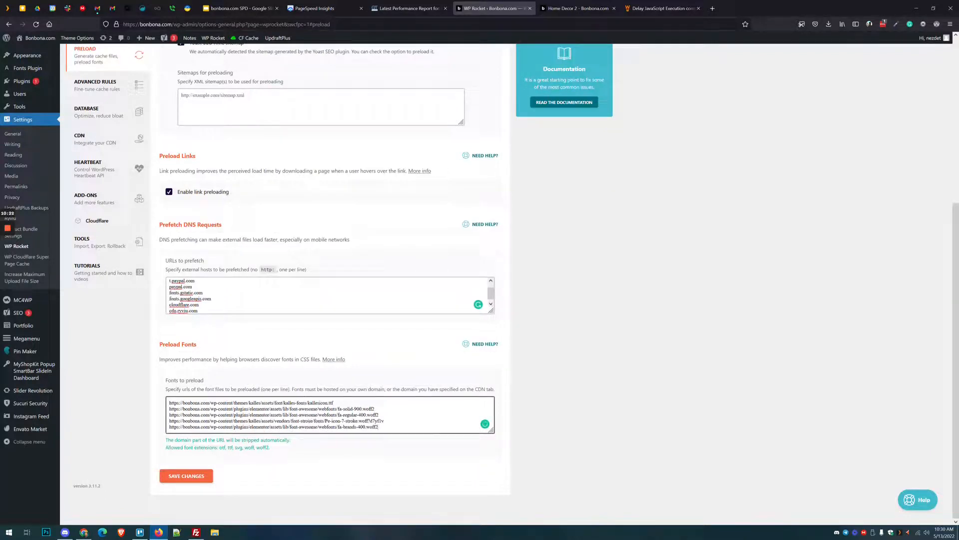
Save WP Rocket's Preload settings with the added font URLs
{"action": "left_click_drag", "start_coordinate": [170, 406], "coordinate": [378, 415]}
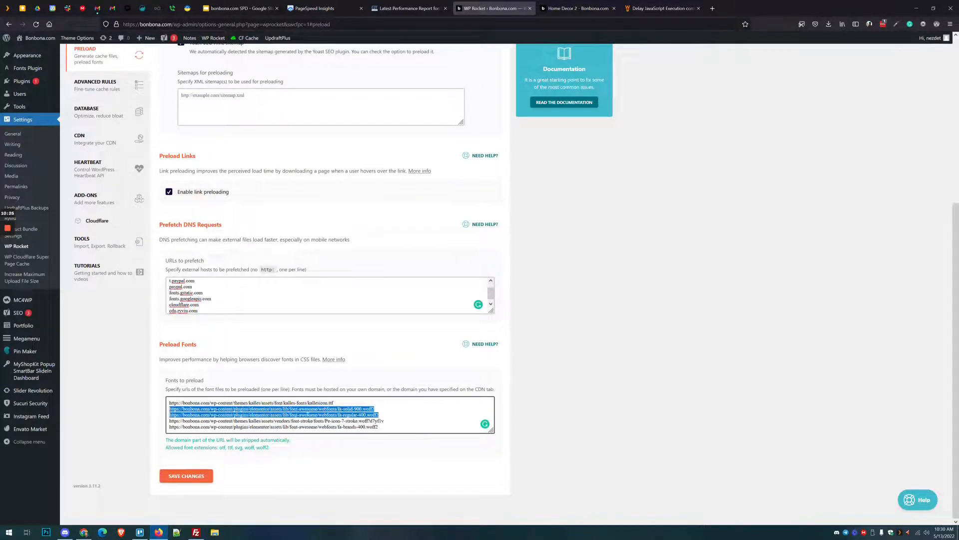
{"action": "left_click", "coordinate": [312, 414]}
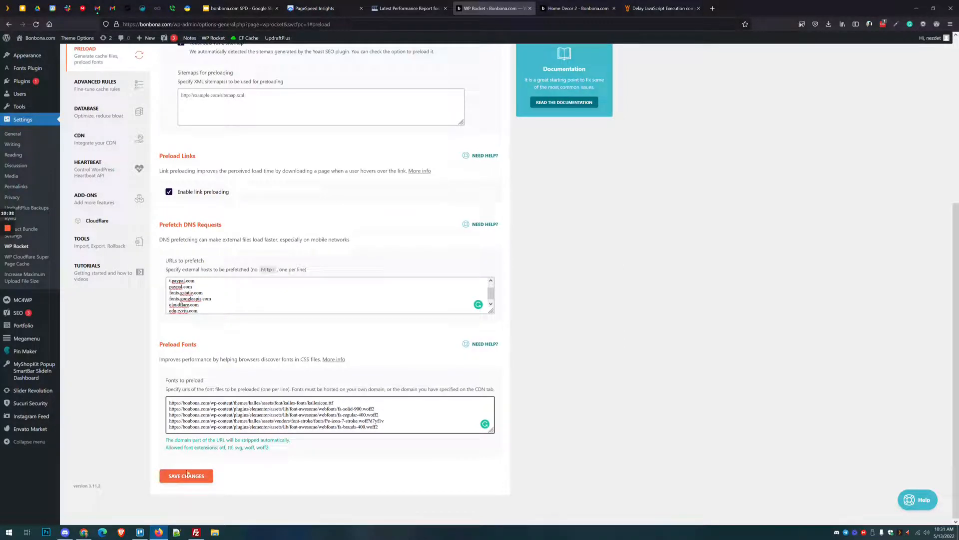
{"action": "left_click", "coordinate": [185, 477]}
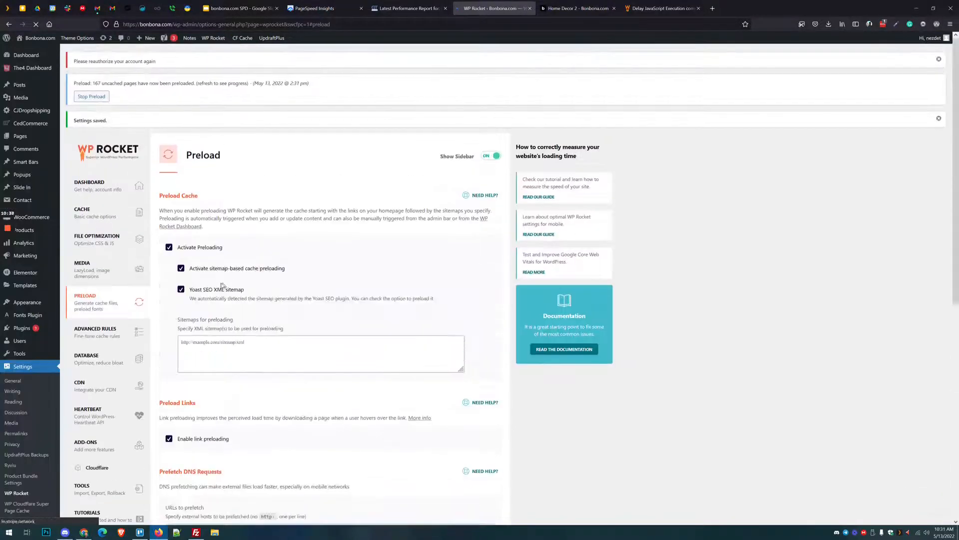
Review WP Rocket's Advanced Rules for never-cached URLs, cookies, user agents, purged URLs and query strings
{"action": "scroll", "coordinate": [149, 274], "scroll_direction": "down", "scroll_amount": 2}
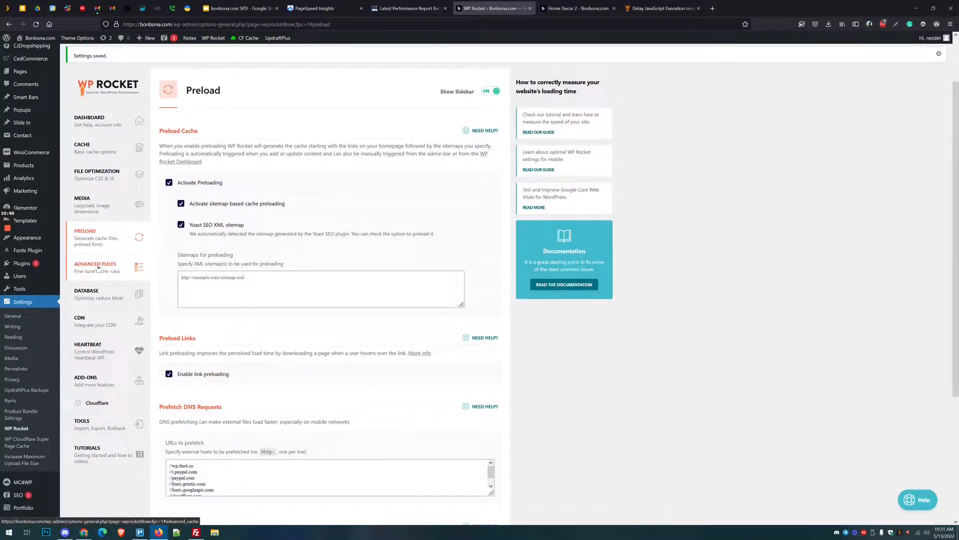
{"action": "left_click", "coordinate": [92, 271]}
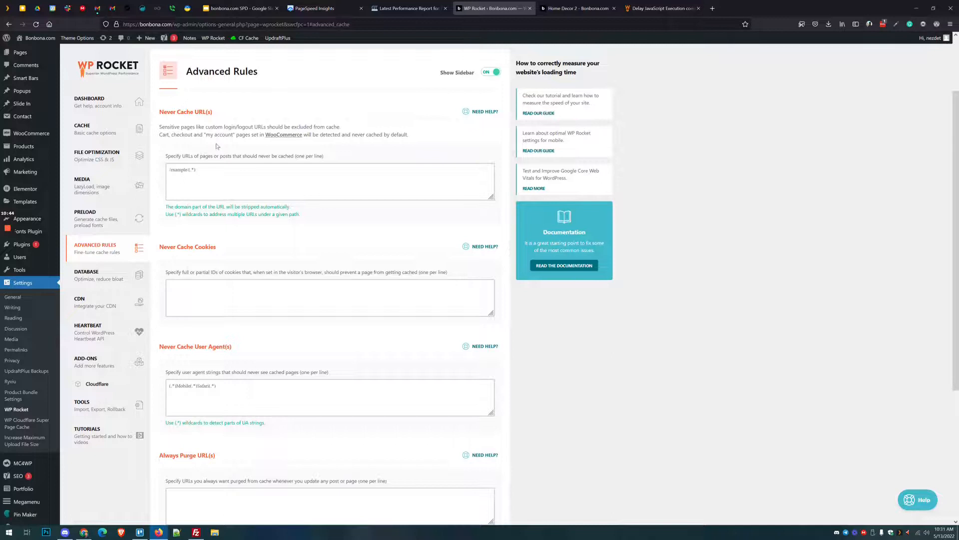
{"action": "scroll", "coordinate": [330, 284], "scroll_direction": "down", "scroll_amount": 3}
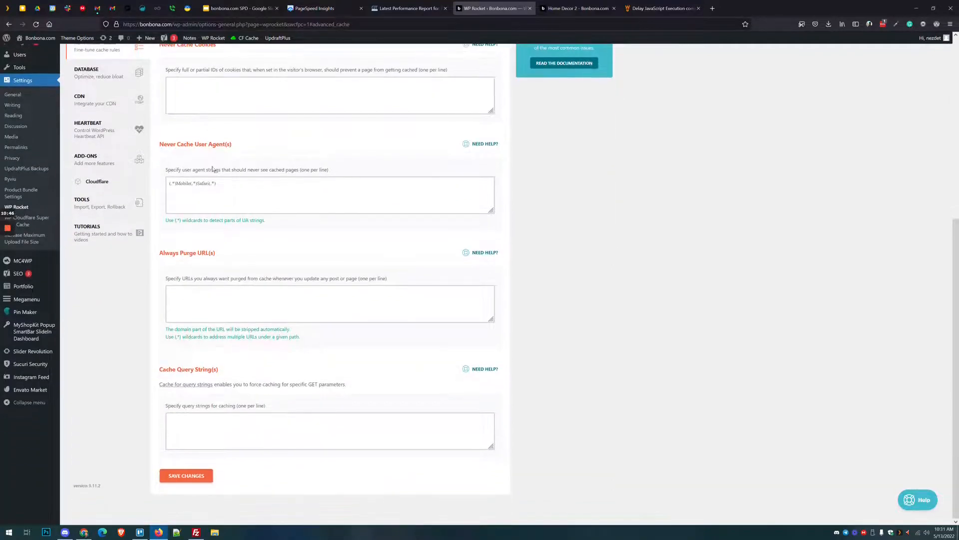
{"action": "scroll", "coordinate": [330, 284], "scroll_direction": "up", "scroll_amount": 3}
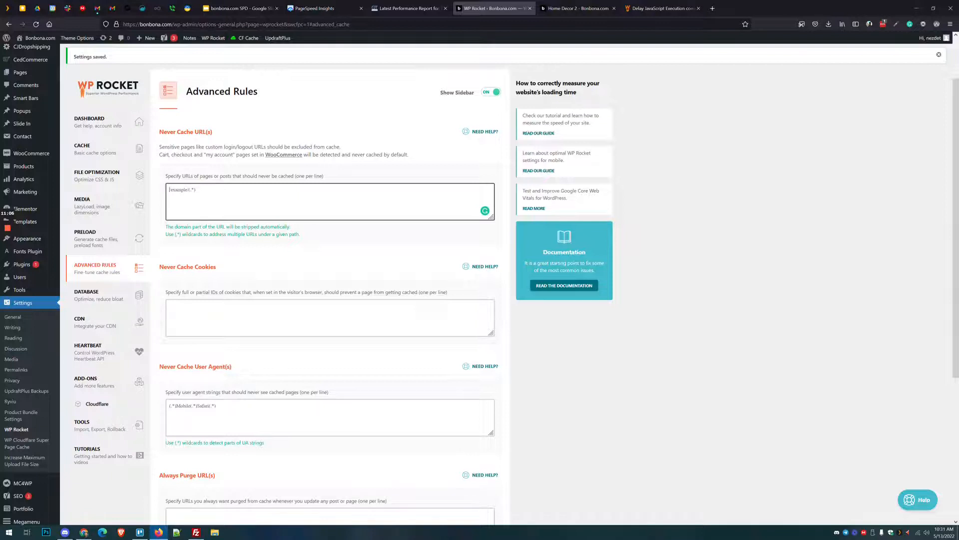
{"action": "scroll", "coordinate": [482, 403], "scroll_direction": "down", "scroll_amount": 3}
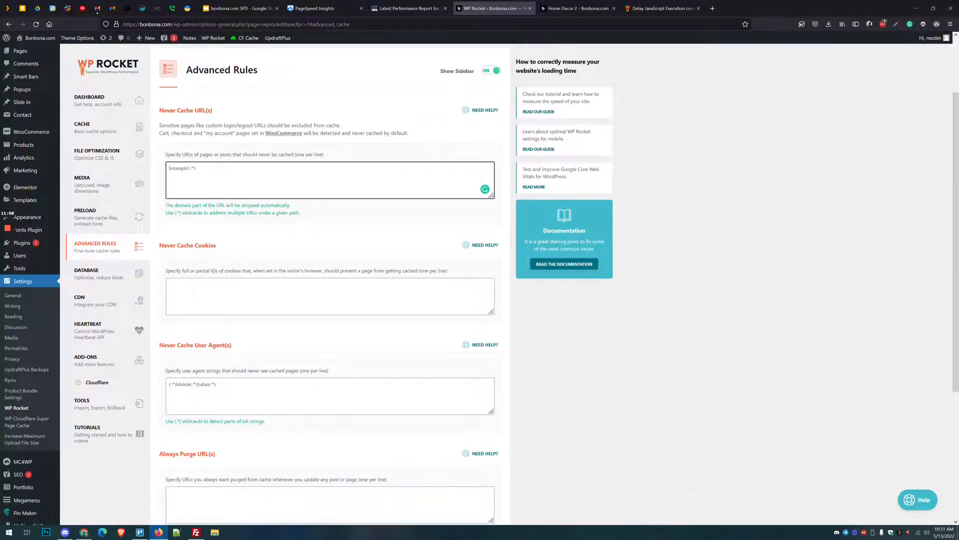
{"action": "scroll", "coordinate": [482, 403], "scroll_direction": "down", "scroll_amount": 3}
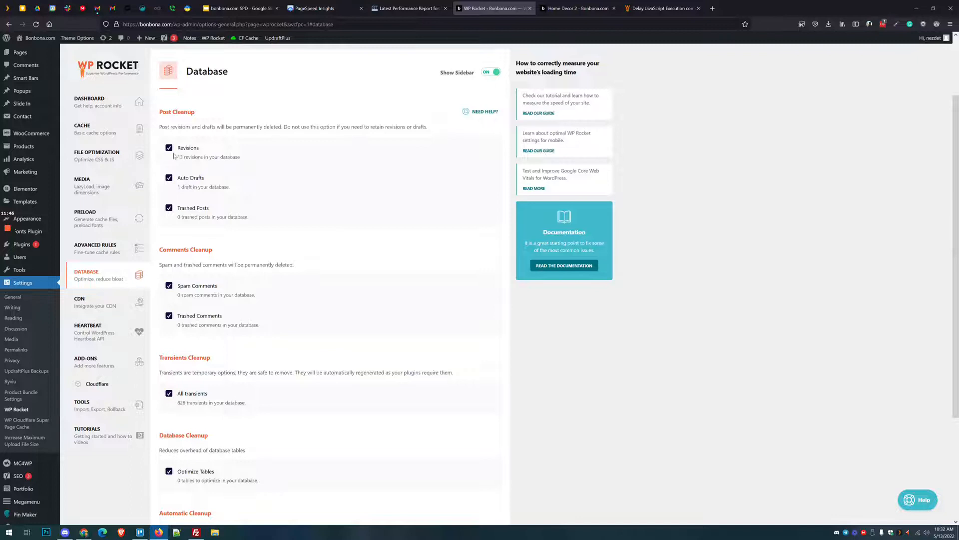
Review WP Rocket's Database cleanup options and the frequency choices for automatic cleanup
{"action": "scroll", "coordinate": [211, 213], "scroll_direction": "down", "scroll_amount": 3}
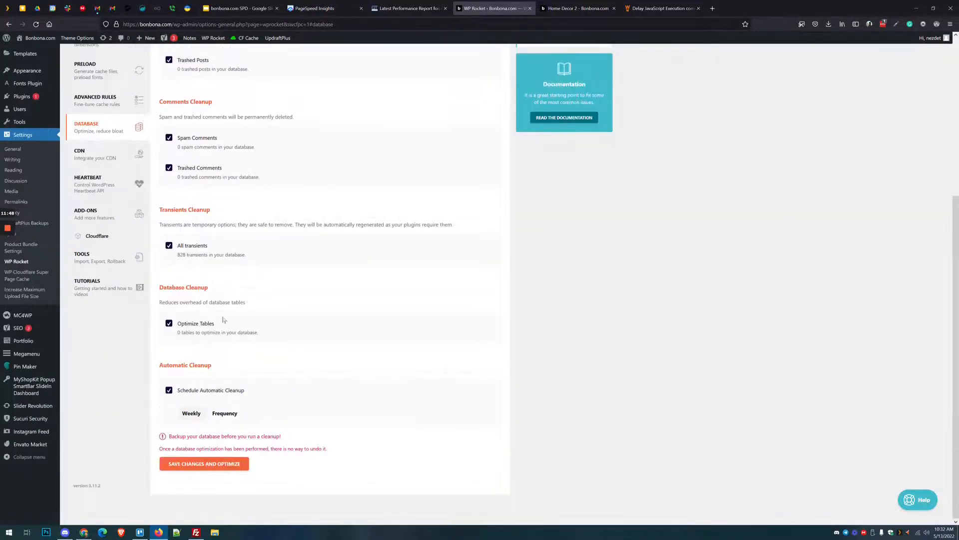
{"action": "left_click", "coordinate": [196, 413]}
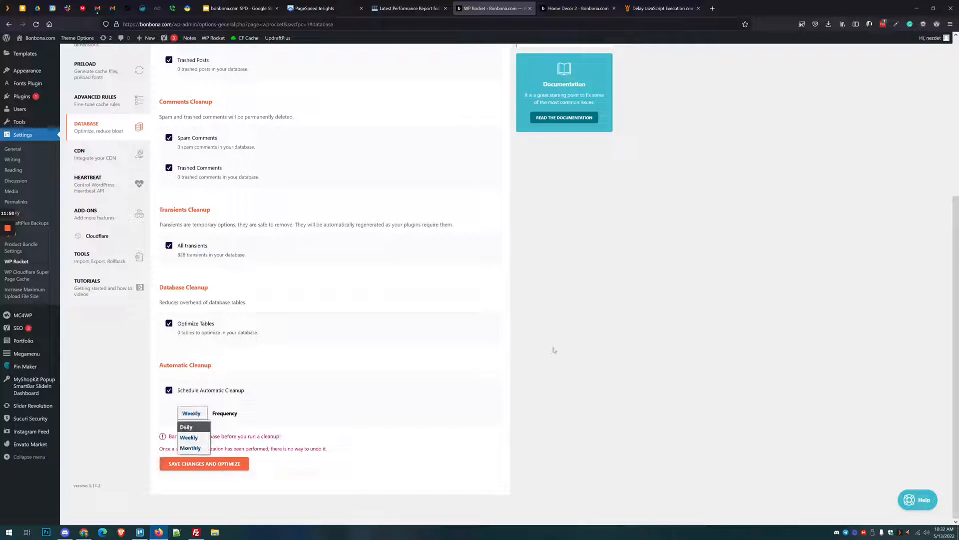
{"action": "left_click", "coordinate": [569, 348]}
{"action": "scroll", "coordinate": [150, 253], "scroll_direction": "up", "scroll_amount": 1}
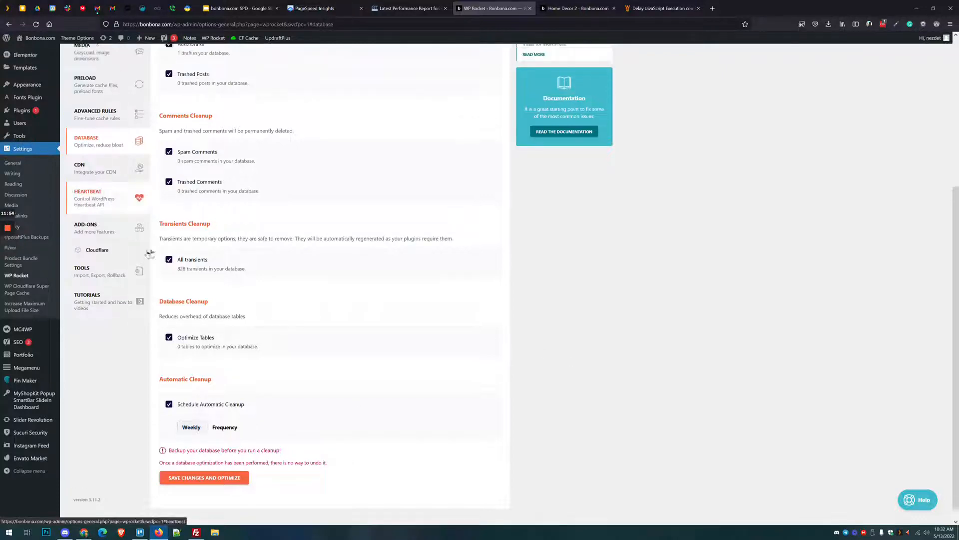
{"action": "scroll", "coordinate": [149, 254], "scroll_direction": "up", "scroll_amount": 3}
Review WP Rocket's Heartbeat settings and the available choices for the behavior in backend
{"action": "left_click", "coordinate": [92, 270]}
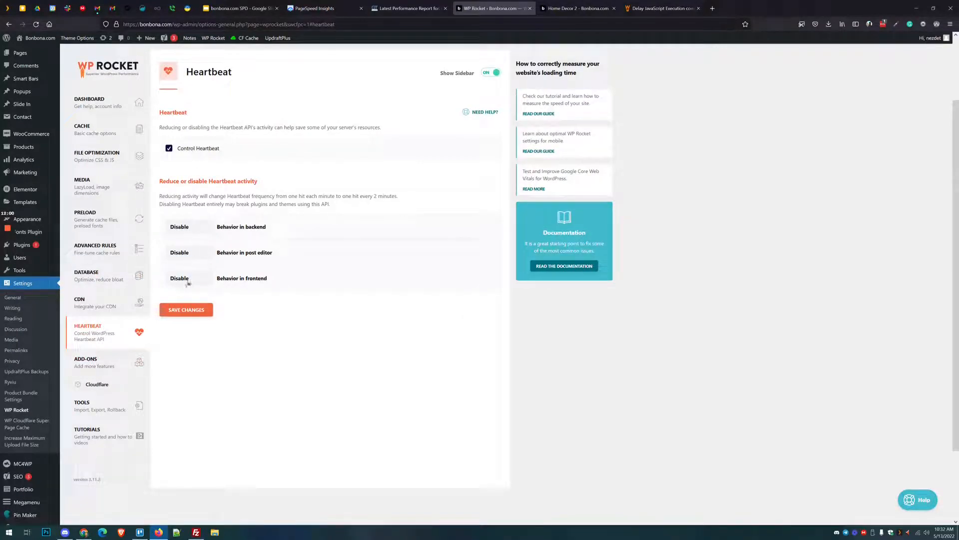
{"action": "left_click", "coordinate": [186, 232]}
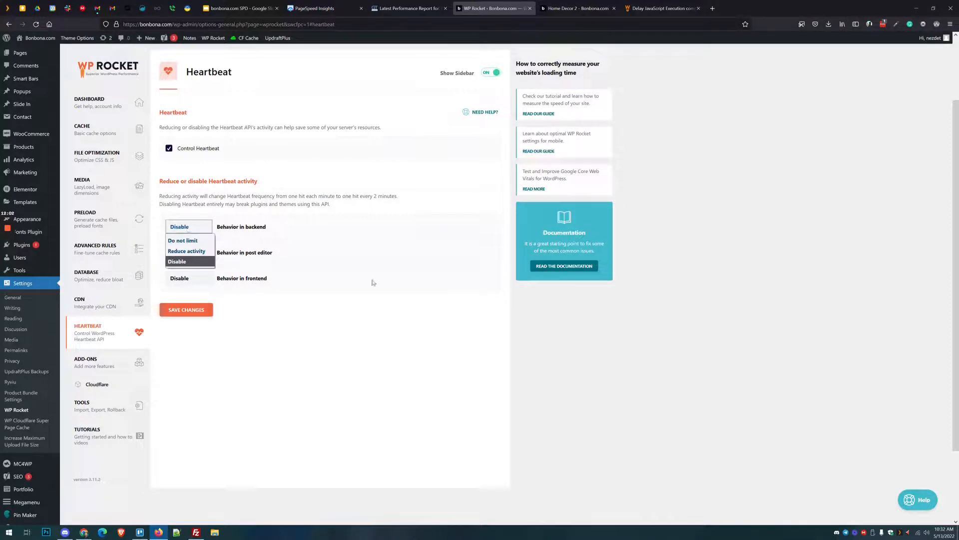
{"action": "left_click", "coordinate": [253, 332]}
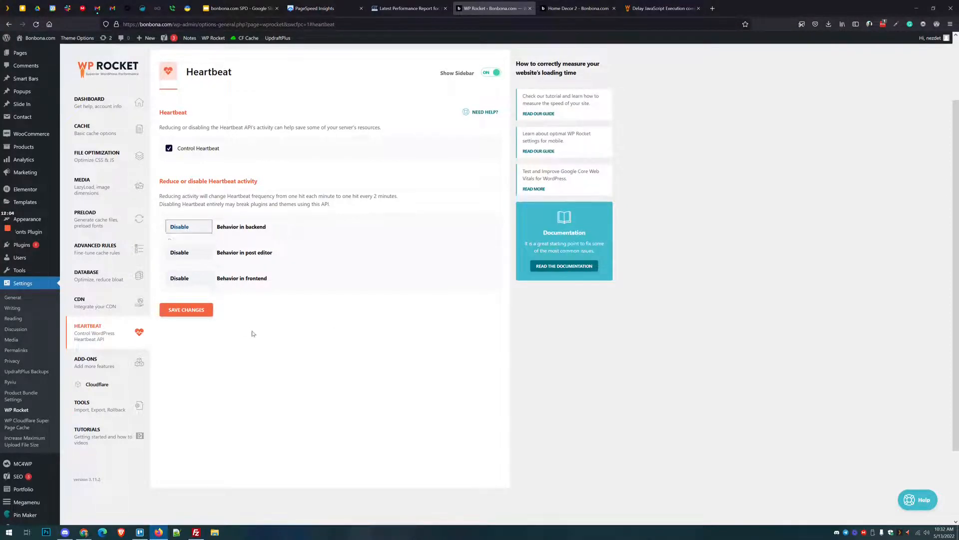
{"action": "left_click", "coordinate": [253, 332]}
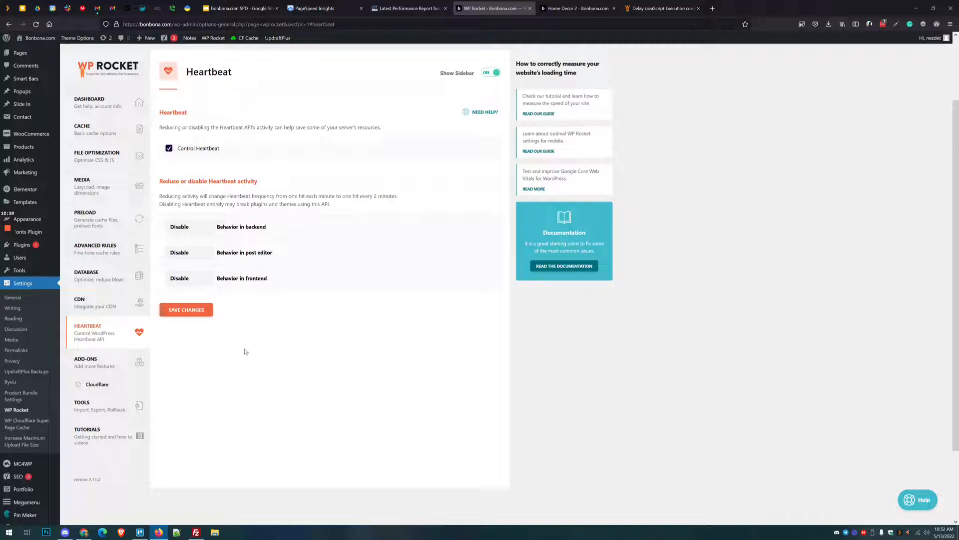
Clear the WP Rocket cache
{"action": "left_click", "coordinate": [105, 166]}
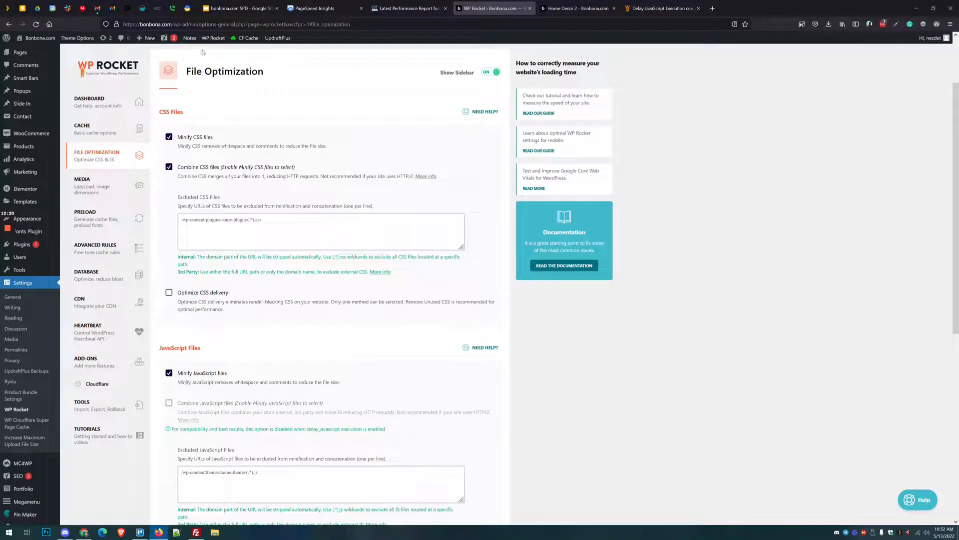
{"action": "mouse_move", "coordinate": [204, 40]}
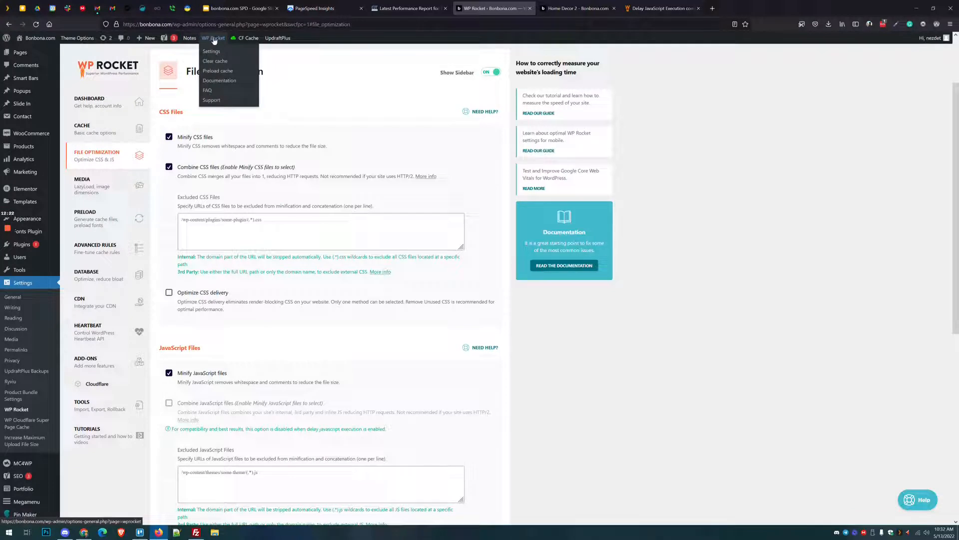
{"action": "left_click", "coordinate": [216, 63]}
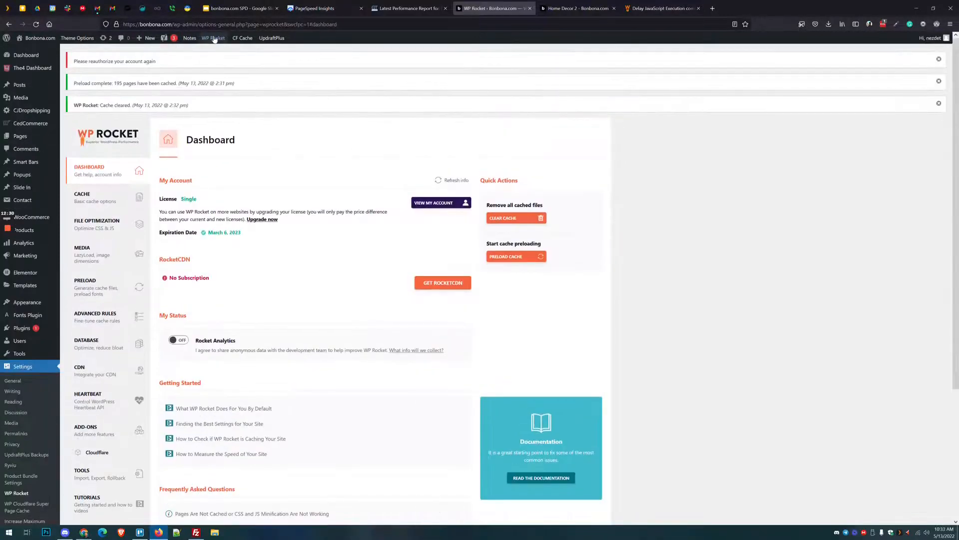
Check the cache preload notice on the WP Rocket dashboard
{"action": "mouse_move", "coordinate": [214, 39]}
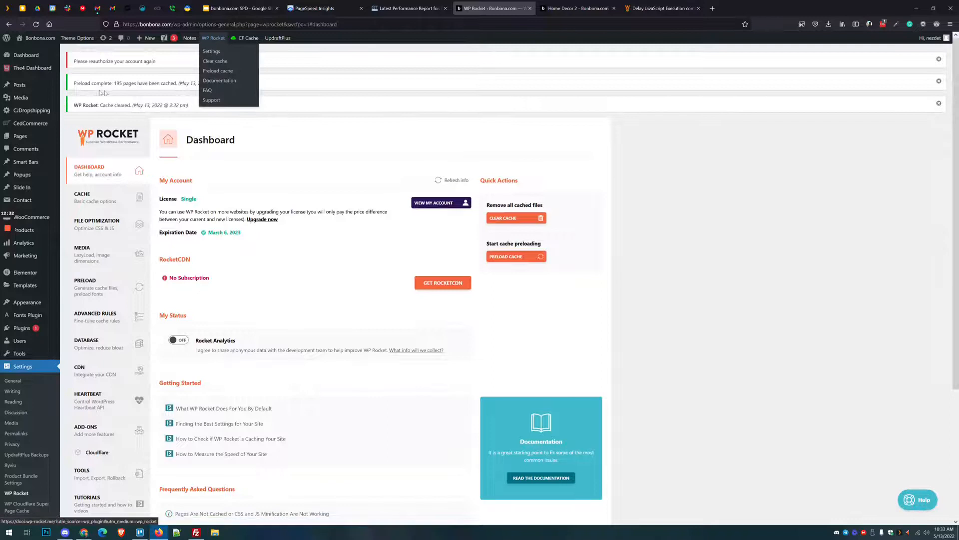
{"action": "left_click_drag", "start_coordinate": [73, 84], "coordinate": [179, 83]}
{"action": "left_click", "coordinate": [254, 82]}
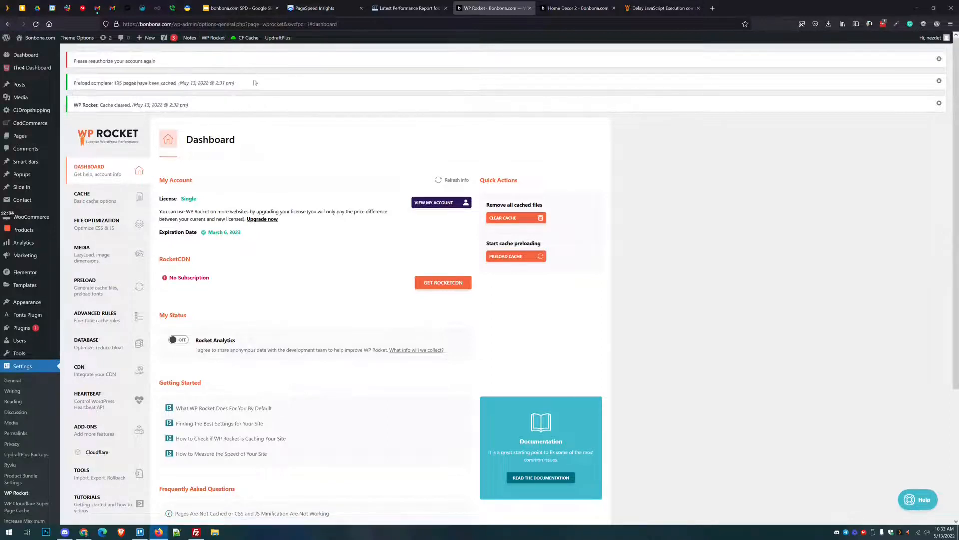
Purge the whole Cloudflare cache of the site and dismiss the confirmation
{"action": "mouse_move", "coordinate": [249, 44]}
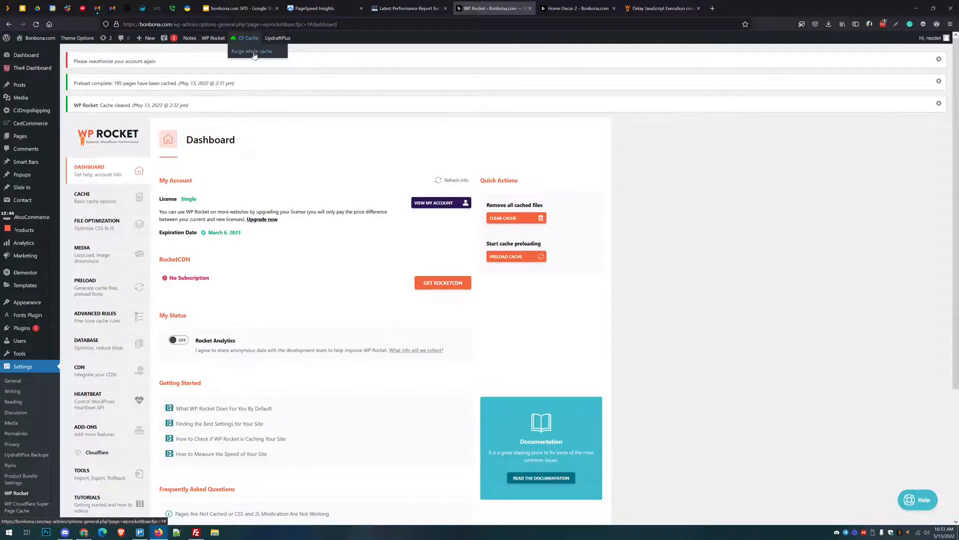
{"action": "left_click", "coordinate": [254, 55]}
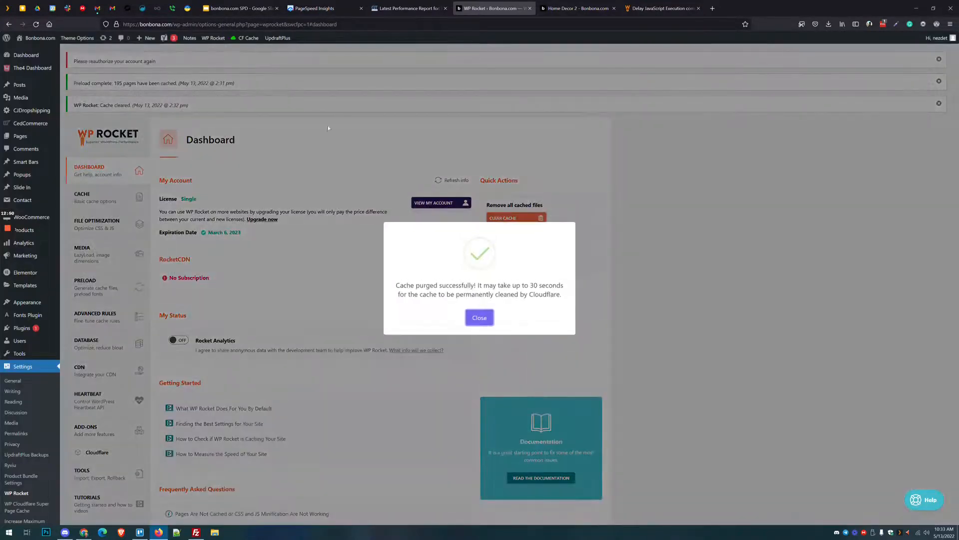
{"action": "left_click", "coordinate": [476, 323]}
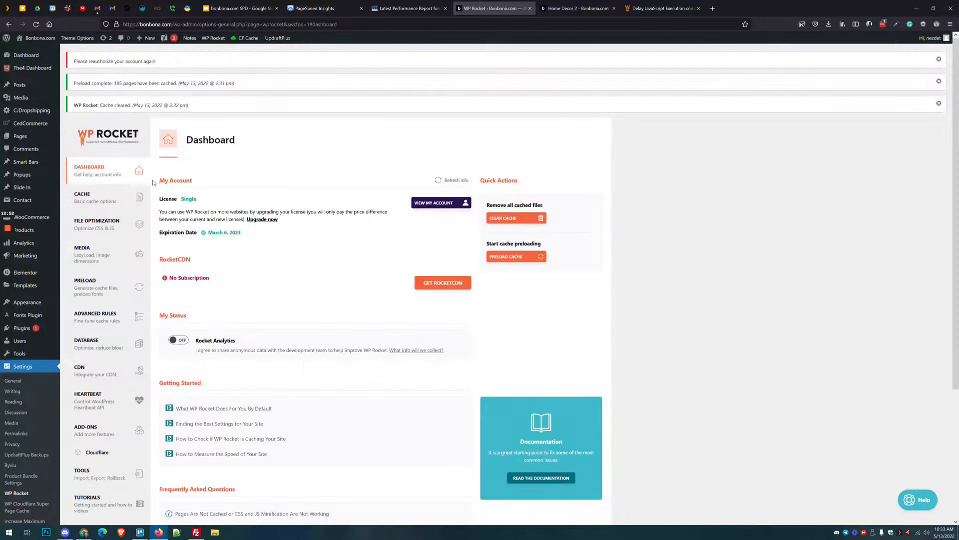
{"action": "mouse_move", "coordinate": [9, 232]}
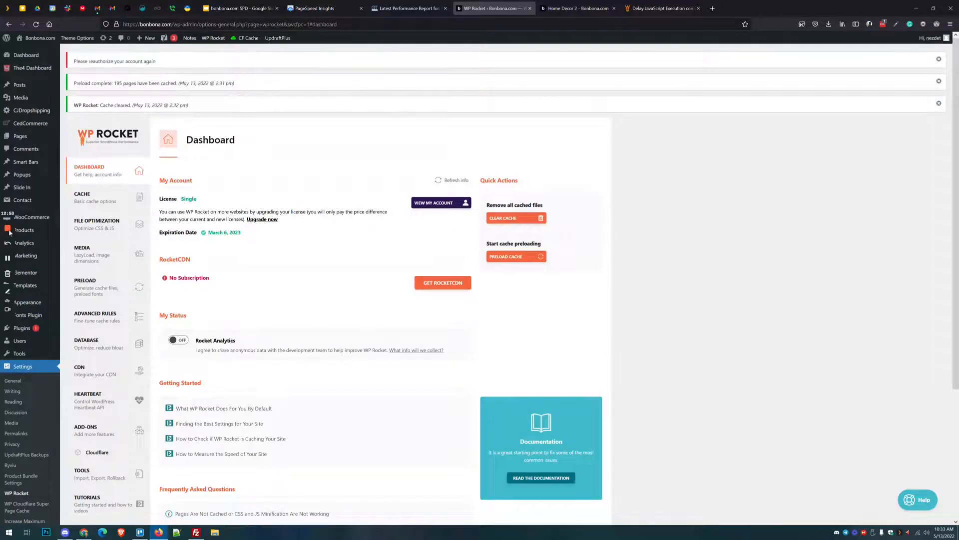
{"action": "left_click", "coordinate": [8, 260]}
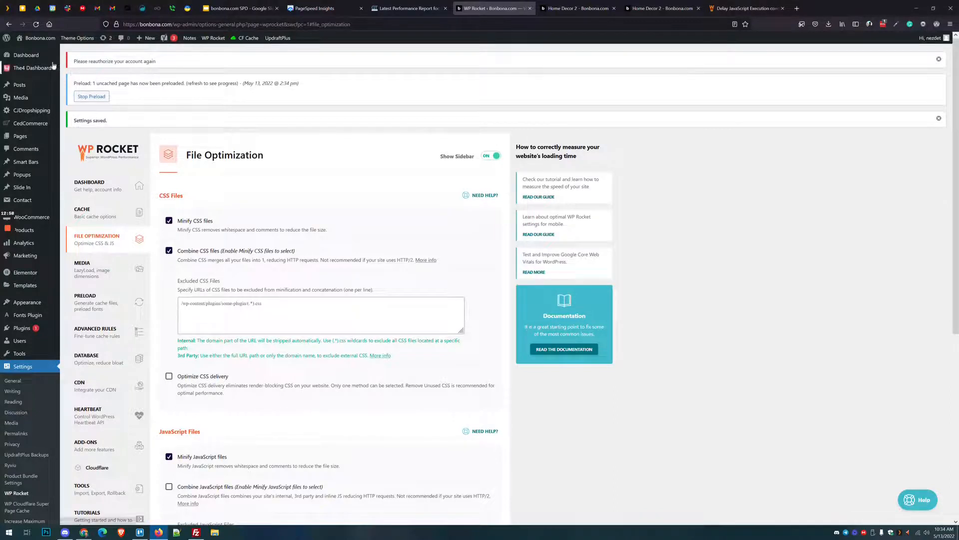
Open the live bonbona.com site in a new private window and look through the homepage from header to footer
{"action": "mouse_move", "coordinate": [39, 40]}
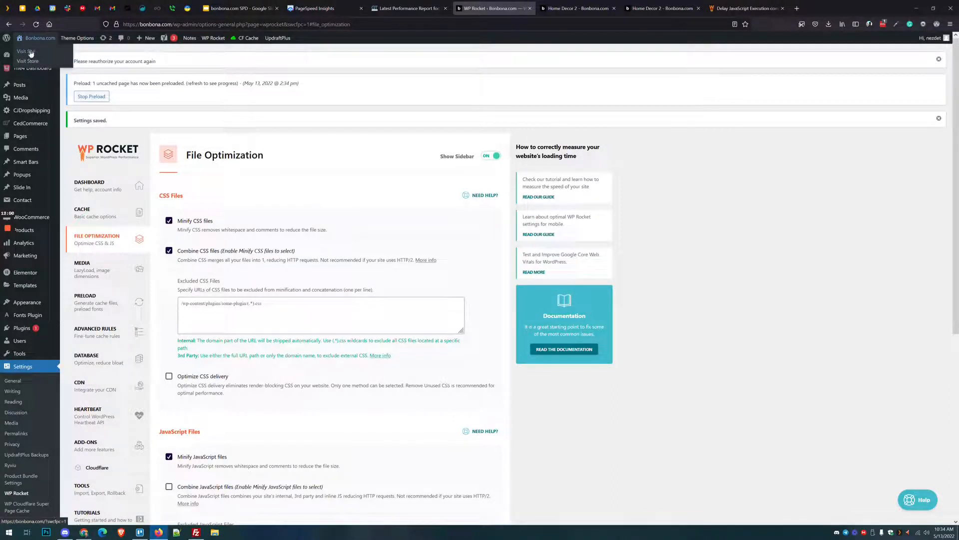
{"action": "right_click", "coordinate": [31, 53]}
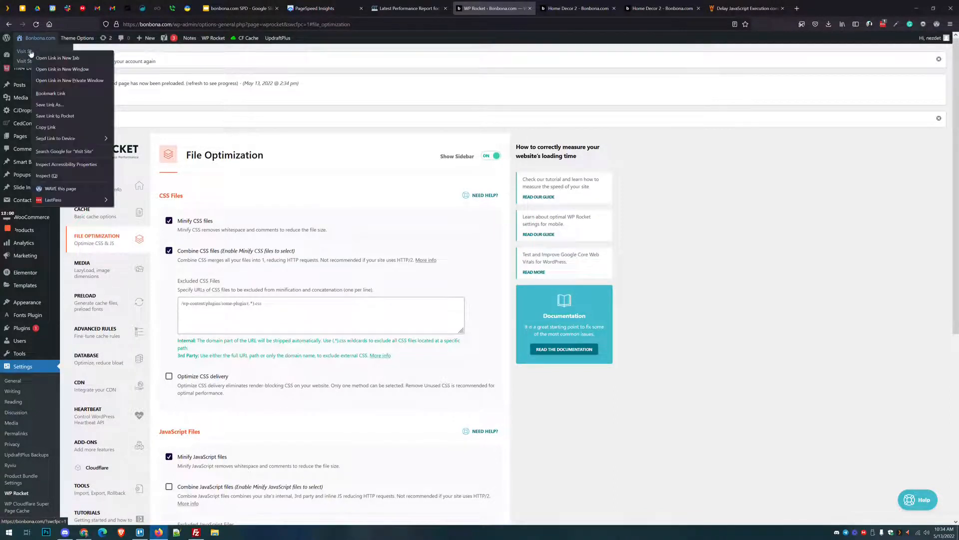
{"action": "left_click", "coordinate": [69, 80]}
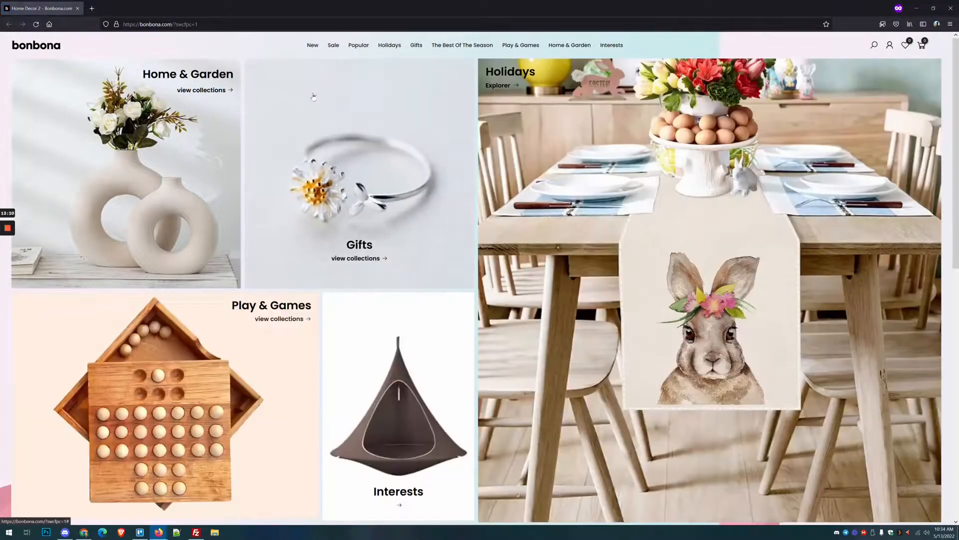
{"action": "scroll", "coordinate": [320, 80], "scroll_direction": "down", "scroll_amount": 10}
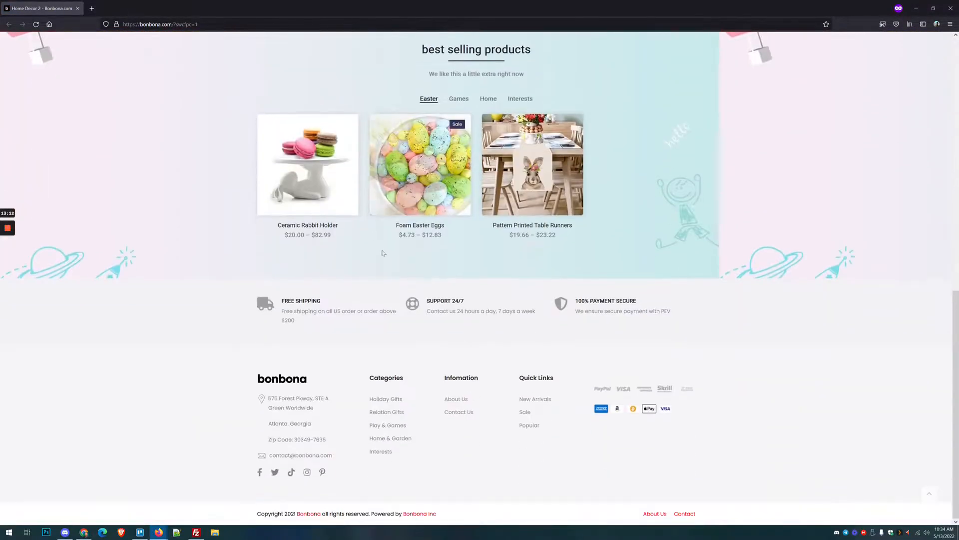
{"action": "scroll", "coordinate": [381, 253], "scroll_direction": "up", "scroll_amount": 10}
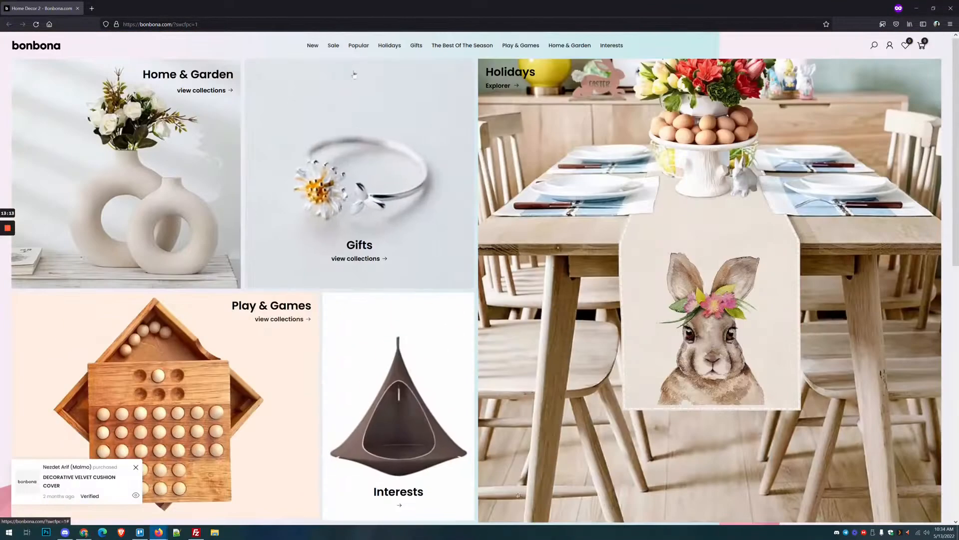
Visit the store's Popular page and open the 3D Print Space Shuttle Lamp product
{"action": "left_click", "coordinate": [358, 45]}
{"action": "mouse_move", "coordinate": [384, 46]}
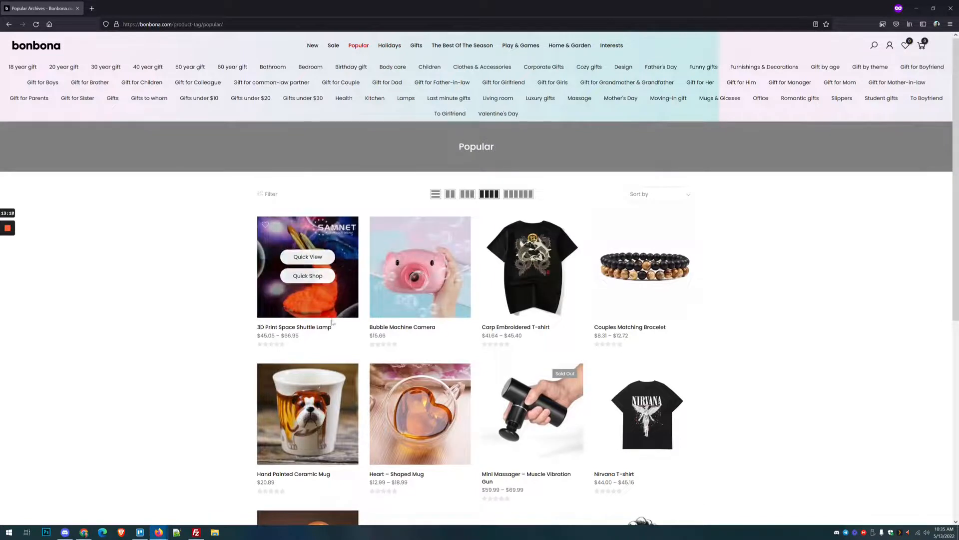
{"action": "left_click", "coordinate": [350, 262]}
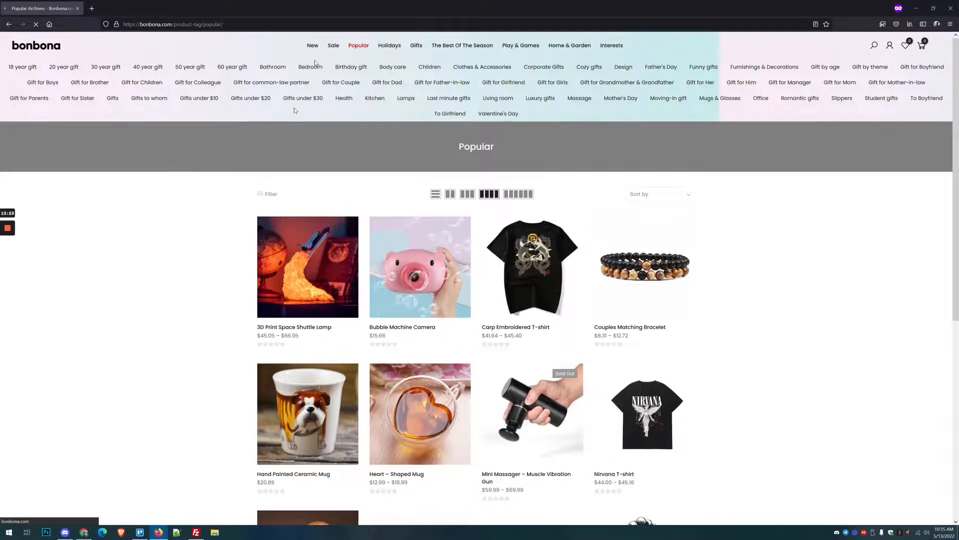
Return to the GTmetrix report for bonbona.com, show its summary and run a new test
{"action": "key", "text": "alt+Tab"}
{"action": "left_click", "coordinate": [424, 7]}
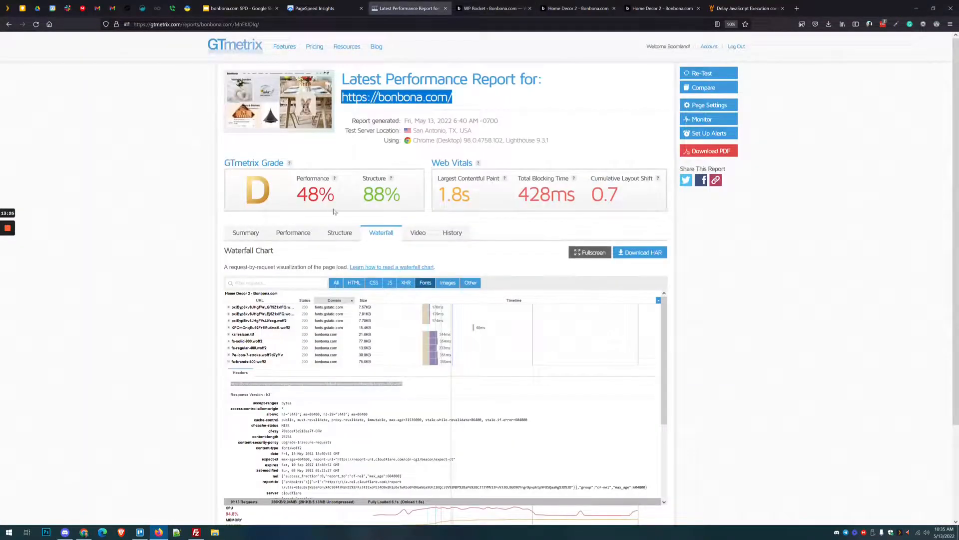
{"action": "left_click", "coordinate": [249, 234]}
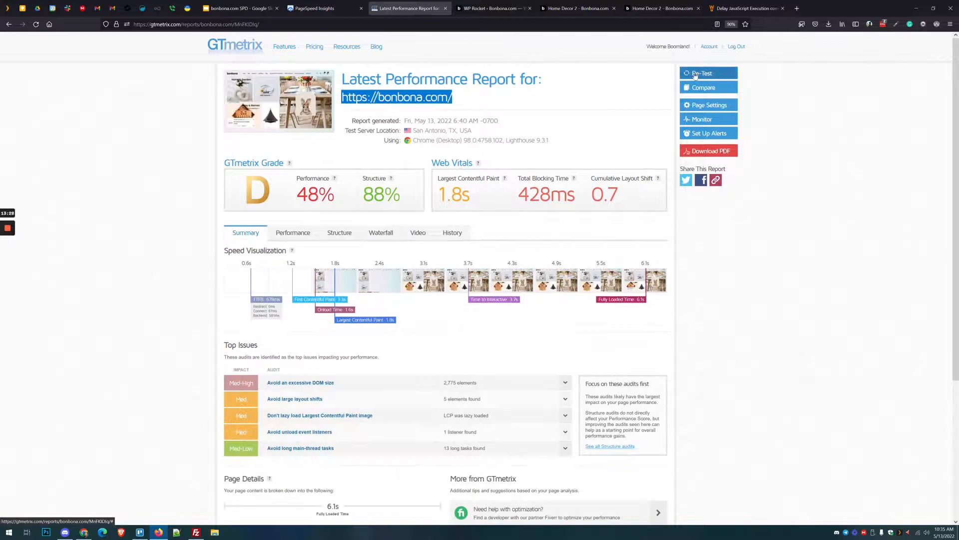
{"action": "left_click", "coordinate": [694, 75]}
{"action": "key", "text": "ctrl+shift+Tab"}
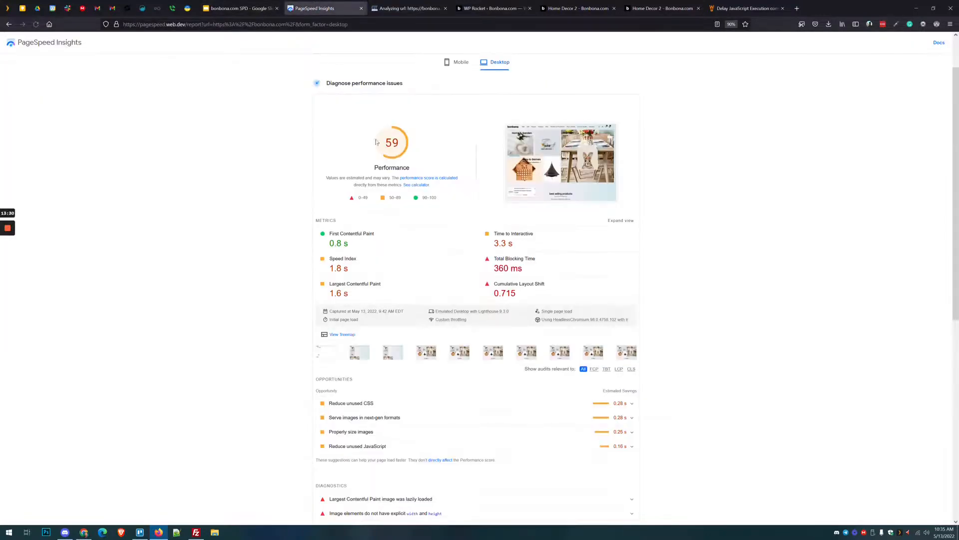
{"action": "scroll", "coordinate": [464, 70], "scroll_direction": "up", "scroll_amount": 2}
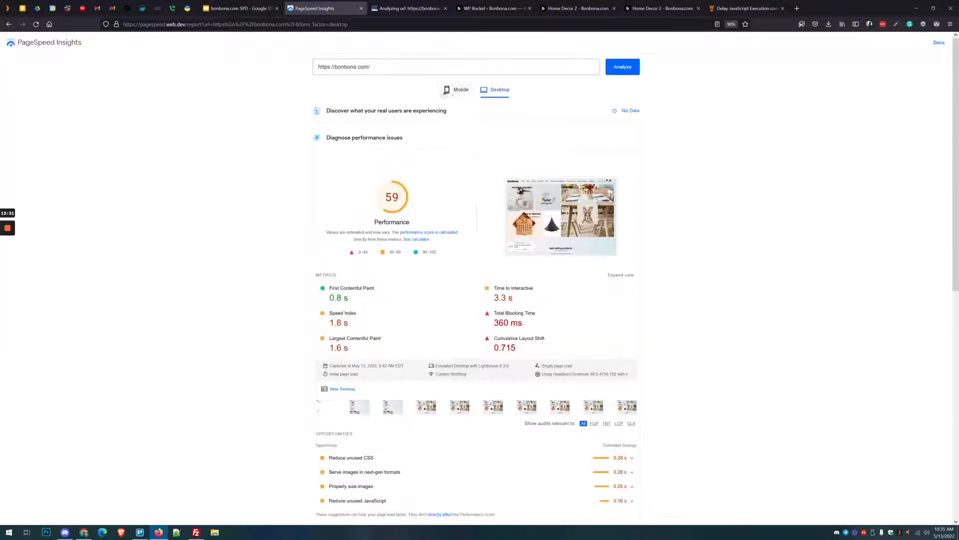
{"action": "left_click", "coordinate": [631, 73]}
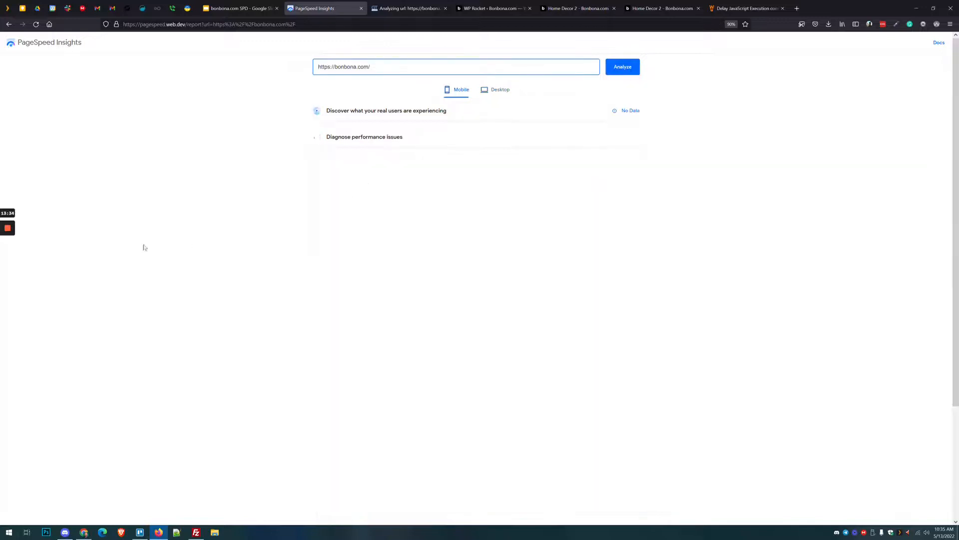
{"action": "mouse_move", "coordinate": [4, 229]}
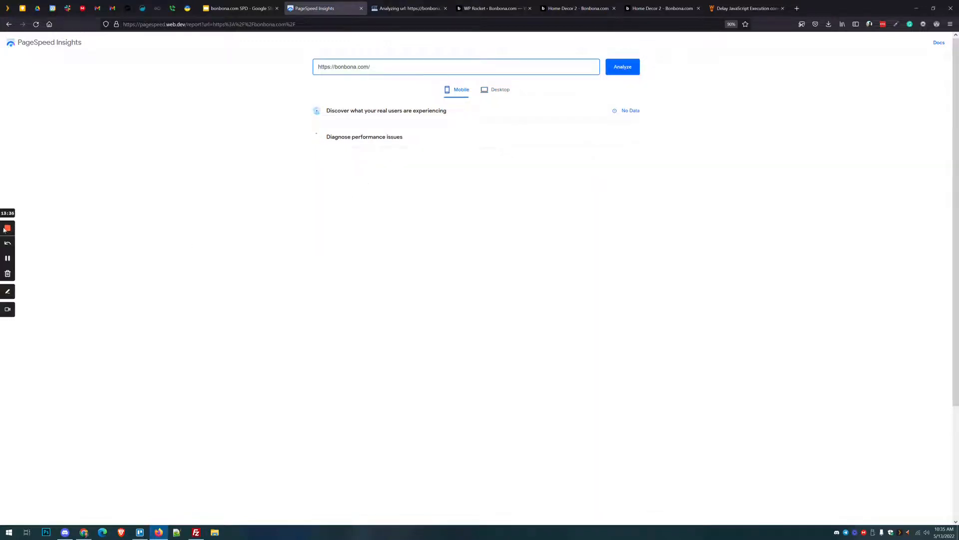
{"action": "left_click", "coordinate": [7, 258]}
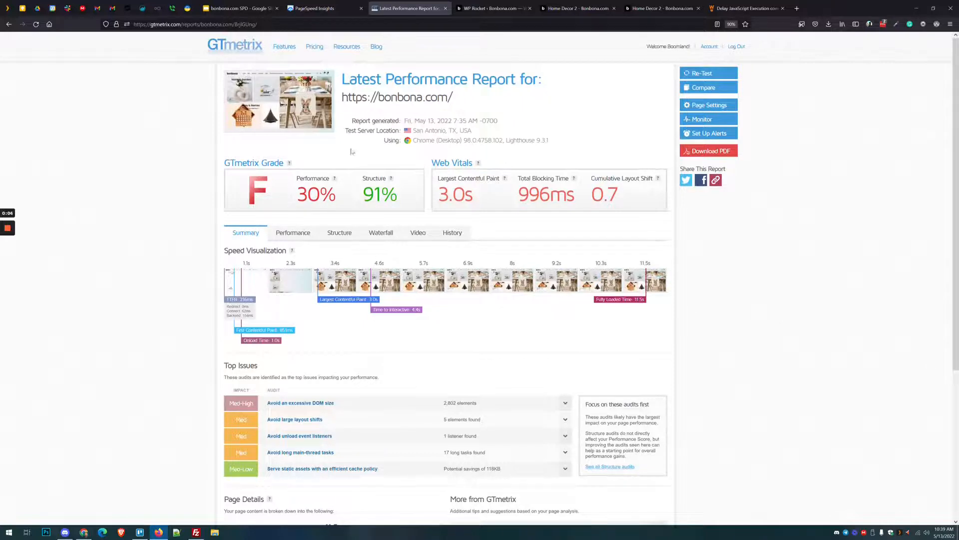
Bring up the bonbona.com SPD presentation and place its browser tab beside the GTmetrix report
{"action": "left_click_drag", "start_coordinate": [271, 14], "coordinate": [355, 10]}
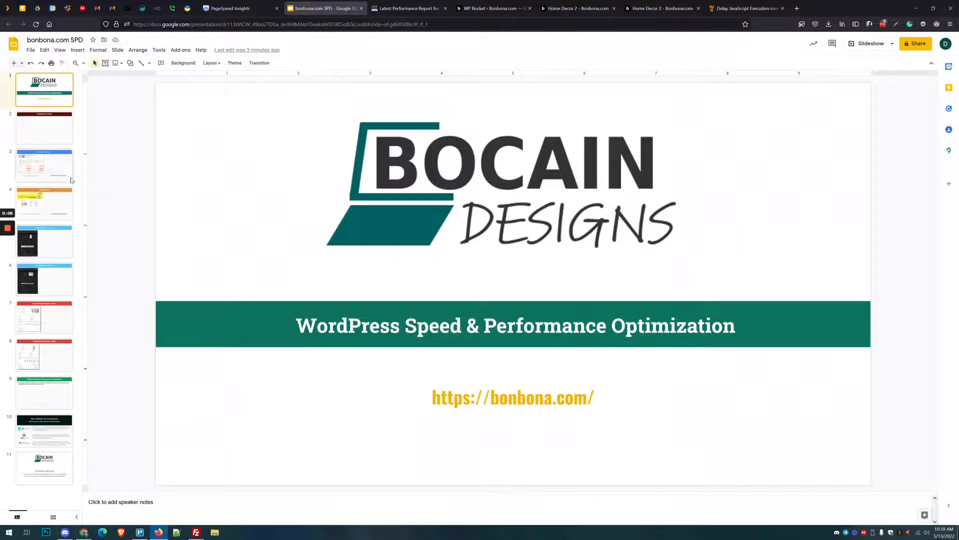
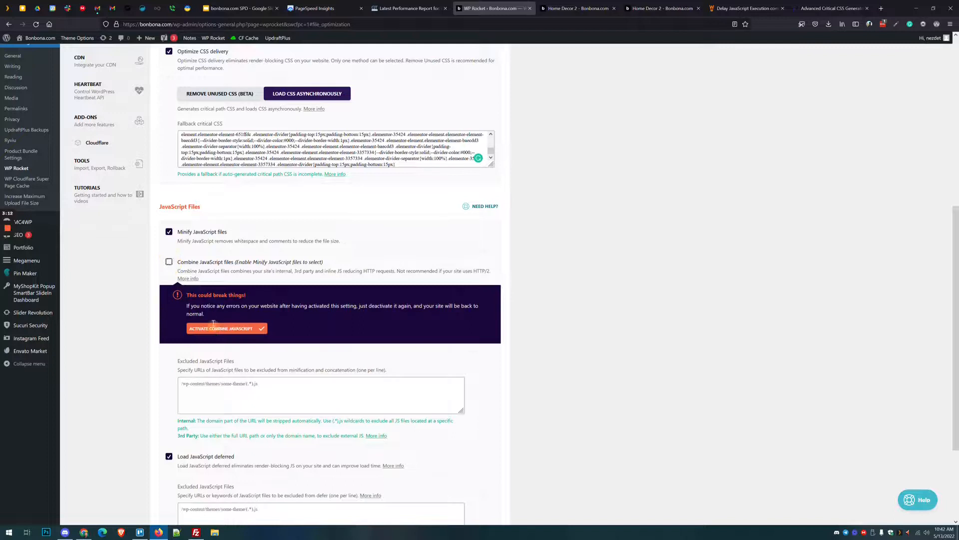
Save the WP Rocket File Optimization settings
{"action": "scroll", "coordinate": [206, 220], "scroll_direction": "down", "scroll_amount": 3}
{"action": "left_click", "coordinate": [189, 475]}
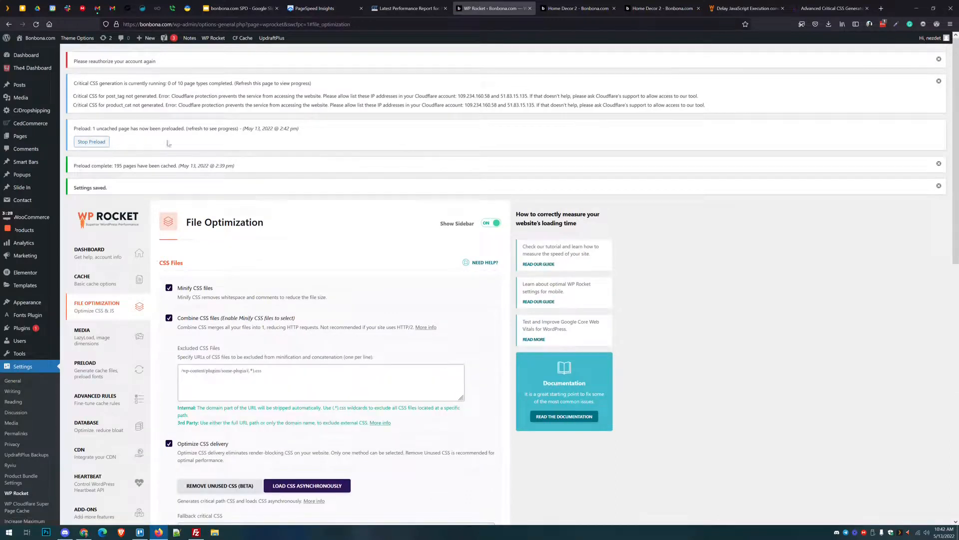
Review the WP Rocket notices about cache preloading and critical CSS generation
{"action": "left_click_drag", "start_coordinate": [104, 166], "coordinate": [159, 169]}
{"action": "left_click", "coordinate": [151, 89]}
{"action": "left_click_drag", "start_coordinate": [84, 81], "coordinate": [182, 91]}
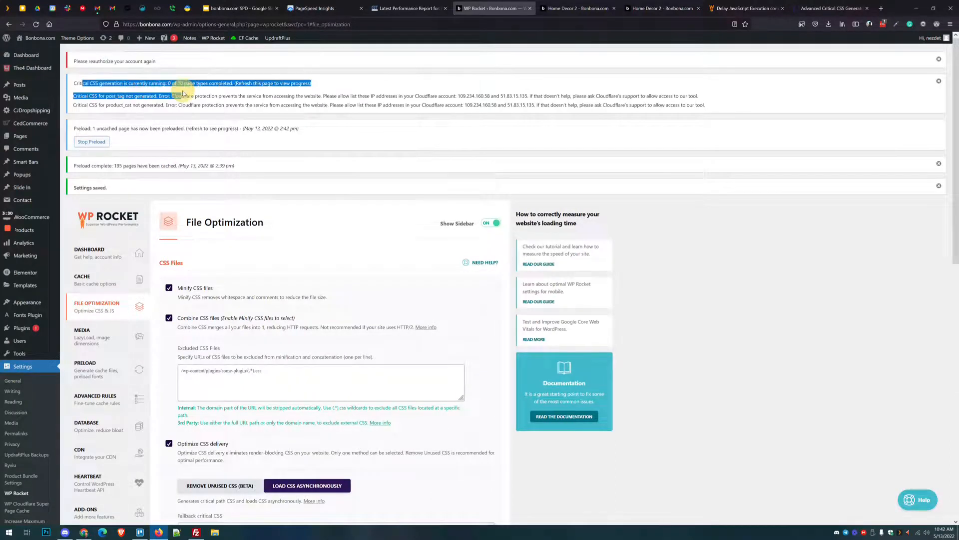
{"action": "double_click", "coordinate": [81, 83]}
{"action": "left_click", "coordinate": [82, 83]}
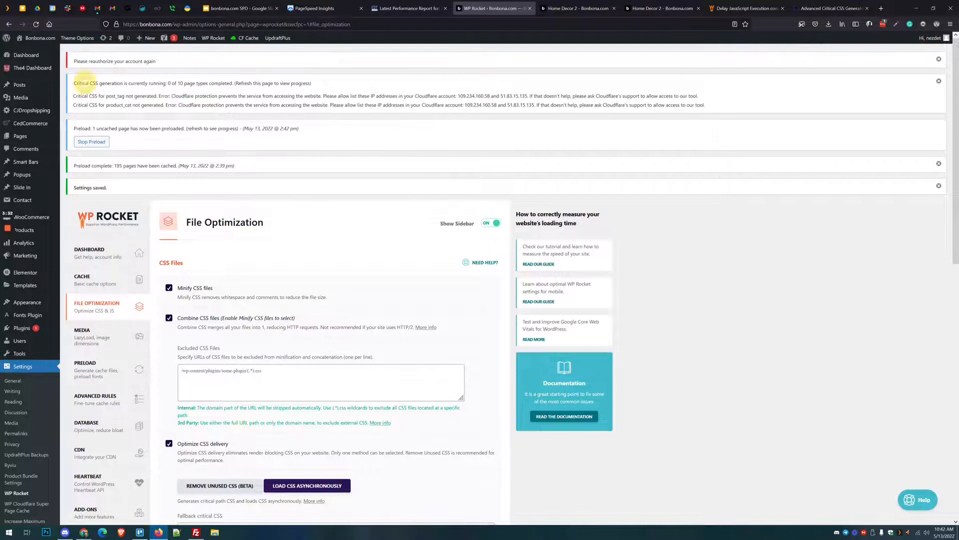
Search for "imagify" among the plugins to add and activate Imagify – Optimize Images & Convert WebP
{"action": "mouse_move", "coordinate": [28, 331]}
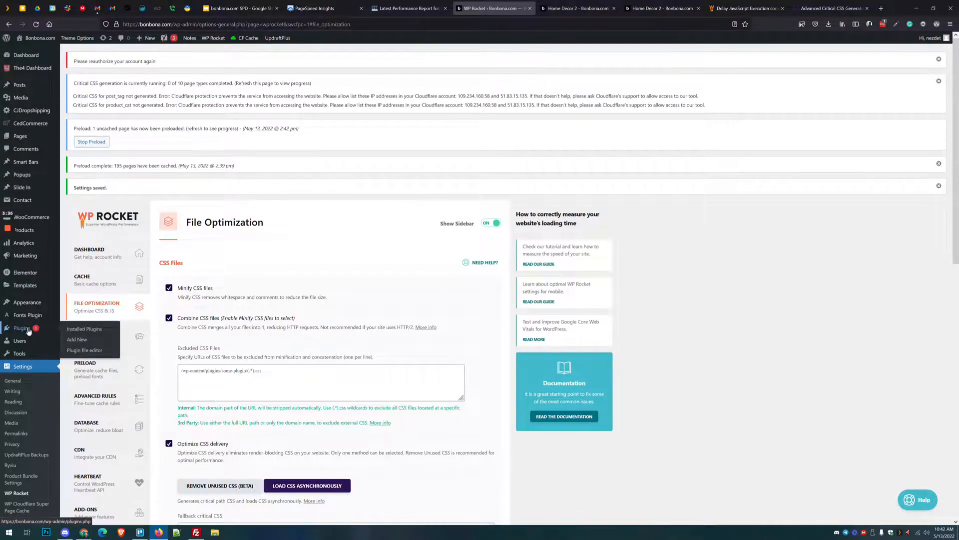
{"action": "left_click", "coordinate": [70, 340]}
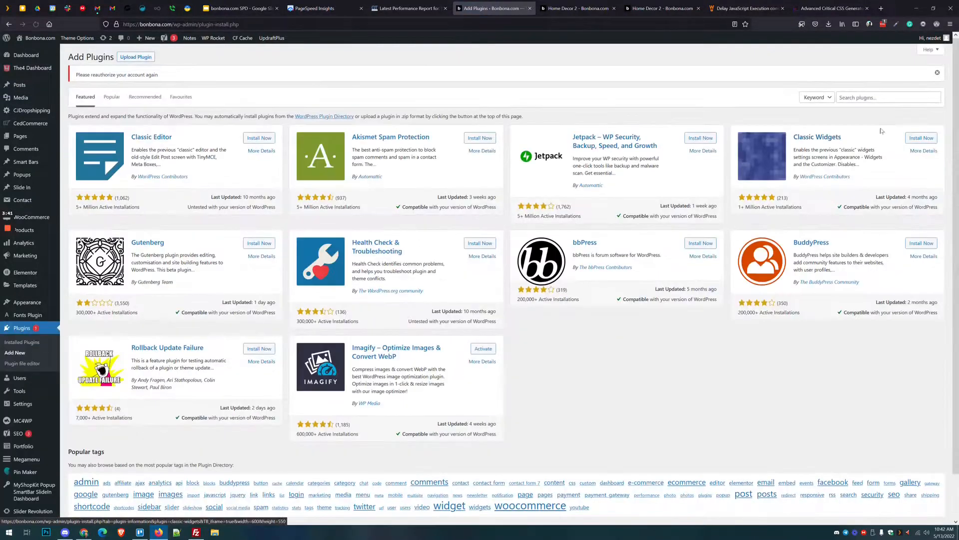
{"action": "left_click", "coordinate": [894, 98]}
{"action": "type", "text": "imagify"}
{"action": "key", "text": "Return"}
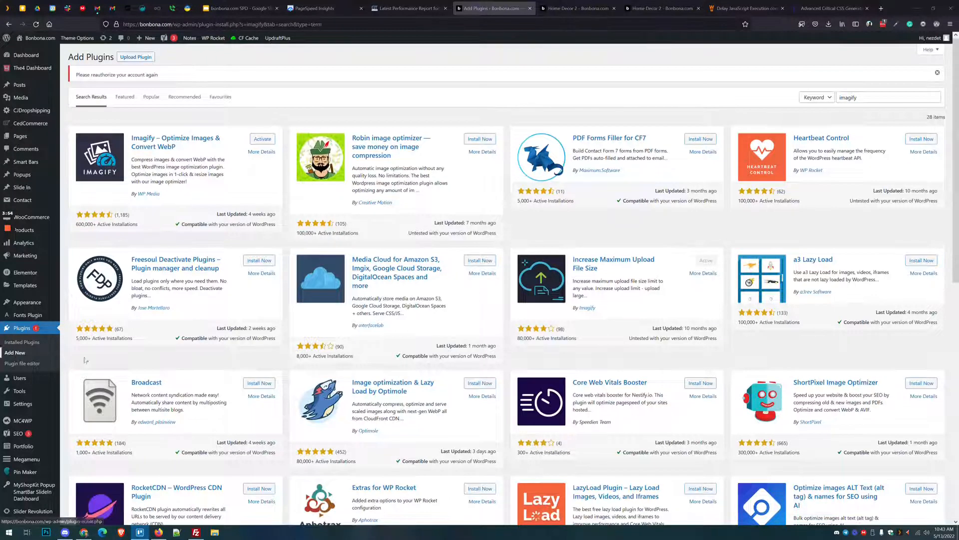
{"action": "left_click", "coordinate": [263, 139]}
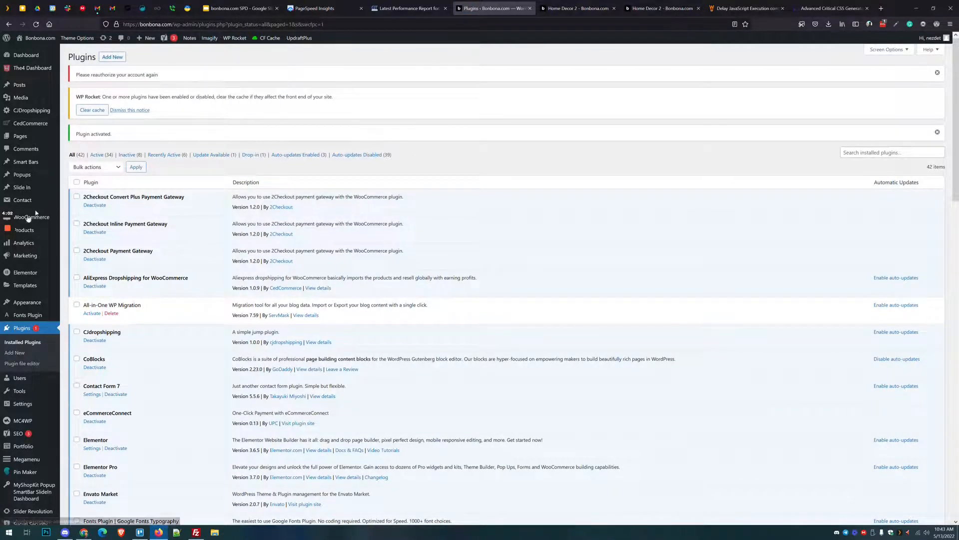
{"action": "mouse_move", "coordinate": [7, 259]}
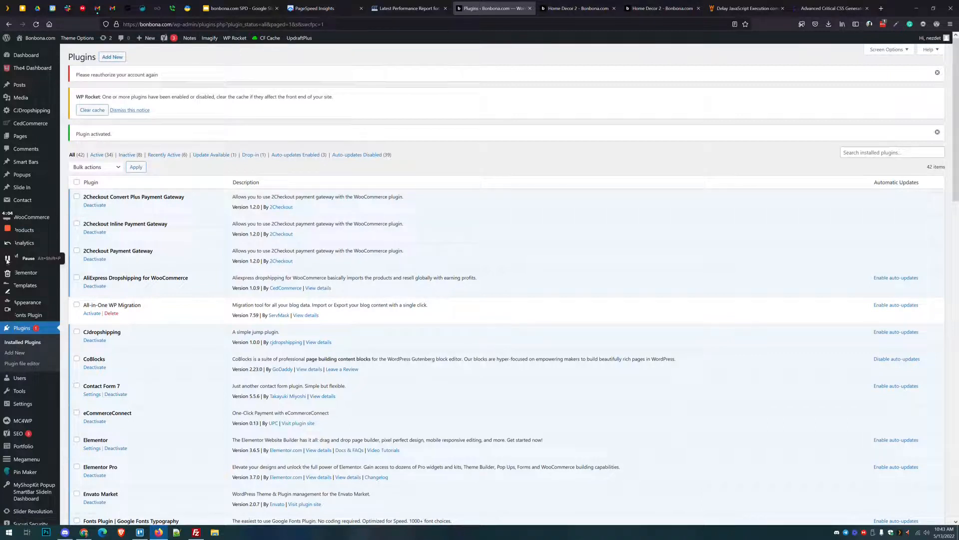
{"action": "left_click", "coordinate": [7, 258]}
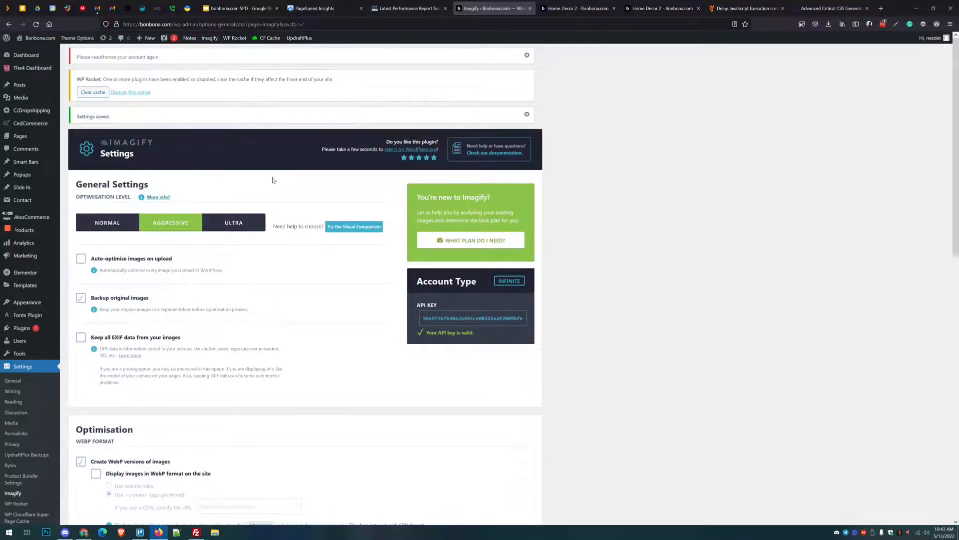
Enable displaying images in WebP format on the site in Imagify's optimisation settings and check the media library options
{"action": "scroll", "coordinate": [274, 197], "scroll_direction": "down", "scroll_amount": 3}
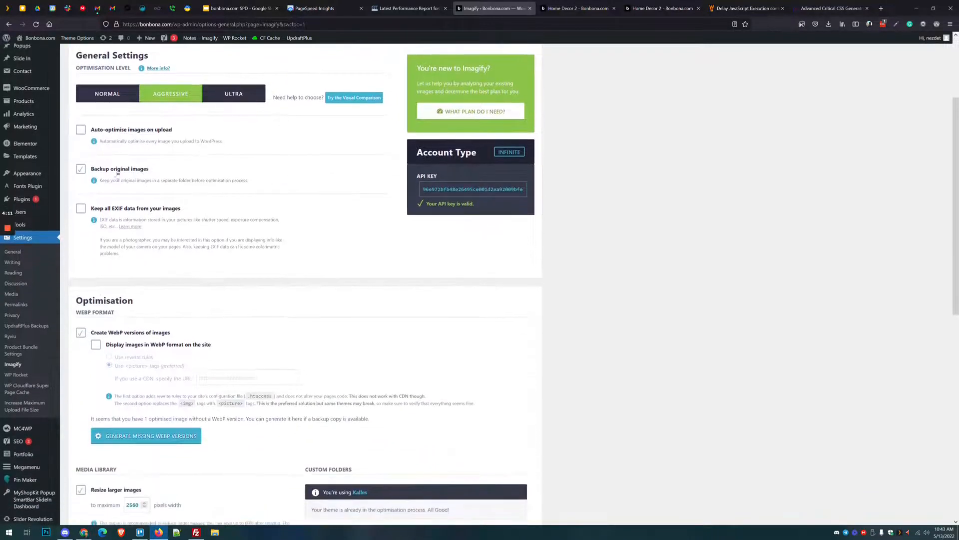
{"action": "scroll", "coordinate": [118, 197], "scroll_direction": "down", "scroll_amount": 2}
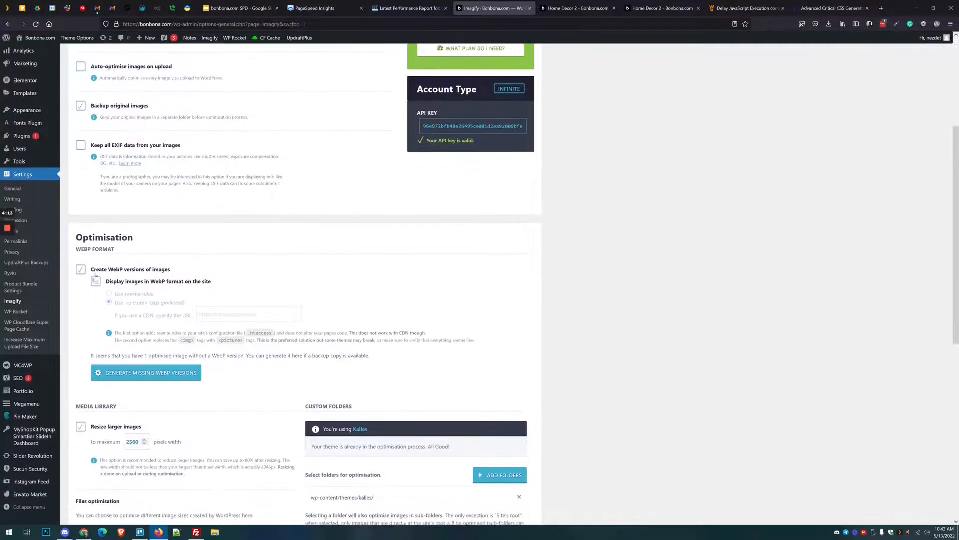
{"action": "left_click", "coordinate": [95, 280]}
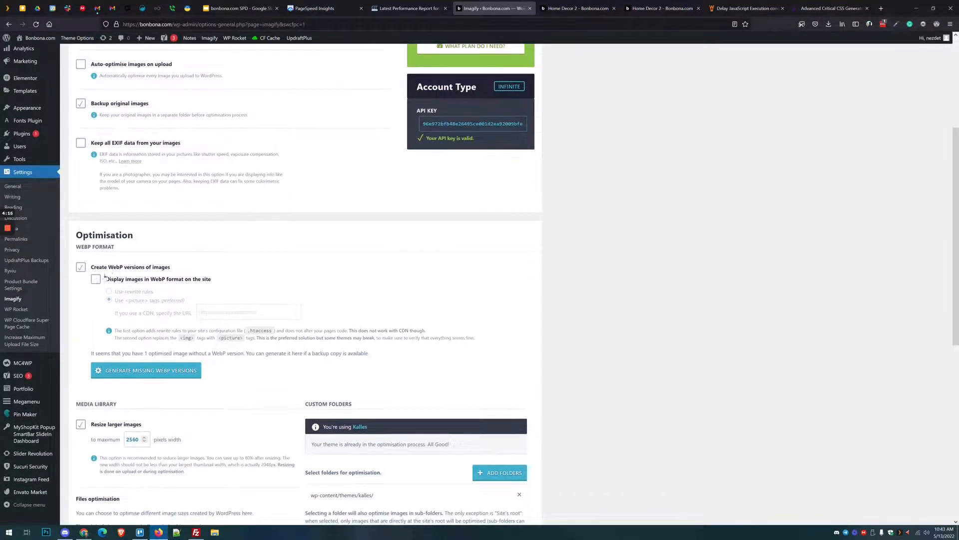
{"action": "left_click", "coordinate": [96, 279]}
{"action": "scroll", "coordinate": [112, 227], "scroll_direction": "down", "scroll_amount": 2}
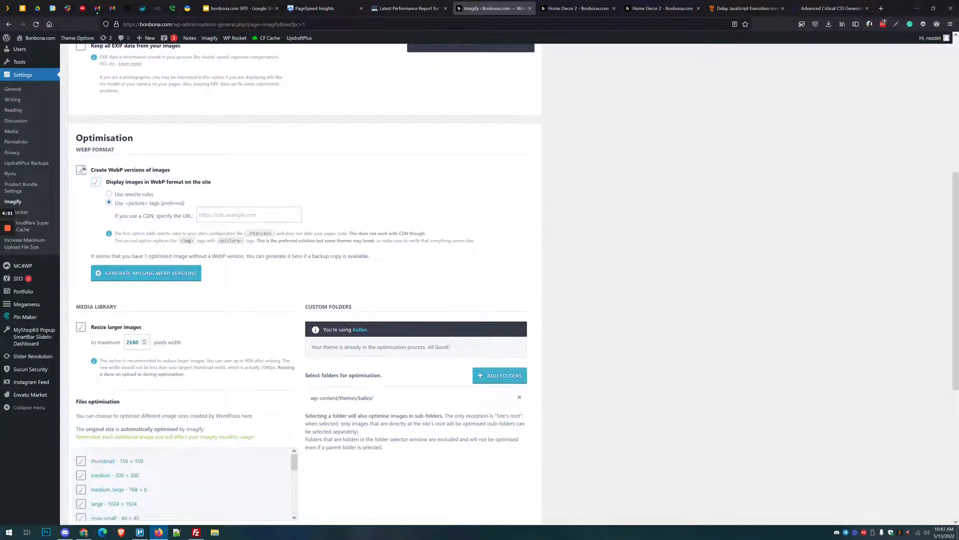
{"action": "scroll", "coordinate": [112, 216], "scroll_direction": "down", "scroll_amount": 2}
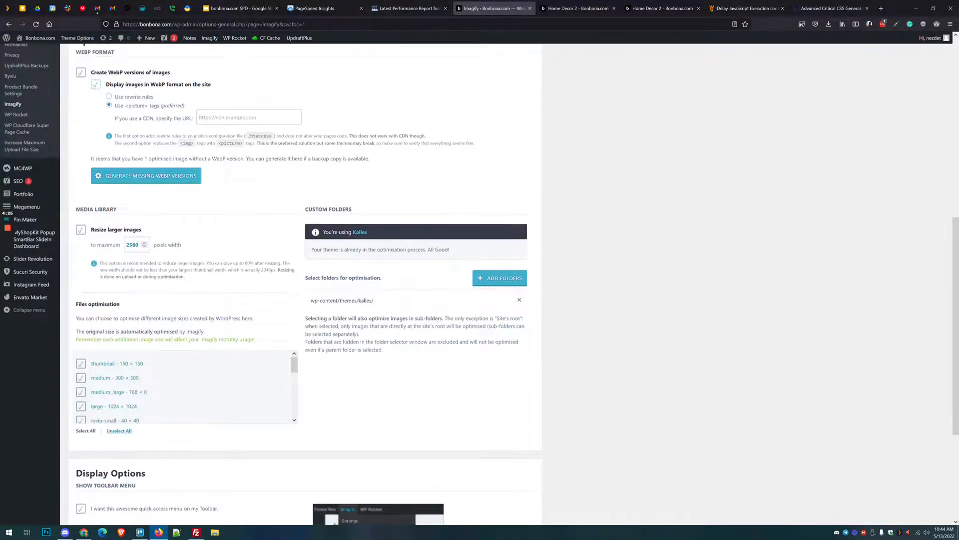
Check the image sizes selected for Imagify's file optimisation, then save the settings and proceed to the bulk optimiser
{"action": "scroll", "coordinate": [138, 181], "scroll_direction": "down", "scroll_amount": 1}
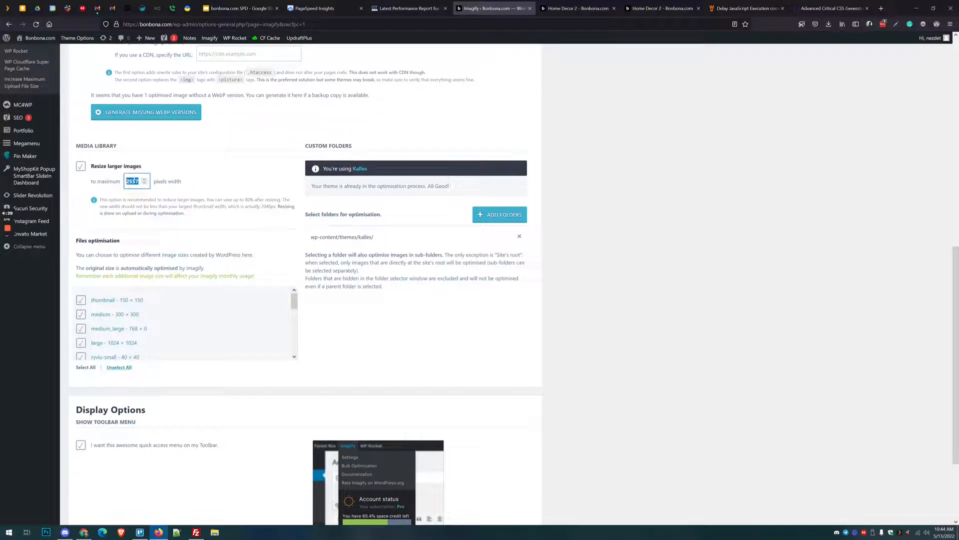
{"action": "scroll", "coordinate": [183, 283], "scroll_direction": "down", "scroll_amount": 1}
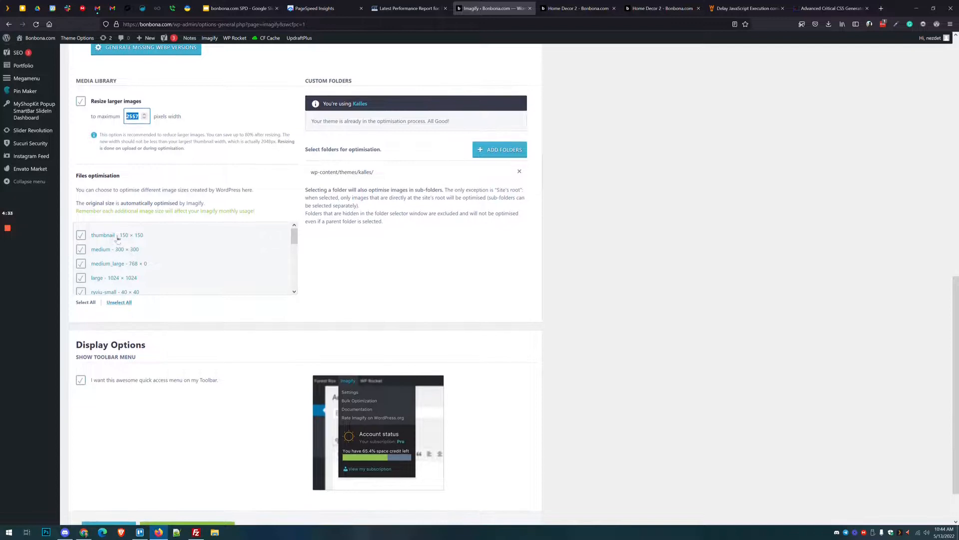
{"action": "scroll", "coordinate": [125, 240], "scroll_direction": "down", "scroll_amount": 2}
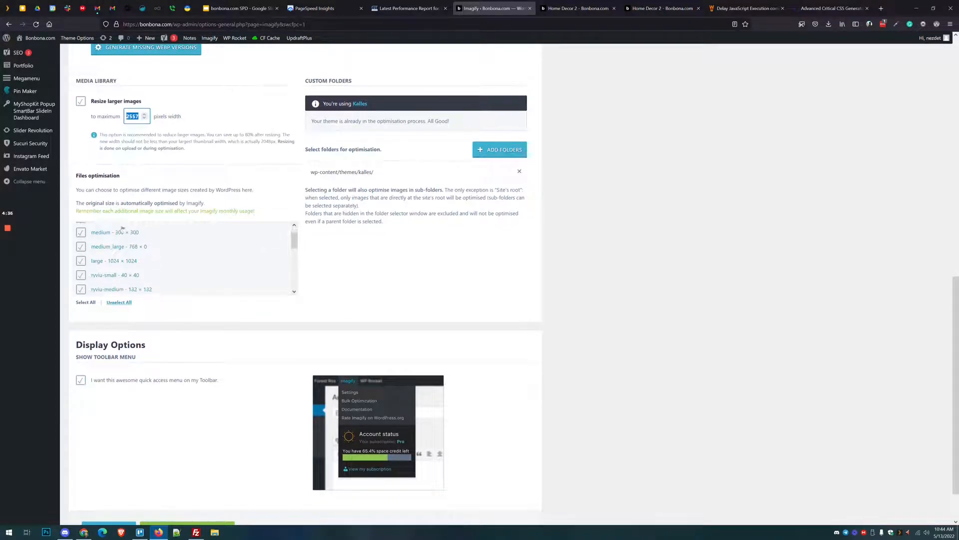
{"action": "scroll", "coordinate": [96, 233], "scroll_direction": "down", "scroll_amount": 1}
{"action": "scroll", "coordinate": [163, 192], "scroll_direction": "down", "scroll_amount": 5}
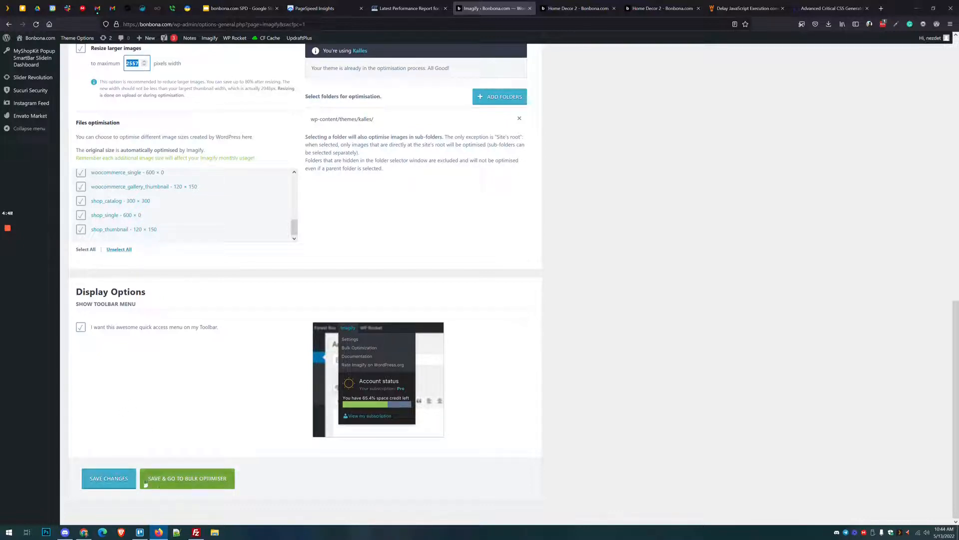
{"action": "left_click", "coordinate": [174, 486]}
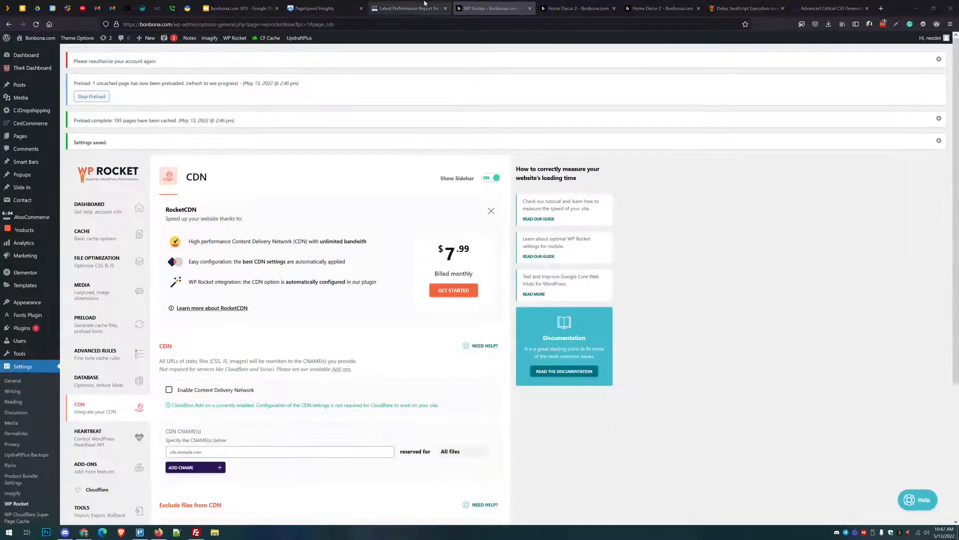
{"action": "left_click", "coordinate": [424, 6]}
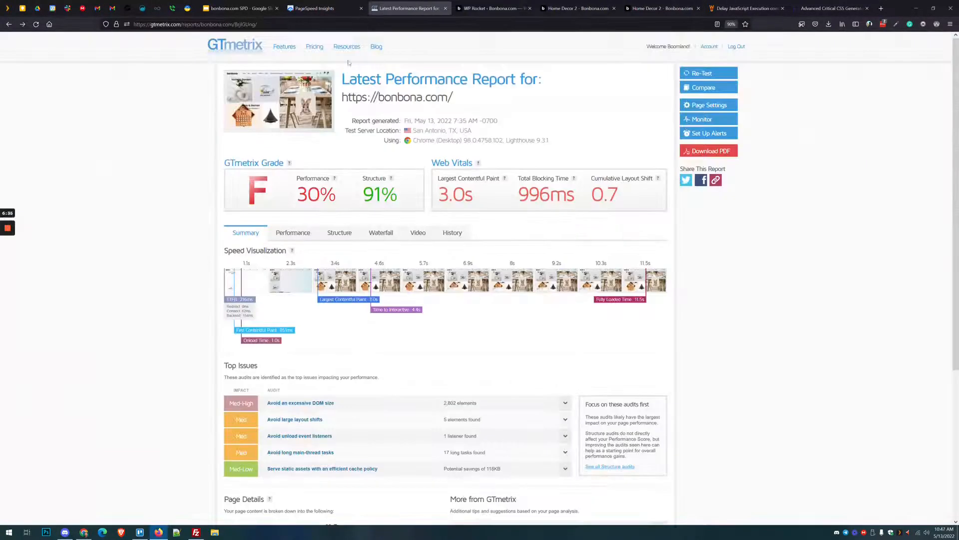
{"action": "left_click", "coordinate": [698, 81]}
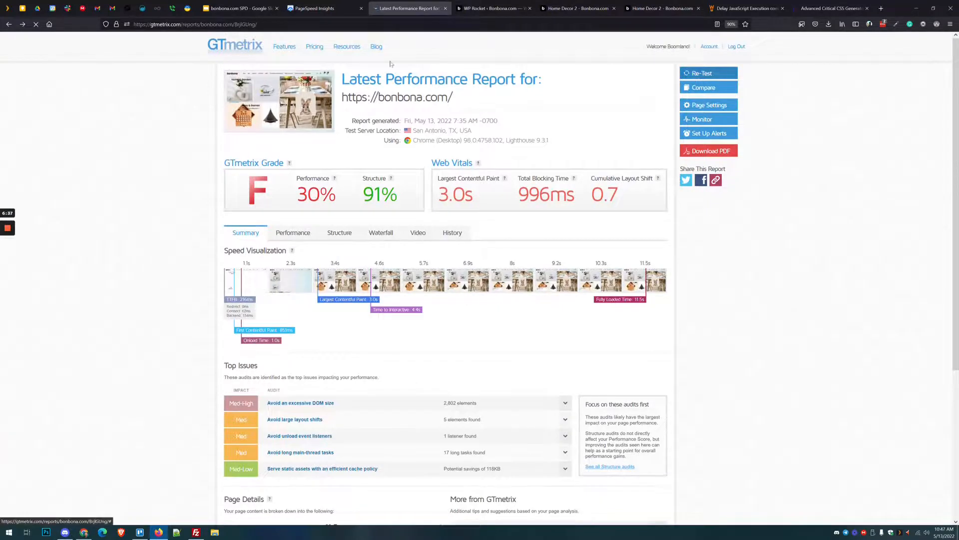
{"action": "left_click", "coordinate": [342, 5]}
{"action": "scroll", "coordinate": [559, 160], "scroll_direction": "up", "scroll_amount": 5}
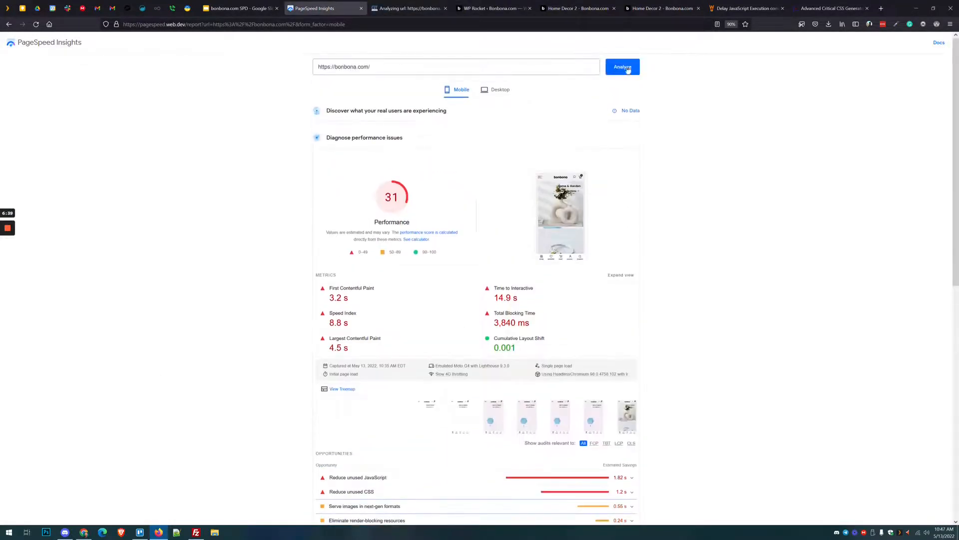
{"action": "left_click", "coordinate": [629, 70]}
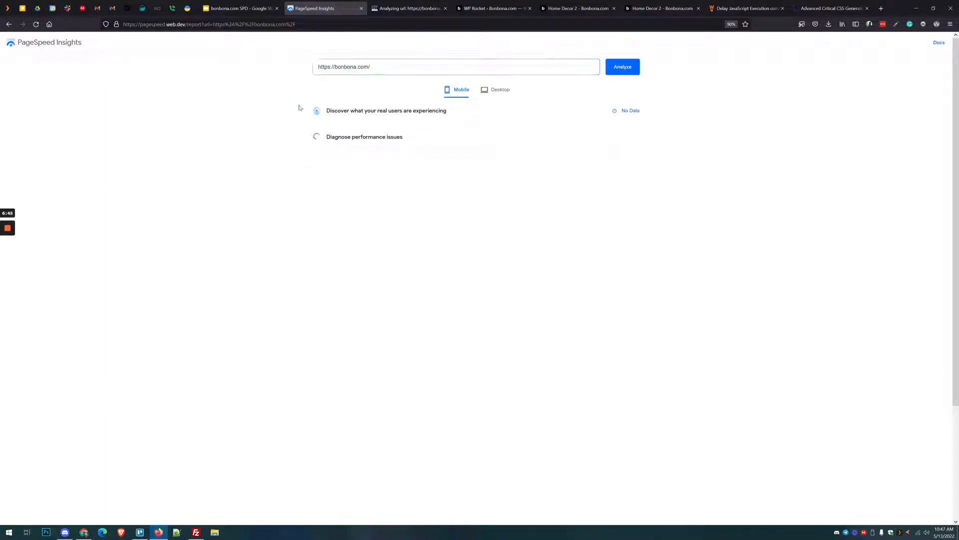
Check the progress of the running GTmetrix and PageSpeed Insights tests
{"action": "left_click", "coordinate": [387, 4]}
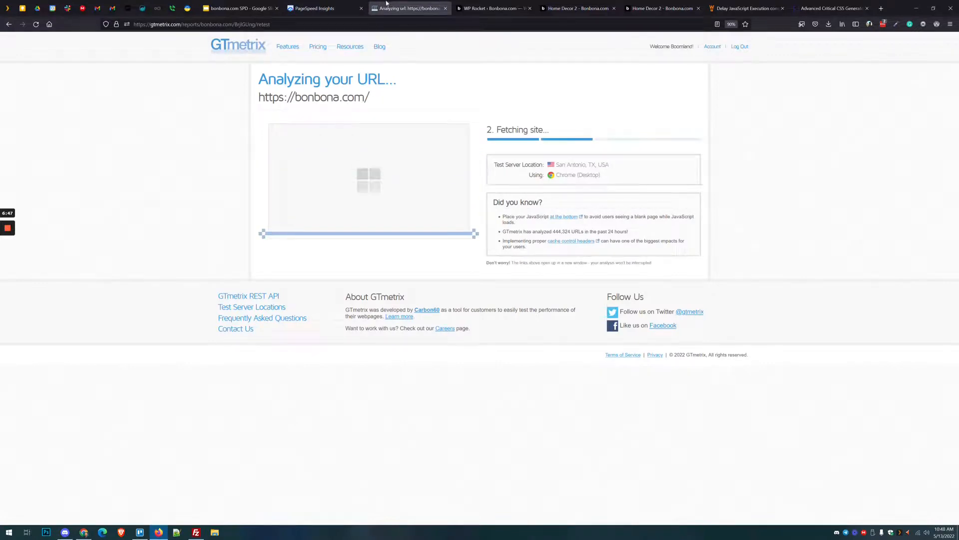
{"action": "mouse_move", "coordinate": [10, 244]}
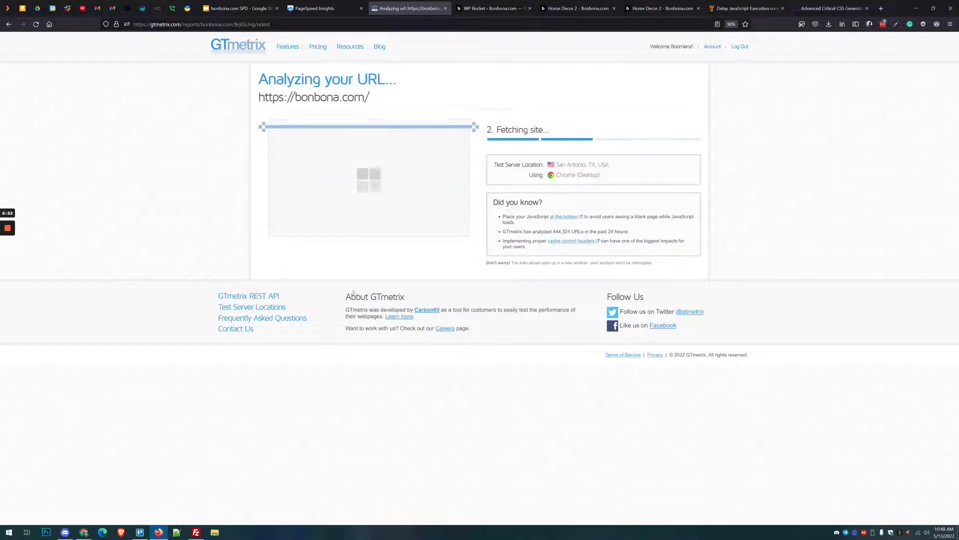
{"action": "left_click", "coordinate": [353, 4]}
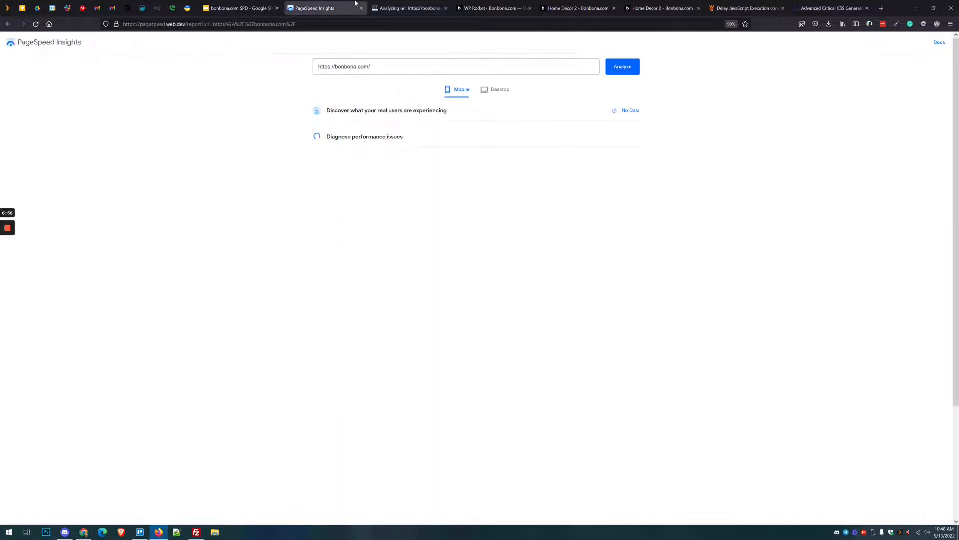
Review the new GTmetrix report's grade, performance metrics such as First and Largest Contentful Paint, and summary
{"action": "left_click", "coordinate": [393, 4]}
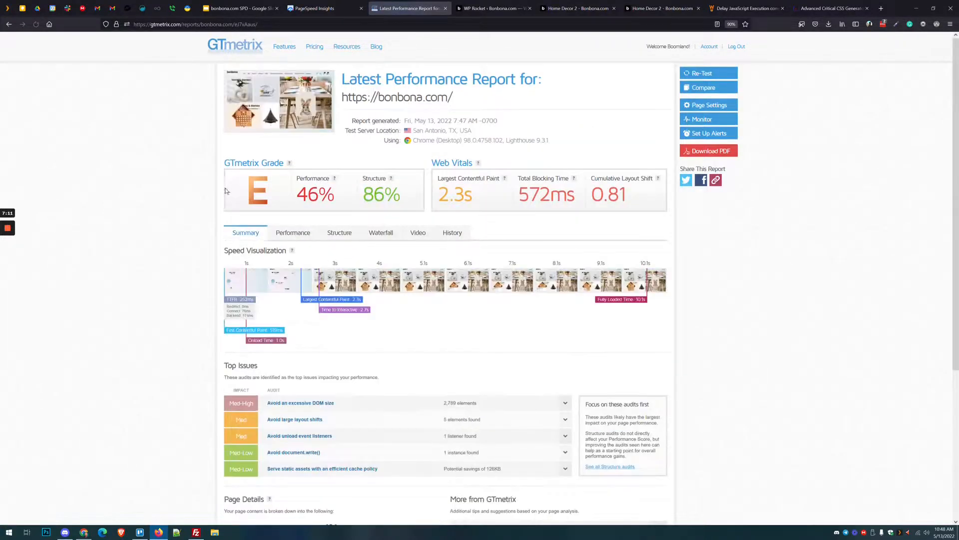
{"action": "left_click", "coordinate": [295, 234]}
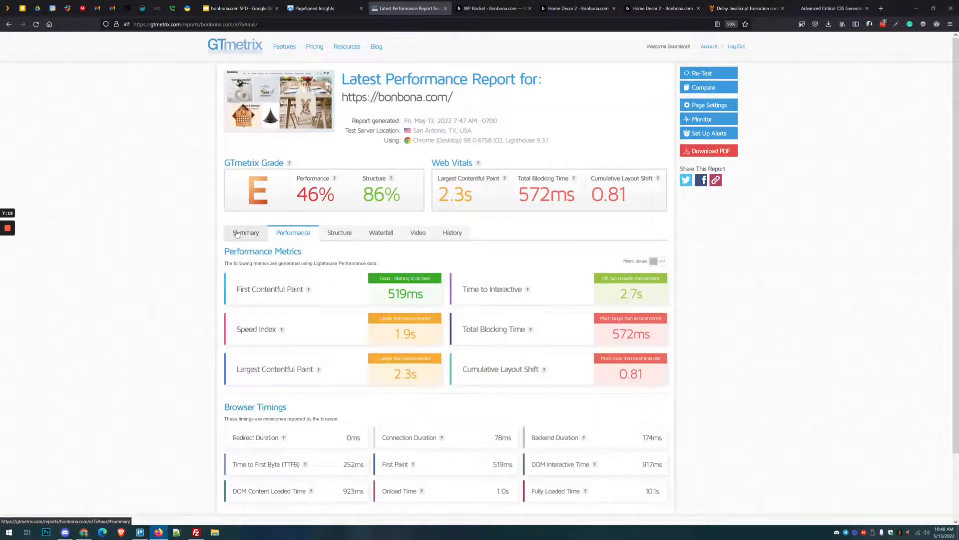
{"action": "left_click_drag", "start_coordinate": [401, 197], "coordinate": [292, 200]}
{"action": "left_click", "coordinate": [300, 200]}
{"action": "left_click_drag", "start_coordinate": [383, 294], "coordinate": [428, 294]}
{"action": "mouse_move", "coordinate": [433, 382]}
{"action": "left_mouse_down"}
{"action": "mouse_move", "coordinate": [381, 378]}
{"action": "mouse_move", "coordinate": [422, 372]}
{"action": "left_mouse_up"}
{"action": "left_click", "coordinate": [393, 372]}
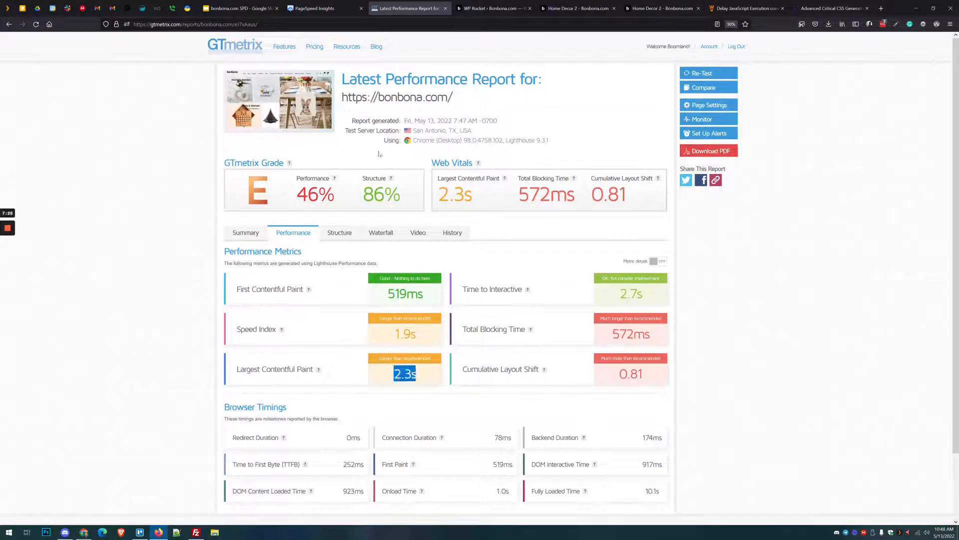
{"action": "left_click", "coordinate": [254, 234]}
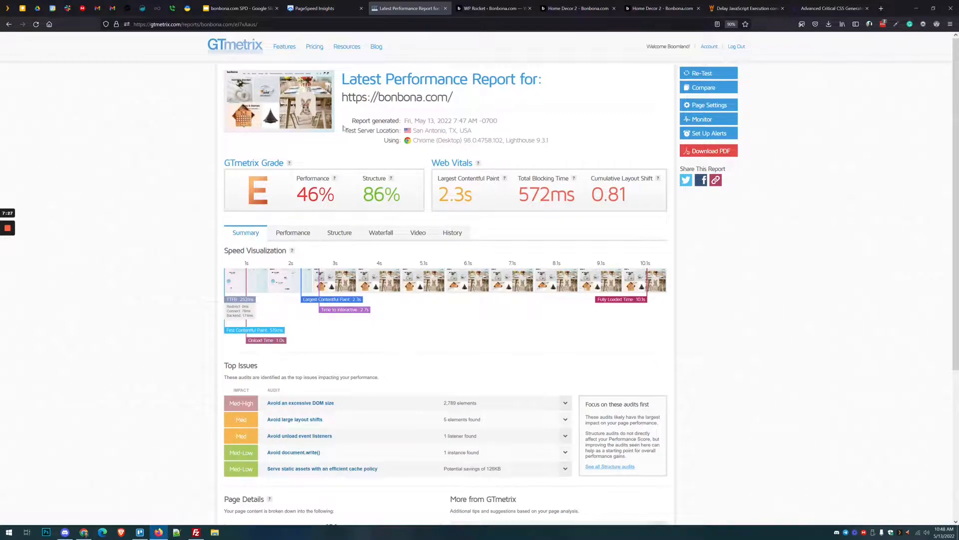
Examine the First Contentful Paint and Largest Contentful Paint values in the mobile PageSpeed Insights report
{"action": "key", "text": "ctrl+shift+Tab"}
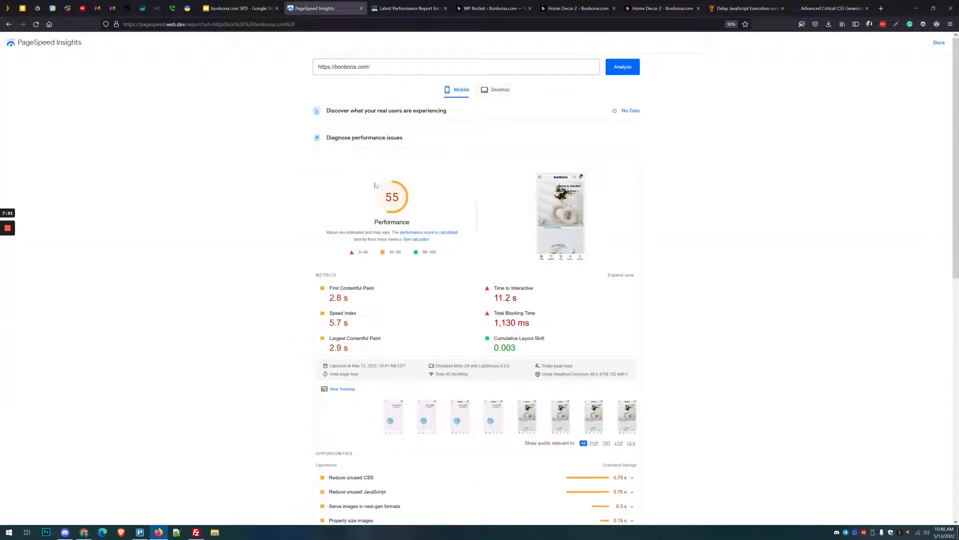
{"action": "left_click_drag", "start_coordinate": [329, 298], "coordinate": [348, 299]}
{"action": "left_click_drag", "start_coordinate": [329, 347], "coordinate": [352, 349]}
{"action": "scroll", "coordinate": [351, 349], "scroll_direction": "down", "scroll_amount": 3}
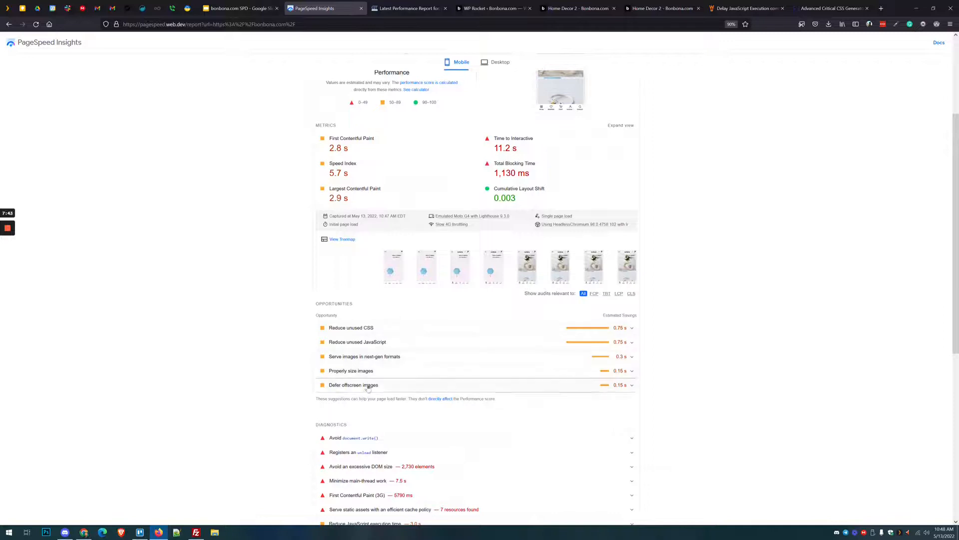
Inspect the images listed in the mobile audits "Defer offscreen images" and "Properly size images"
{"action": "left_click", "coordinate": [368, 386]}
{"action": "scroll", "coordinate": [368, 389], "scroll_direction": "down", "scroll_amount": 2}
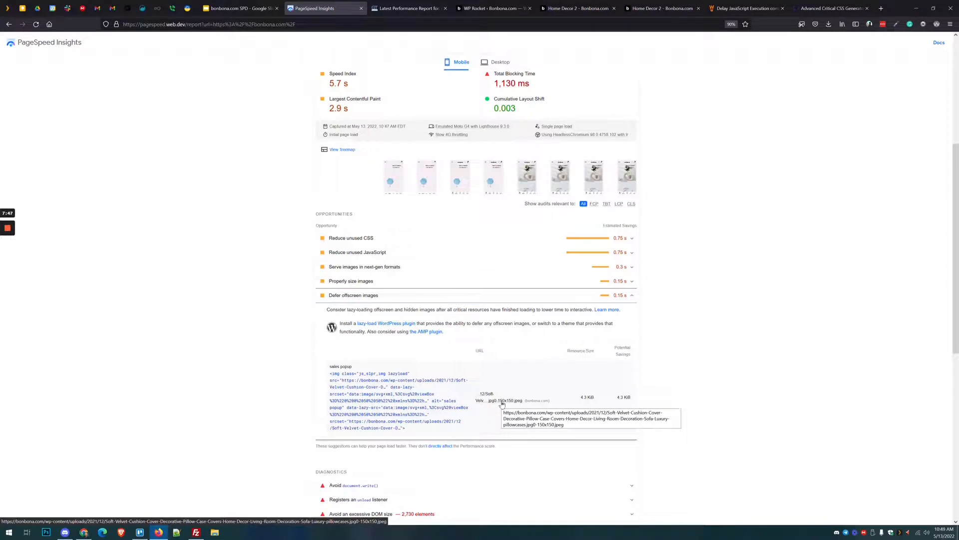
{"action": "left_click", "coordinate": [380, 295]}
{"action": "left_click", "coordinate": [356, 283]}
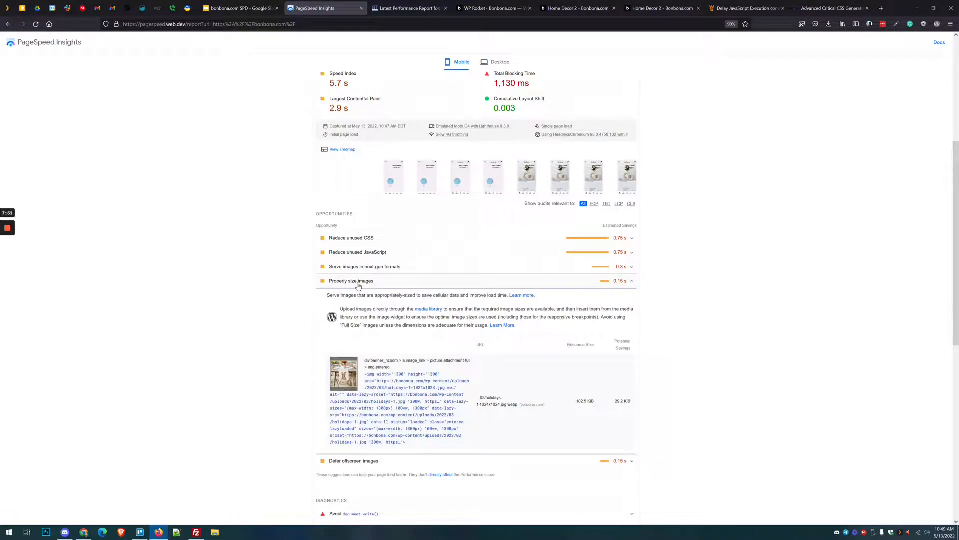
{"action": "left_click", "coordinate": [370, 283]}
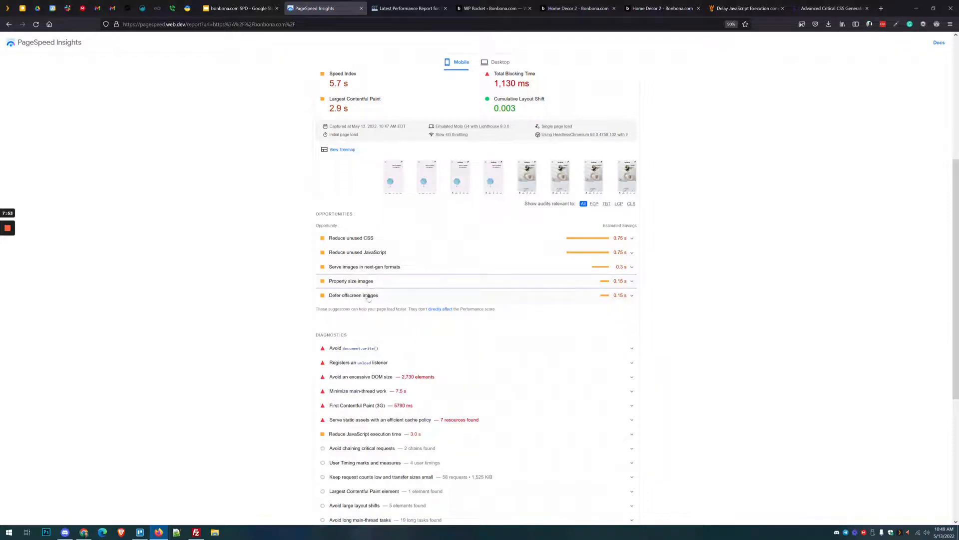
Open bg-kids-1.jpg from the "Serve images in next-gen formats" audit, save it to the Downloads folder, and return to the report
{"action": "left_click", "coordinate": [376, 270]}
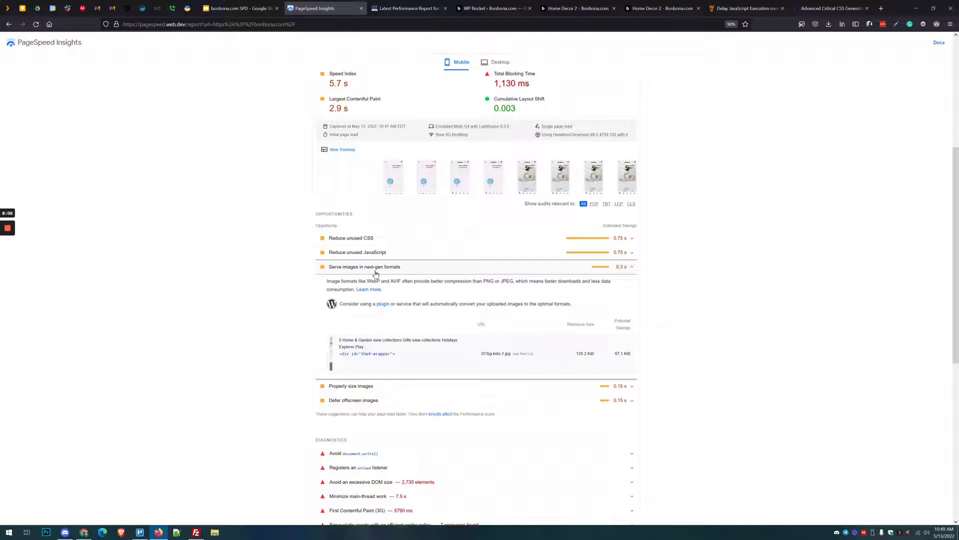
{"action": "left_click", "coordinate": [497, 356]}
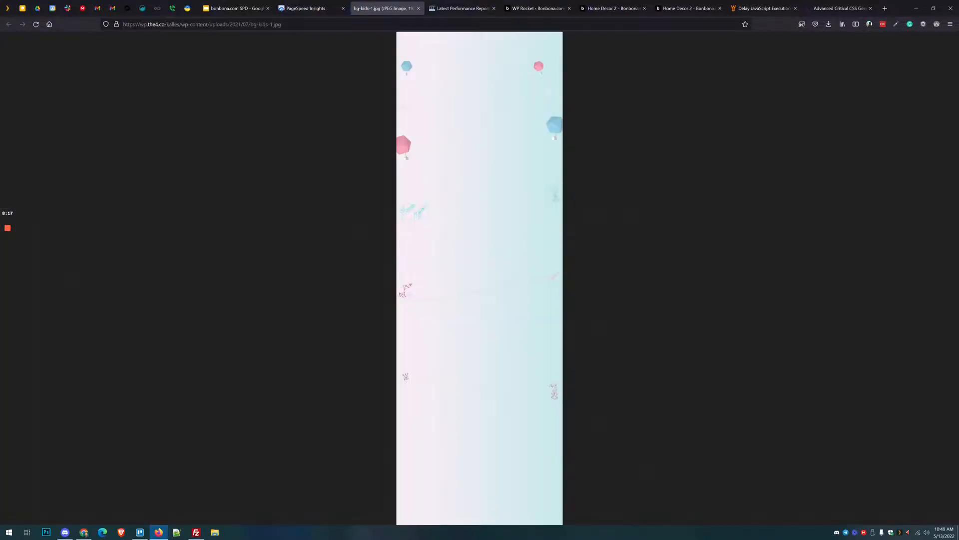
{"action": "right_click", "coordinate": [424, 145]}
{"action": "key", "text": "v"}
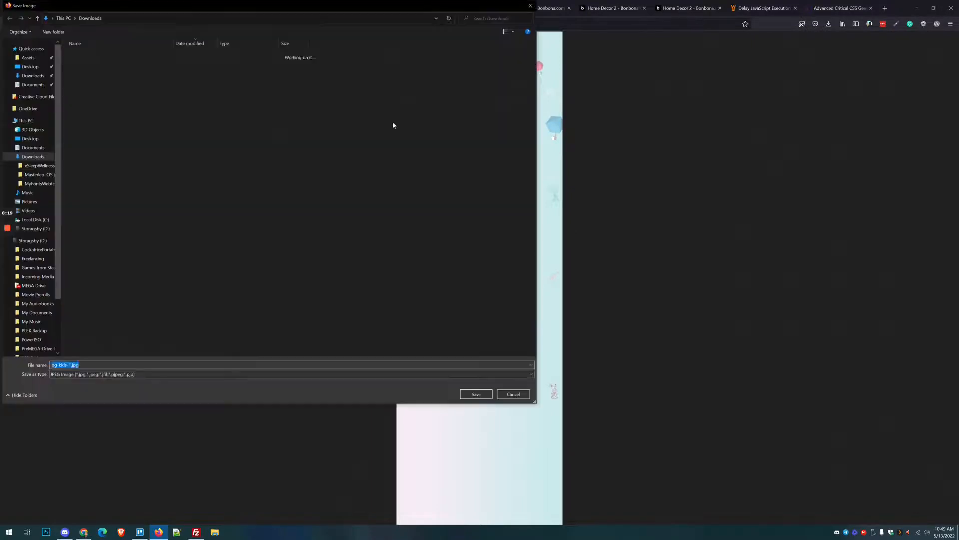
{"action": "key", "text": "Return"}
{"action": "key", "text": "ctrl+w"}
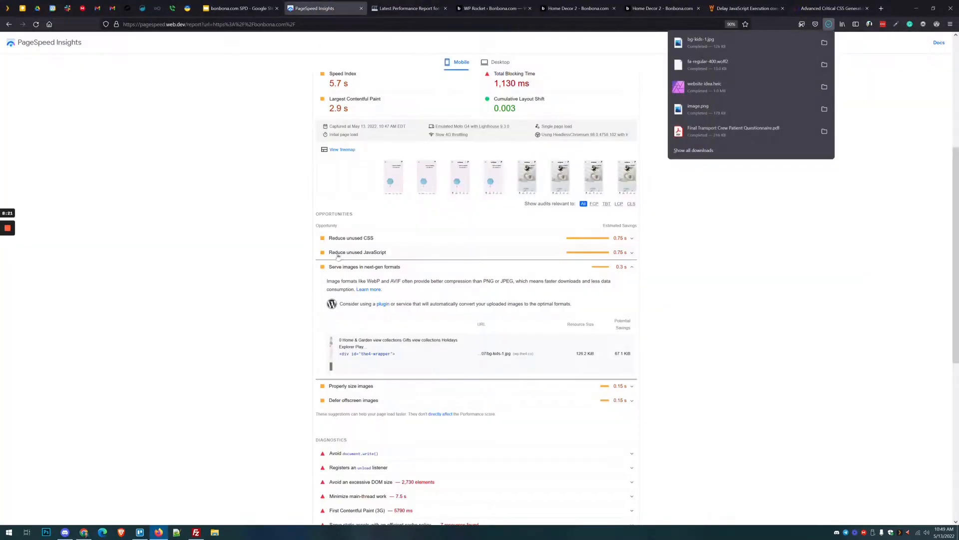
Check the potential savings listed in the "Serve images in next-gen formats" audit
{"action": "left_click", "coordinate": [449, 267]}
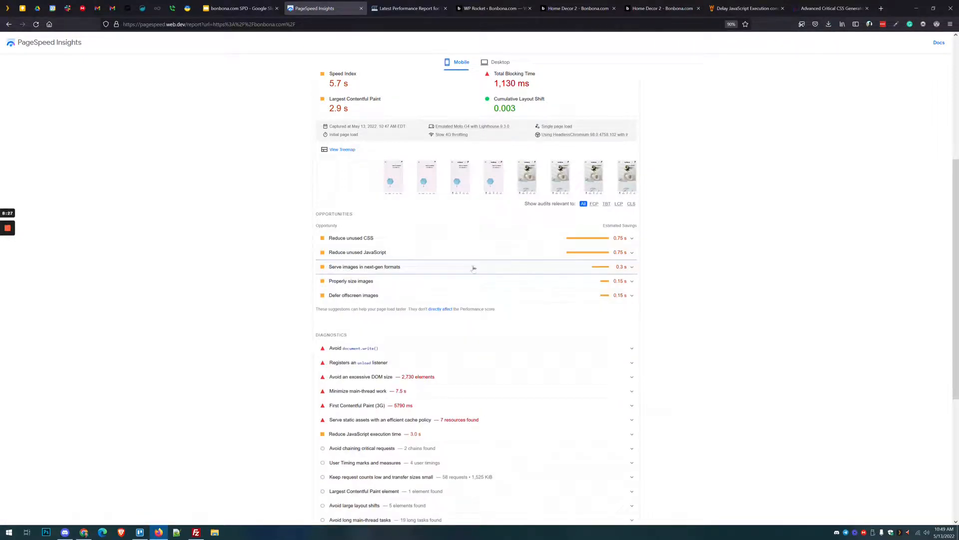
{"action": "left_click", "coordinate": [469, 267]}
{"action": "left_click_drag", "start_coordinate": [599, 355], "coordinate": [631, 355]}
{"action": "left_click", "coordinate": [488, 270]}
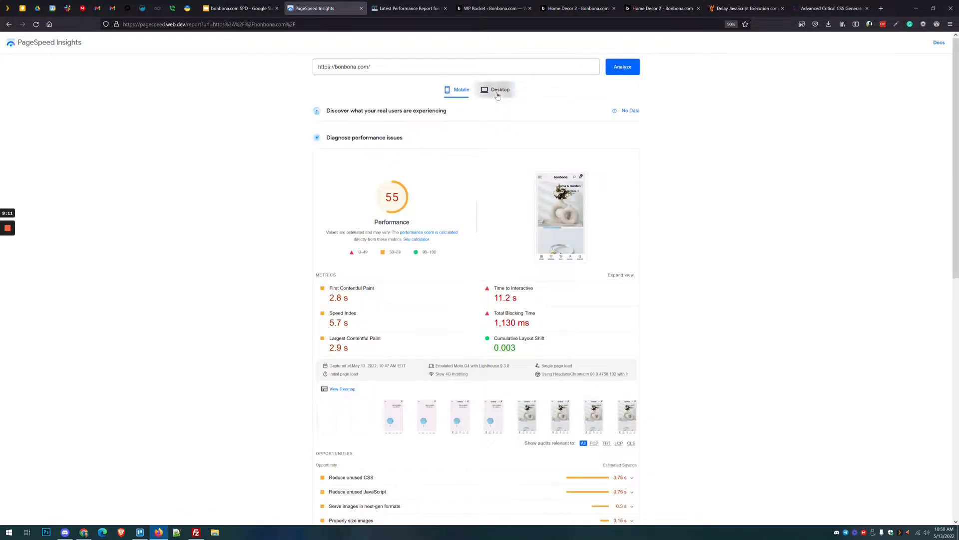
Switch the PageSpeed Insights report to desktop results and examine the performance score and metrics
{"action": "left_click", "coordinate": [496, 90]}
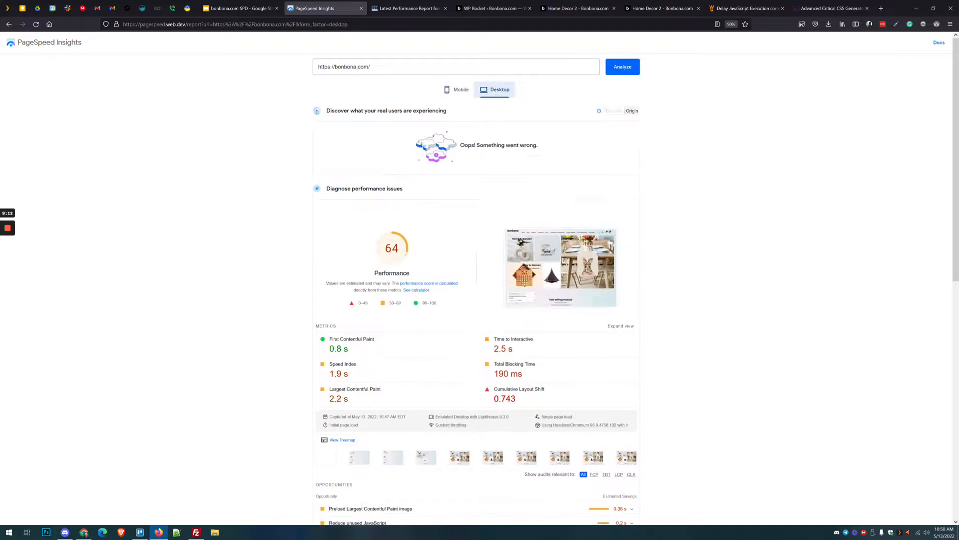
{"action": "scroll", "coordinate": [355, 148], "scroll_direction": "down", "scroll_amount": 1}
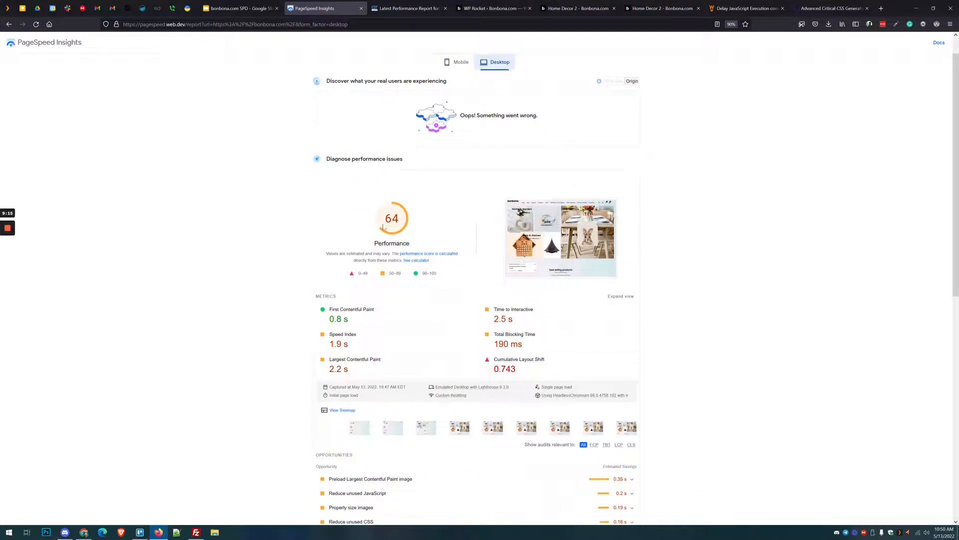
{"action": "left_click_drag", "start_coordinate": [383, 228], "coordinate": [399, 224]}
{"action": "scroll", "coordinate": [394, 198], "scroll_direction": "down", "scroll_amount": 1}
{"action": "scroll", "coordinate": [278, 274], "scroll_direction": "down", "scroll_amount": 2}
Inspect the desktop "Preload Largest Contentful Paint image" audit and view its holidays-1.jpg.webp image
{"action": "left_click", "coordinate": [370, 358]}
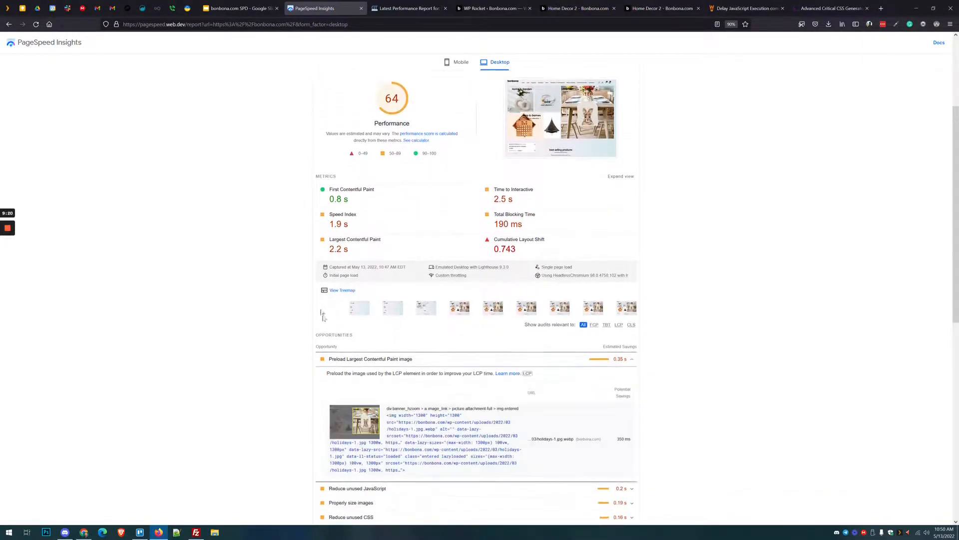
{"action": "scroll", "coordinate": [325, 321], "scroll_direction": "down", "scroll_amount": 1}
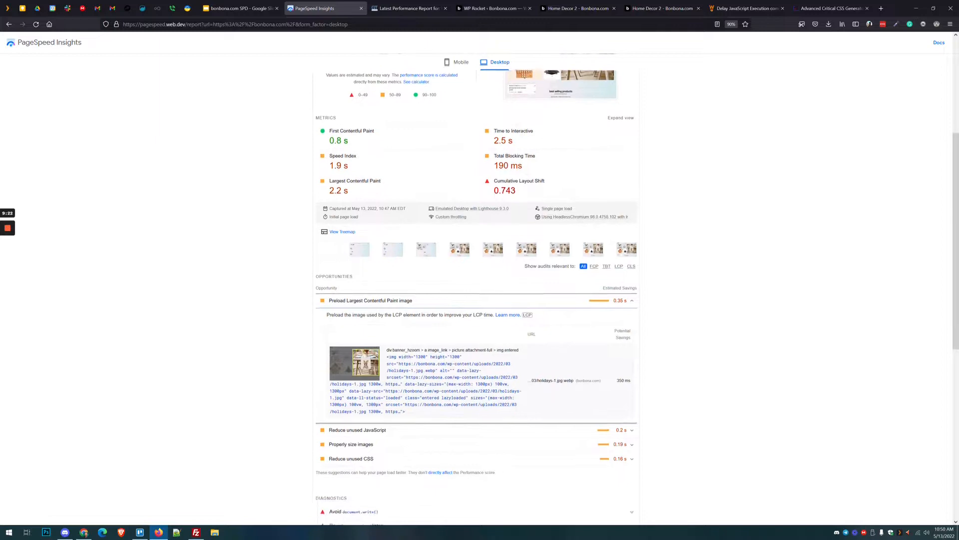
{"action": "left_click", "coordinate": [542, 379]}
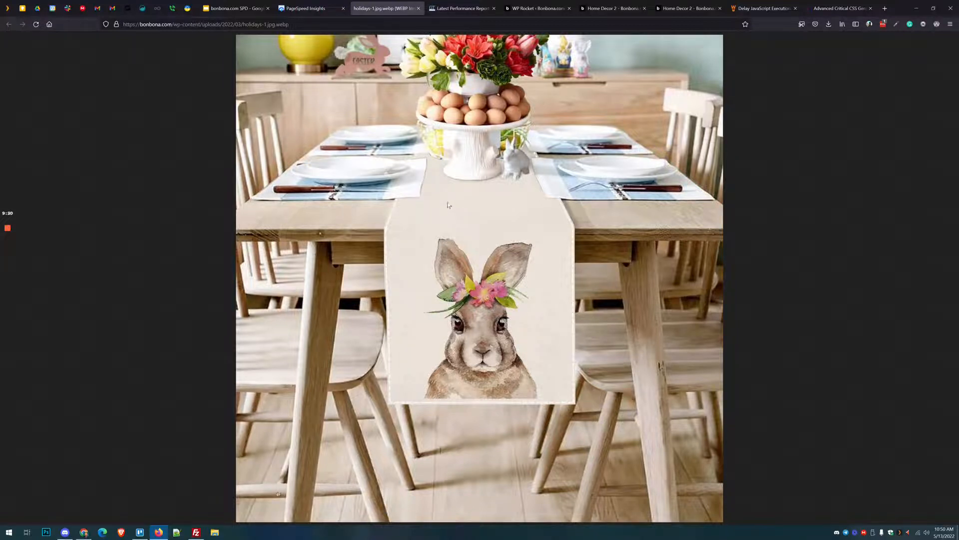
{"action": "mouse_move", "coordinate": [8, 230]}
{"action": "left_click", "coordinate": [9, 258]}
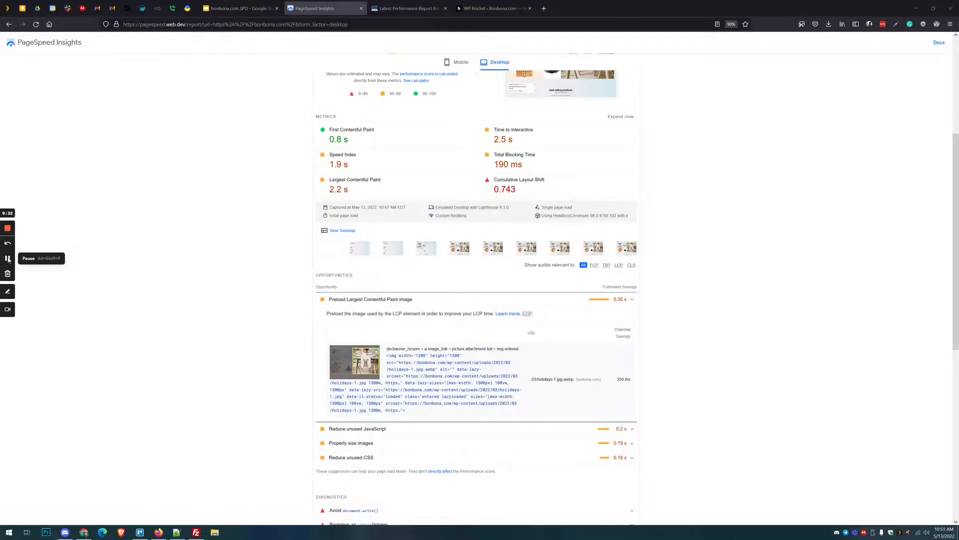
Collapse the "Preload Largest Contentful Paint image" audit, glance over the desktop metrics, and return to the WP Rocket settings page
{"action": "left_click", "coordinate": [406, 300]}
{"action": "scroll", "coordinate": [407, 300], "scroll_direction": "up", "scroll_amount": 3}
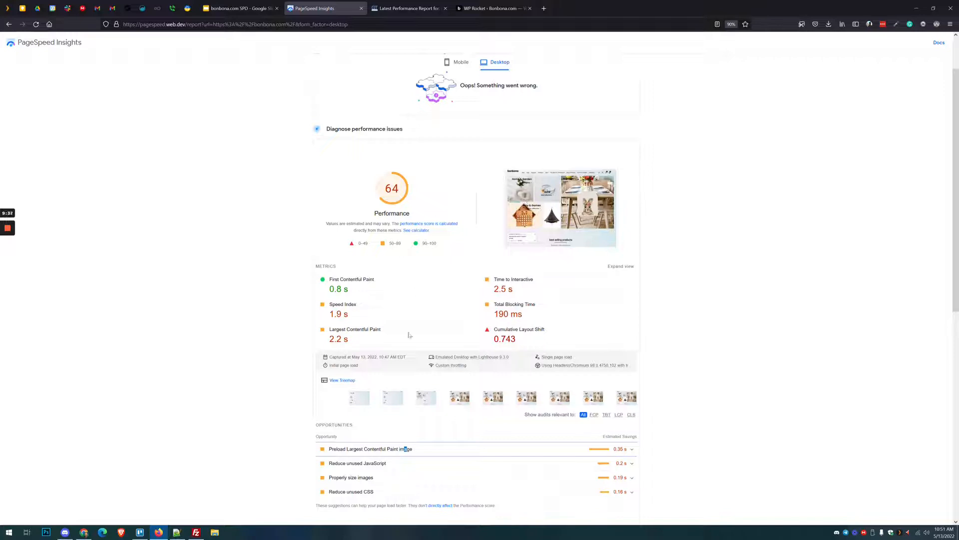
{"action": "left_click", "coordinate": [489, 7]}
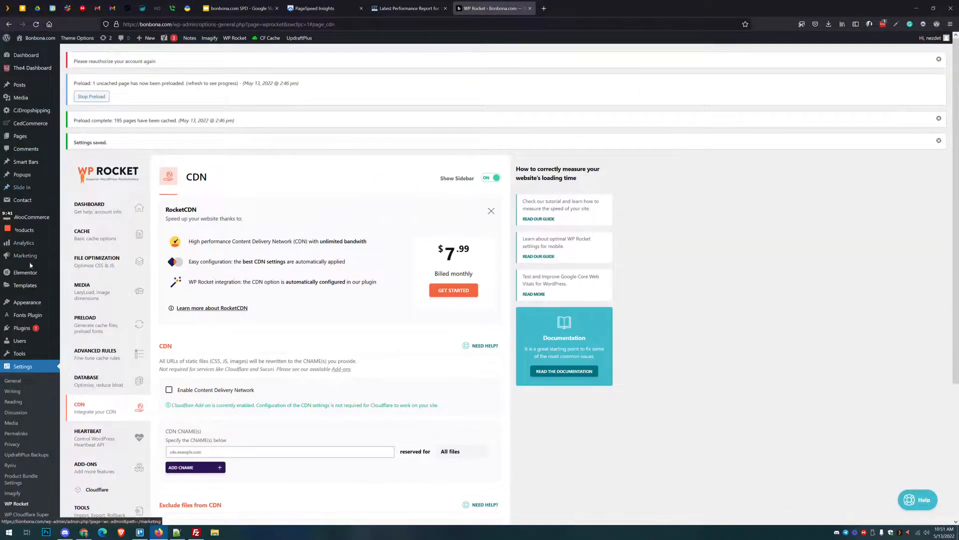
Open Elementor's Custom Code page and copy the holidays-1.jpg.webp preload link tag from Notepad++
{"action": "mouse_move", "coordinate": [30, 273]}
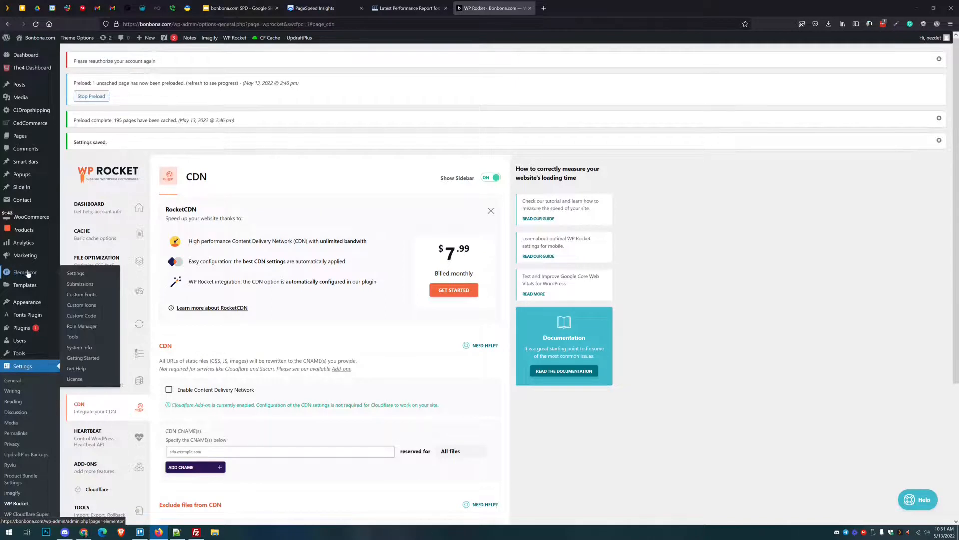
{"action": "left_click", "coordinate": [86, 319]}
{"action": "key", "text": "alt+Tab"}
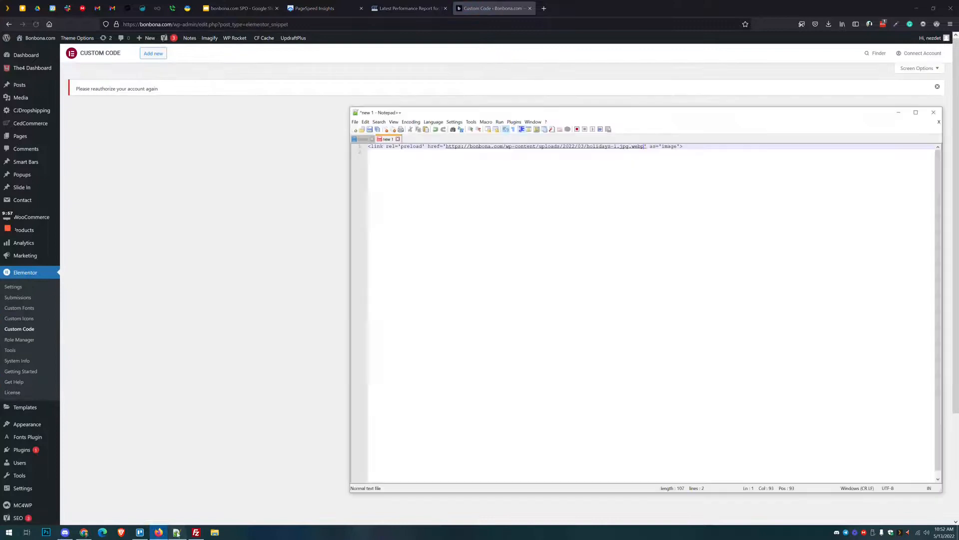
{"action": "key", "text": "ctrl+a"}
{"action": "key", "text": "ctrl+c"}
{"action": "key", "text": "alt+Tab"}
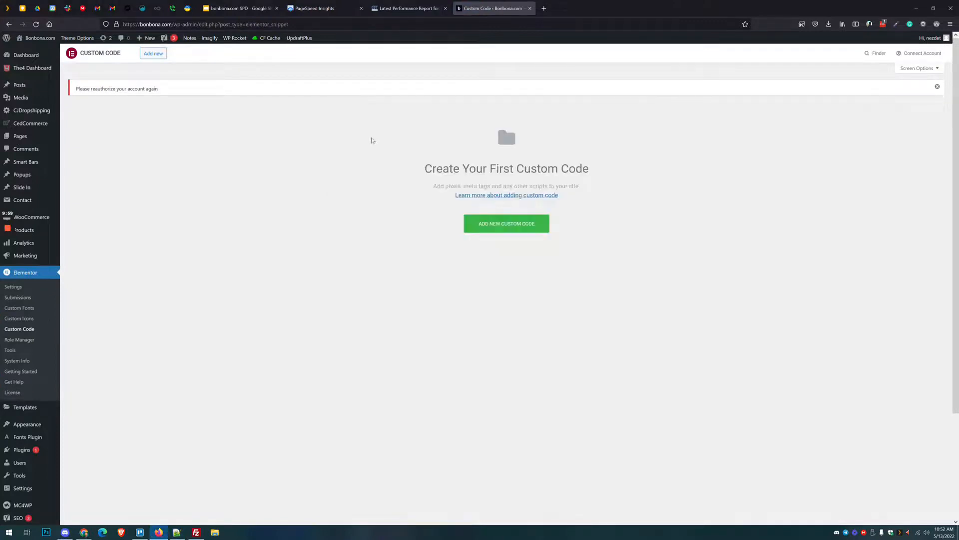
Create a custom code snippet titled "Header Preload" containing the copied preload link tag for holidays-1.jpg.webp
{"action": "left_click", "coordinate": [504, 228]}
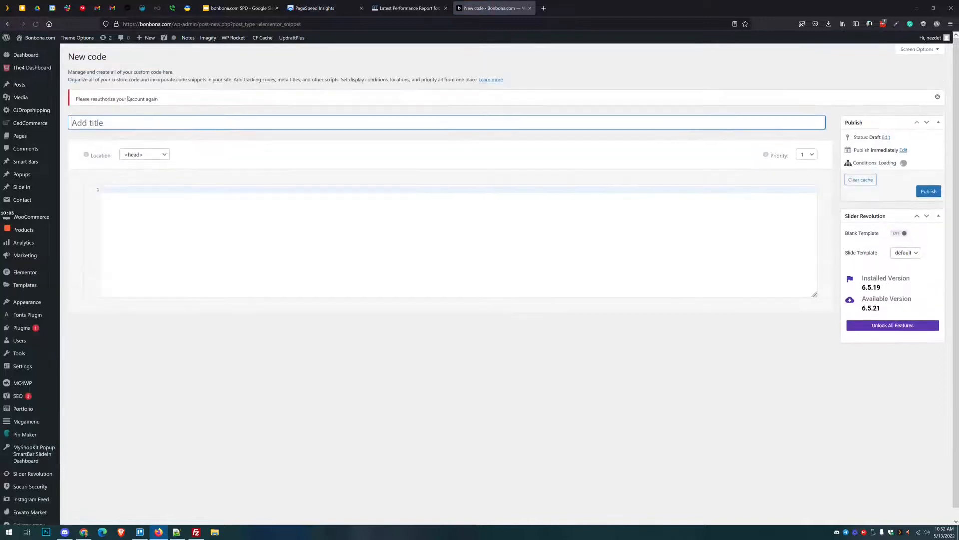
{"action": "type", "text": "Head"}
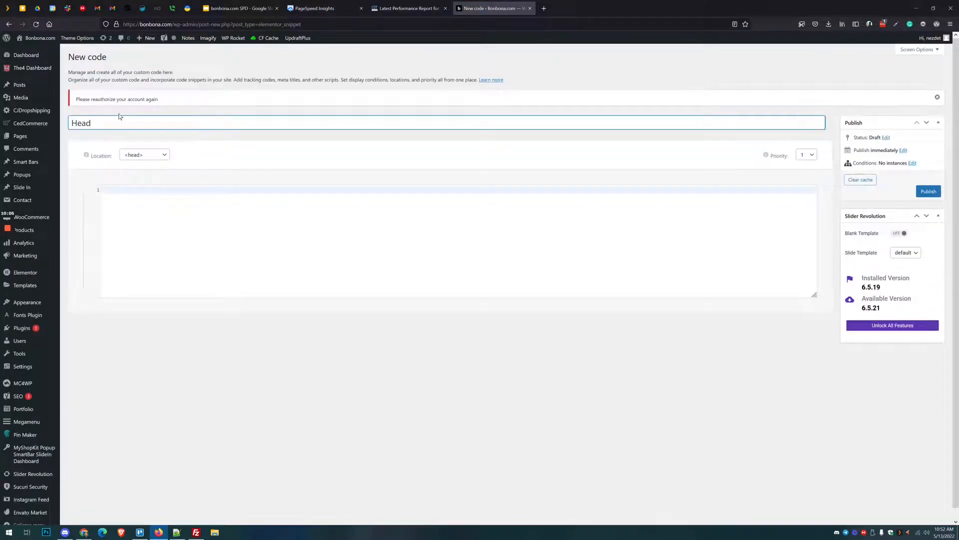
{"action": "type", "text": "er Preload"}
{"action": "left_click", "coordinate": [170, 218]}
{"action": "key", "text": "ctrl+v"}
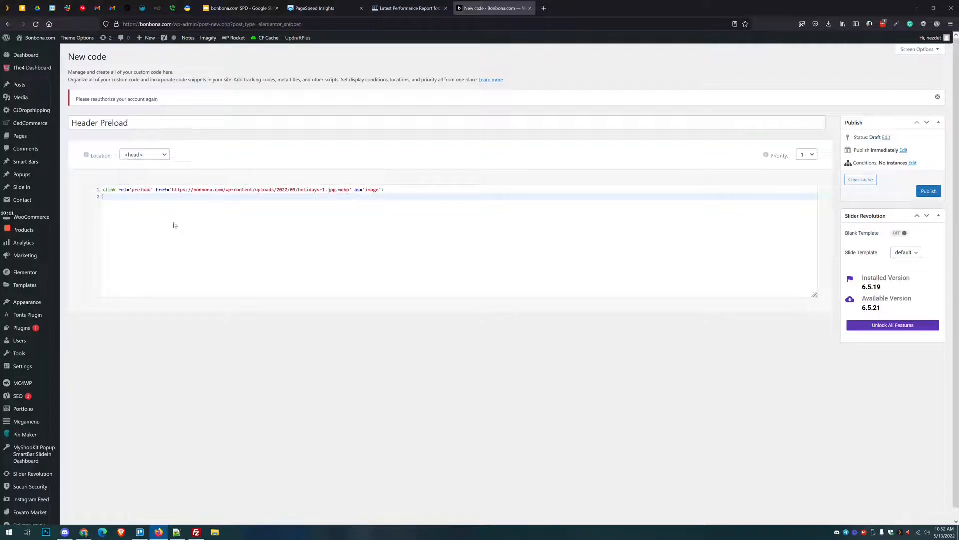
Check the snippet's image URL against the "Preload Largest Contentful Paint image" audit in PageSpeed Insights, then return to the snippet
{"action": "key", "text": "ctrl+a"}
{"action": "left_click_drag", "start_coordinate": [171, 190], "coordinate": [349, 189]}
{"action": "left_click", "coordinate": [325, 9]}
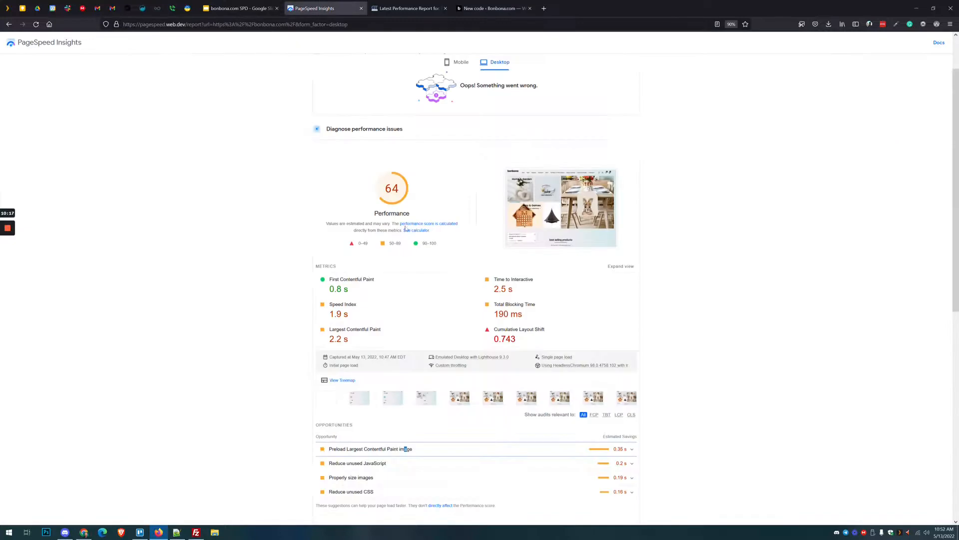
{"action": "left_click", "coordinate": [403, 447]}
{"action": "scroll", "coordinate": [403, 444], "scroll_direction": "down", "scroll_amount": 3}
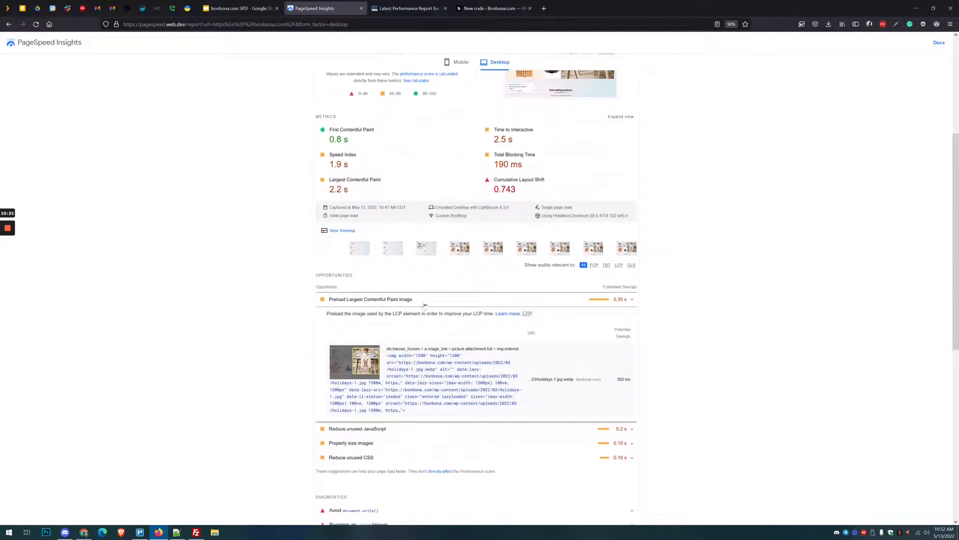
{"action": "left_click", "coordinate": [426, 299]}
{"action": "left_click", "coordinate": [488, 7]}
Review the preload link tag and publish the Header Preload snippet with the display condition Entire Site
{"action": "left_click", "coordinate": [236, 213]}
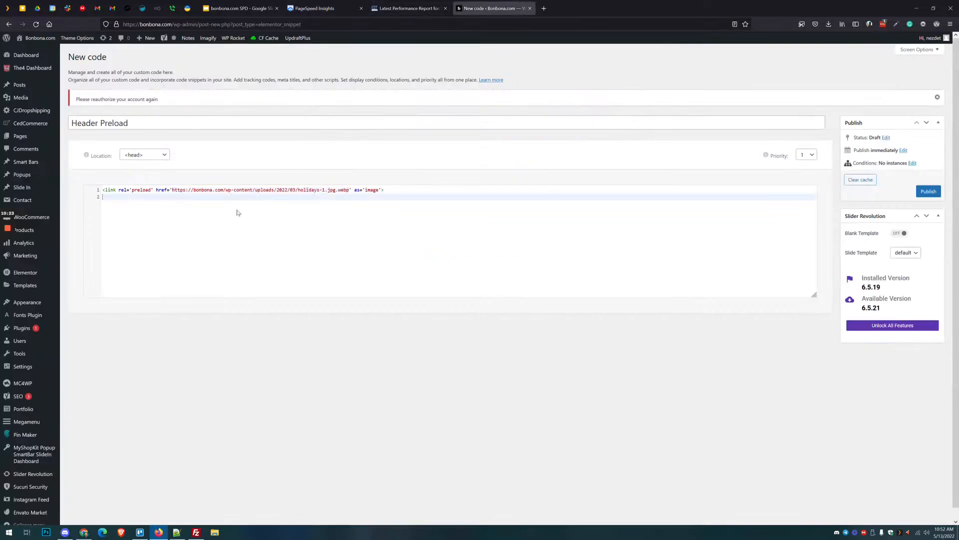
{"action": "left_click_drag", "start_coordinate": [173, 190], "coordinate": [341, 190]}
{"action": "left_click", "coordinate": [212, 219]}
{"action": "left_click_drag", "start_coordinate": [386, 190], "coordinate": [21, 147]}
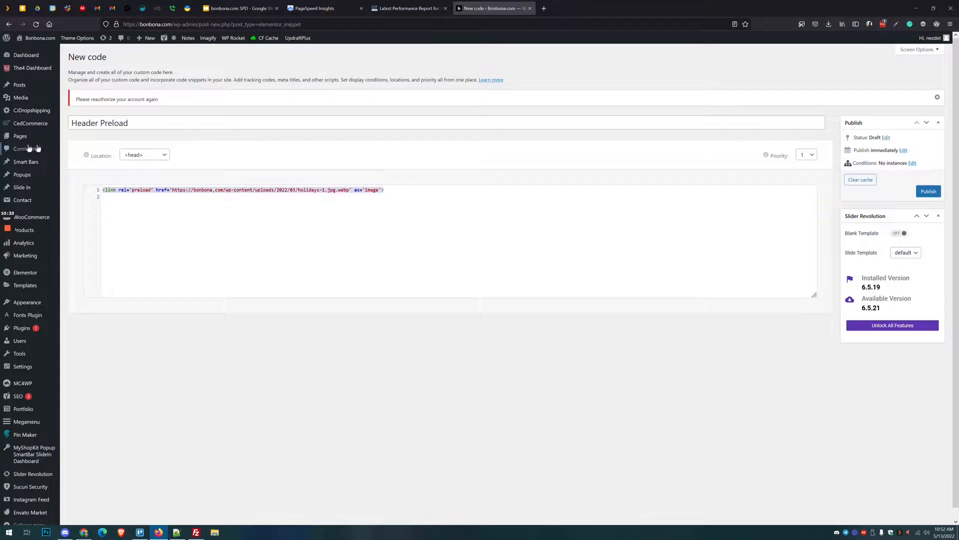
{"action": "left_click", "coordinate": [379, 218]}
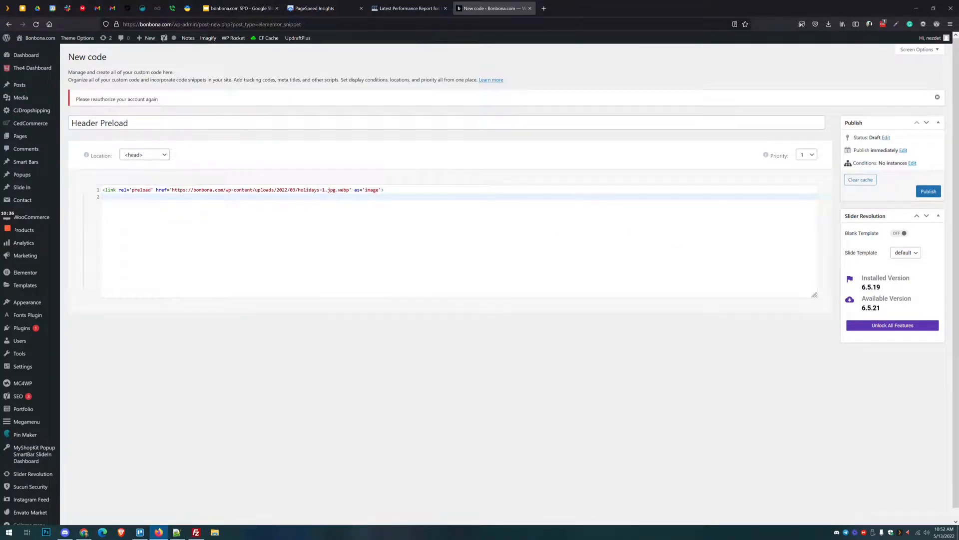
{"action": "left_click", "coordinate": [936, 193]}
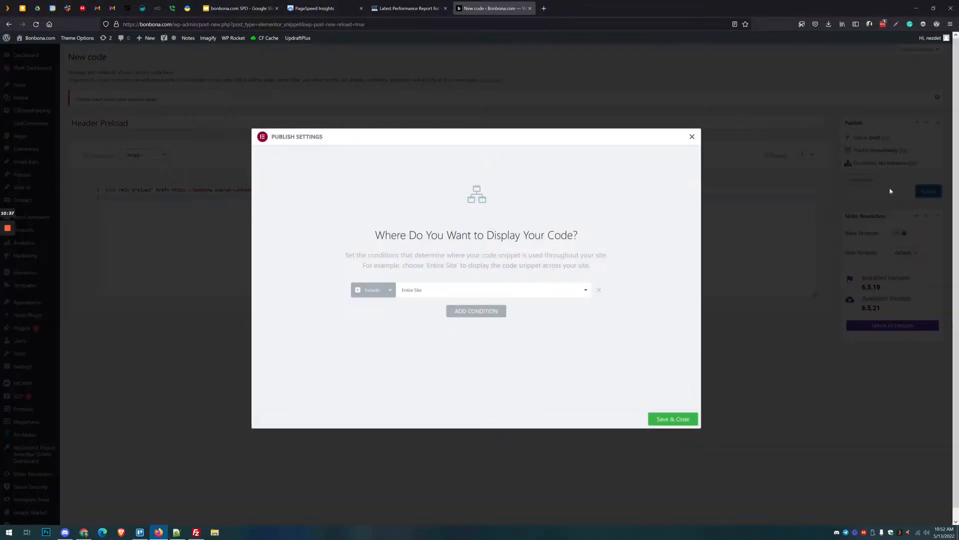
{"action": "left_click", "coordinate": [685, 419]}
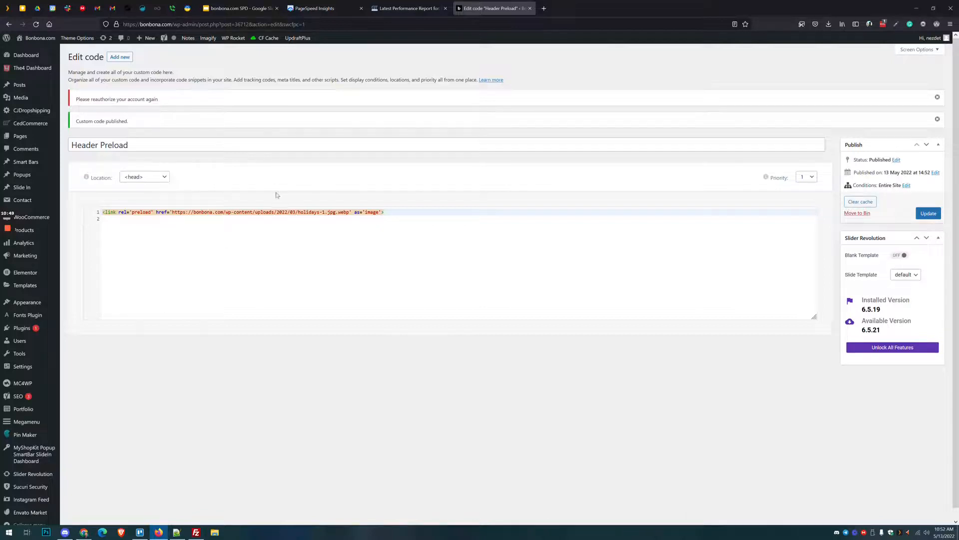
Glance at the PageSpeed Insights desktop report and look over the live bonbona.com home page
{"action": "left_click", "coordinate": [314, 8]}
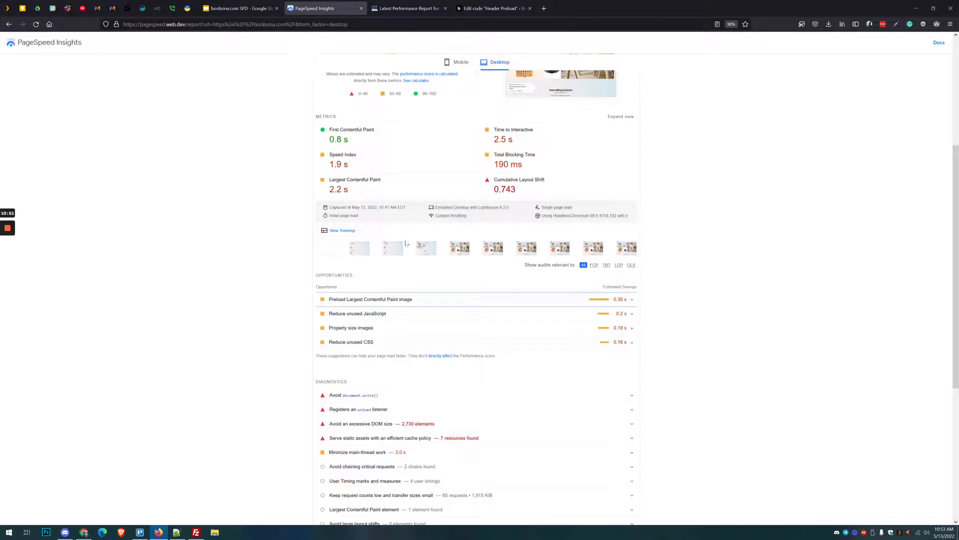
{"action": "left_click", "coordinate": [469, 8]}
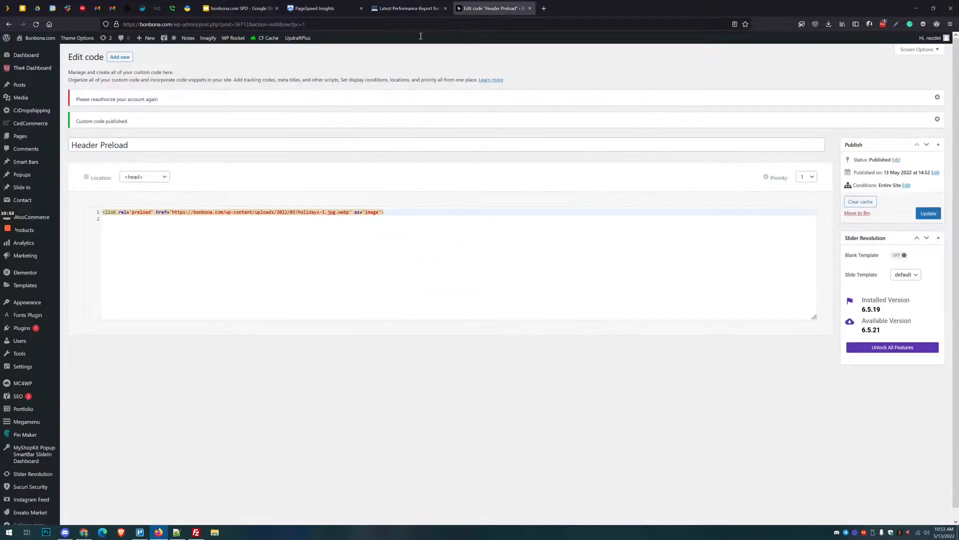
{"action": "left_click", "coordinate": [40, 51]}
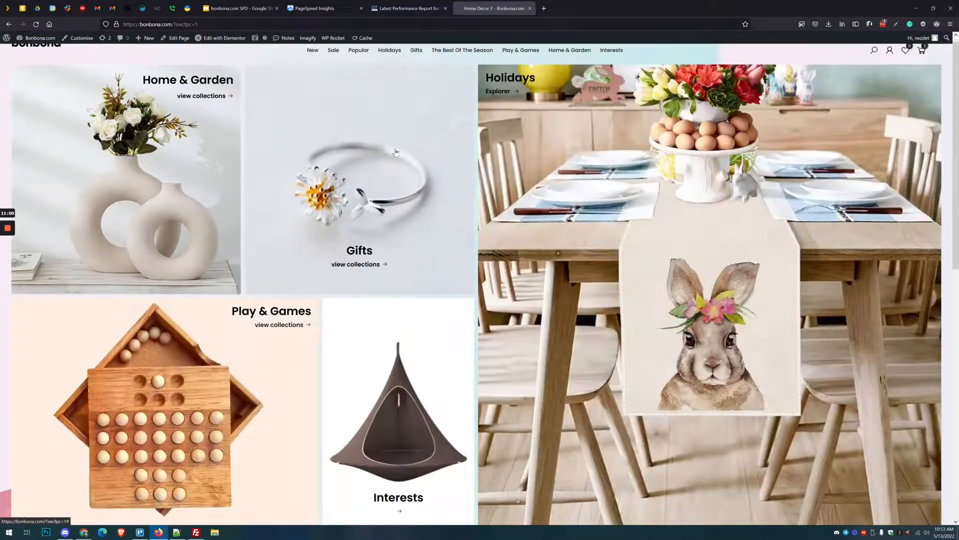
{"action": "scroll", "coordinate": [384, 148], "scroll_direction": "down", "scroll_amount": 10}
{"action": "scroll", "coordinate": [401, 153], "scroll_direction": "up", "scroll_amount": 10}
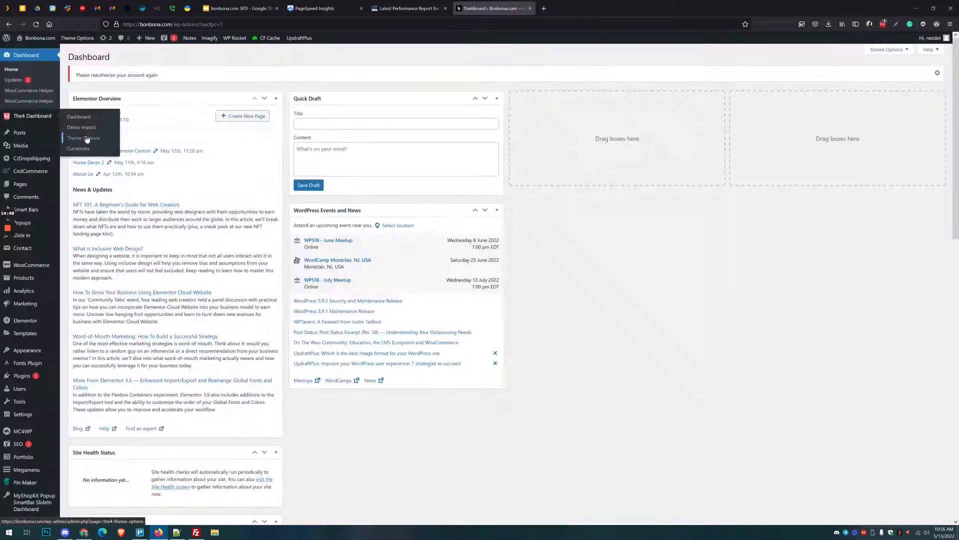
Open the The4 Kalles theme options and look through the header's general and promo banner settings
{"action": "left_click", "coordinate": [87, 138]}
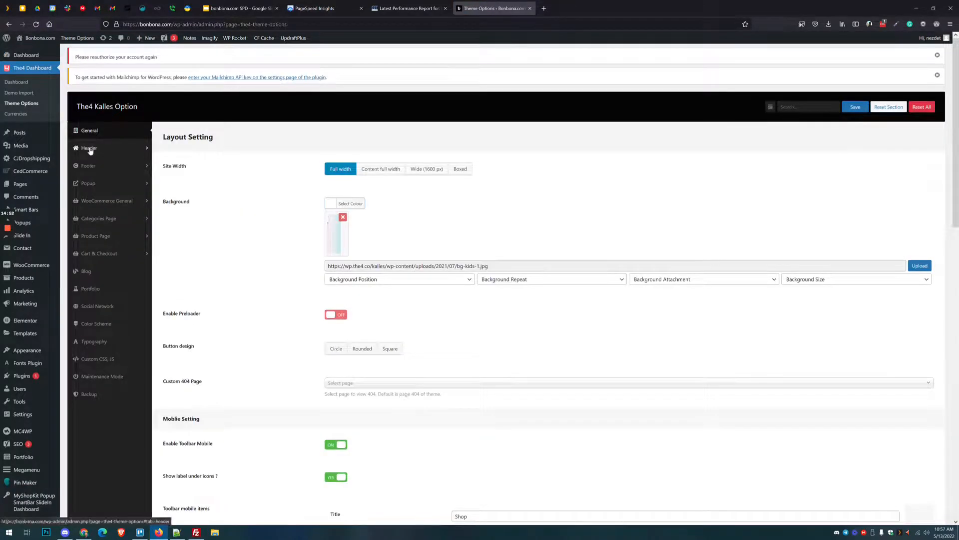
{"action": "left_click", "coordinate": [90, 150]}
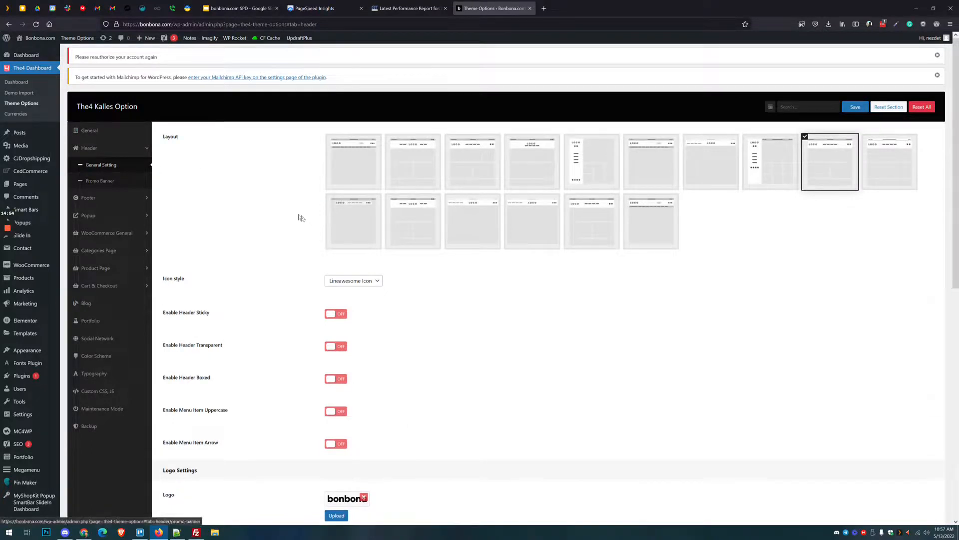
{"action": "scroll", "coordinate": [244, 192], "scroll_direction": "down", "scroll_amount": 10}
{"action": "scroll", "coordinate": [246, 190], "scroll_direction": "up", "scroll_amount": 12}
{"action": "left_click", "coordinate": [119, 182]}
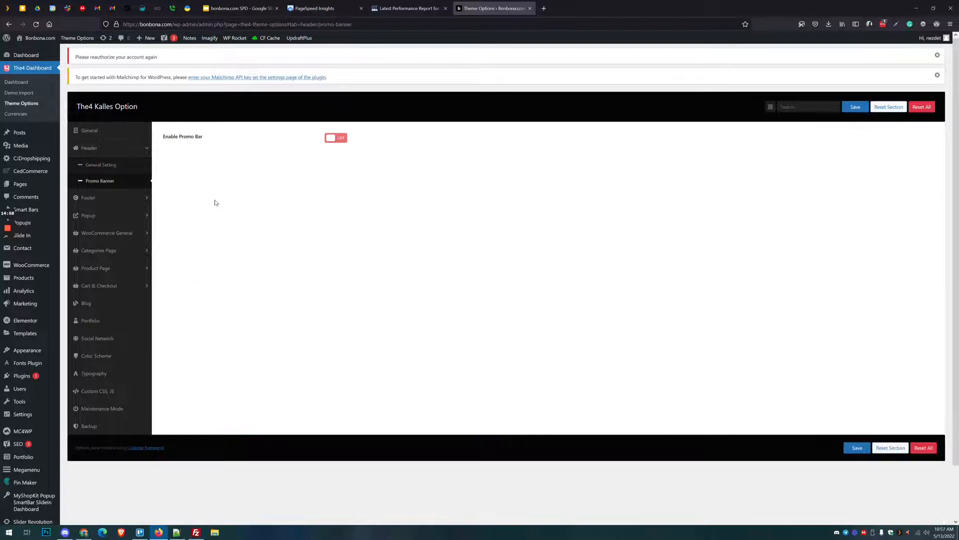
Replace the externally hosted layout background with bg-kids-1.jpg uploaded from the Downloads folder and save the theme options
{"action": "left_click", "coordinate": [106, 133]}
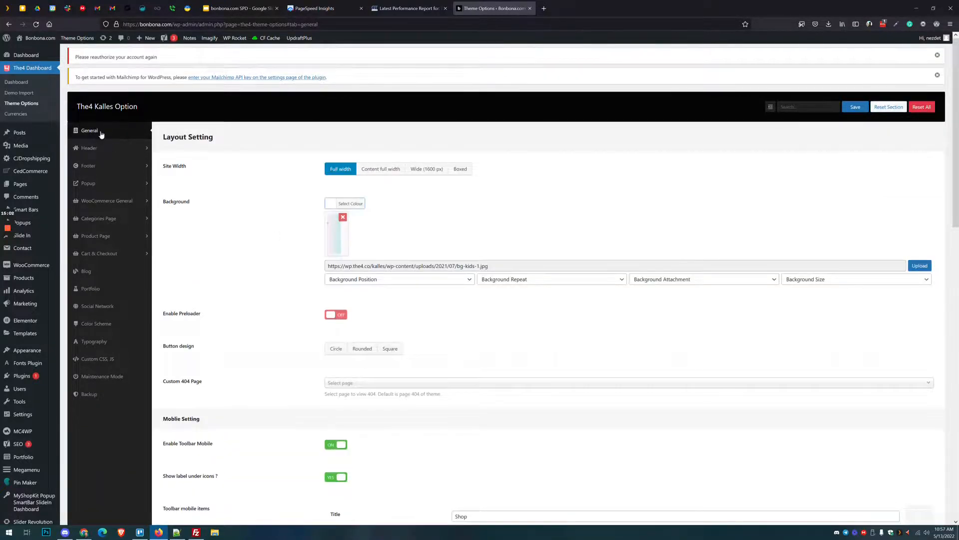
{"action": "left_click_drag", "start_coordinate": [337, 266], "coordinate": [571, 254]}
{"action": "left_click", "coordinate": [476, 259]}
{"action": "left_click", "coordinate": [919, 265]}
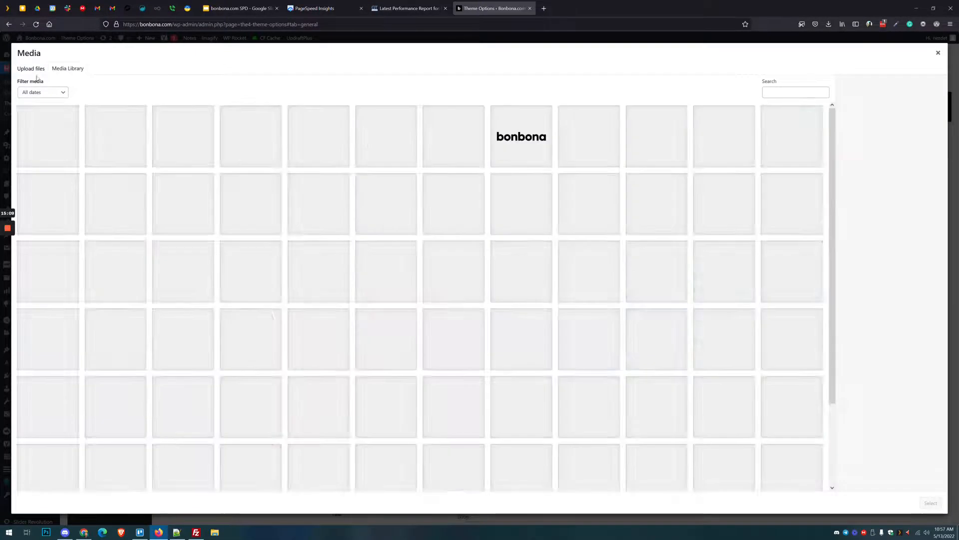
{"action": "left_click", "coordinate": [33, 70]}
{"action": "left_click", "coordinate": [473, 236]}
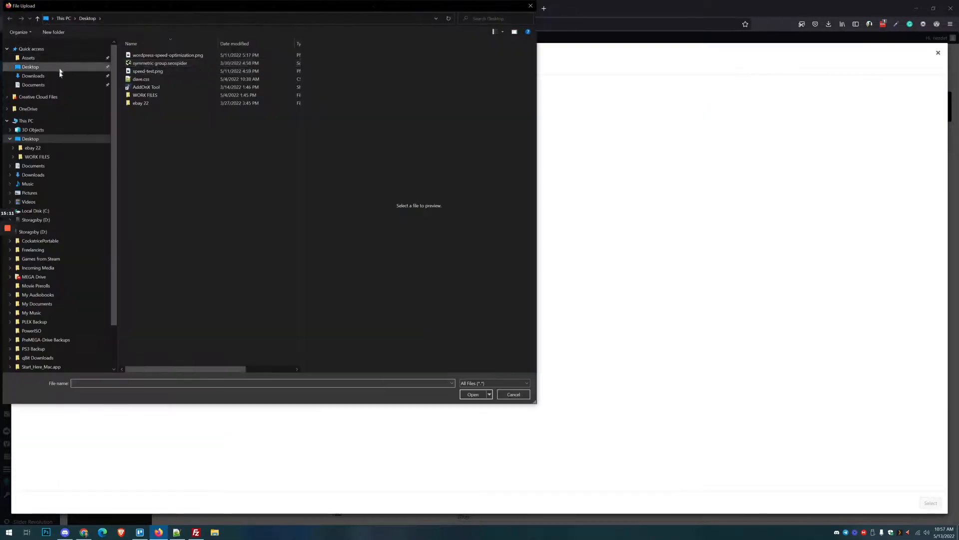
{"action": "left_click", "coordinate": [59, 75]}
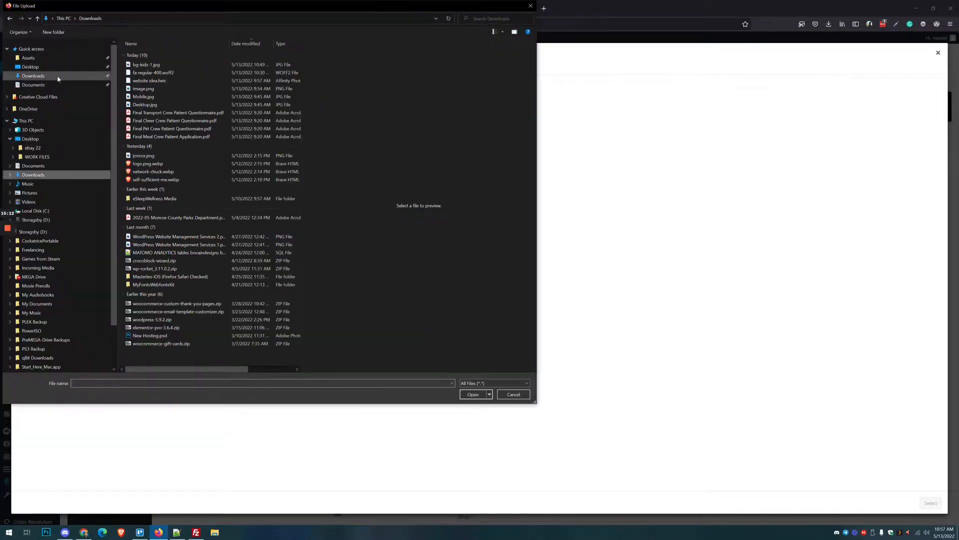
{"action": "double_click", "coordinate": [146, 68]}
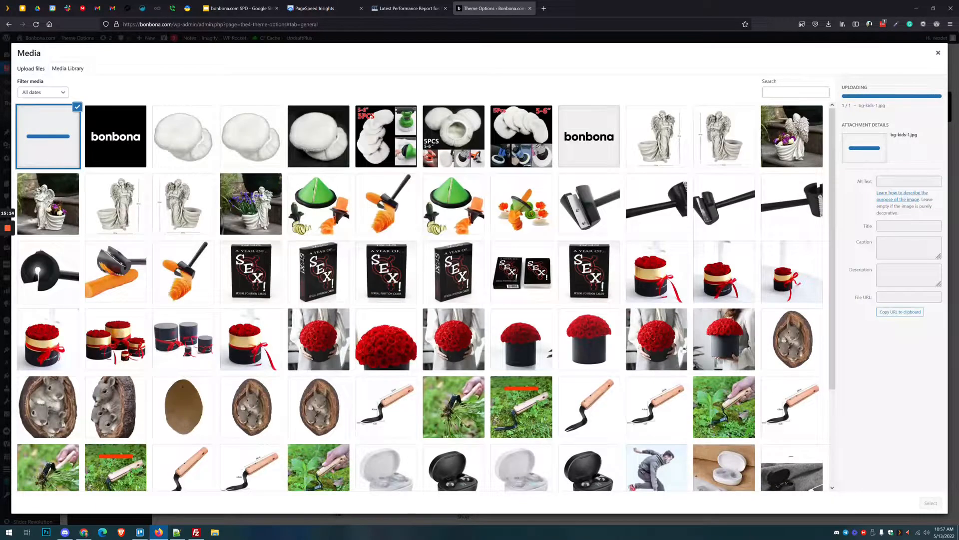
{"action": "left_click", "coordinate": [934, 503]}
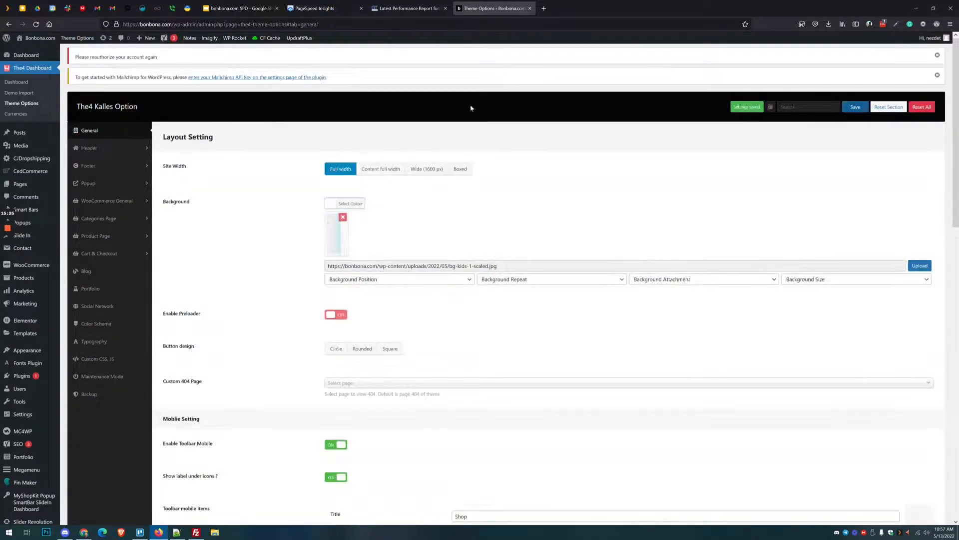
Clear the WP Rocket cache and rerun the GTmetrix test for bonbona.com
{"action": "mouse_move", "coordinate": [228, 45]}
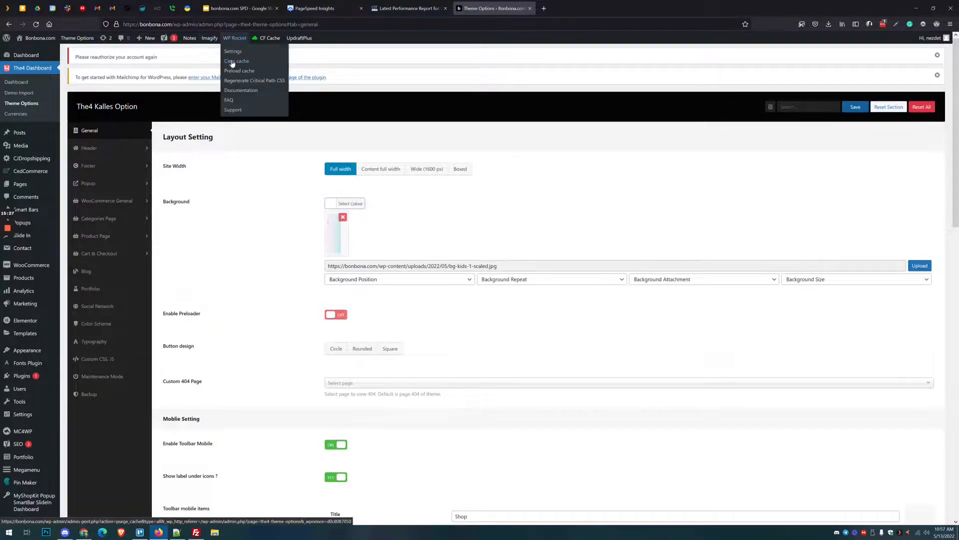
{"action": "left_click", "coordinate": [233, 62]}
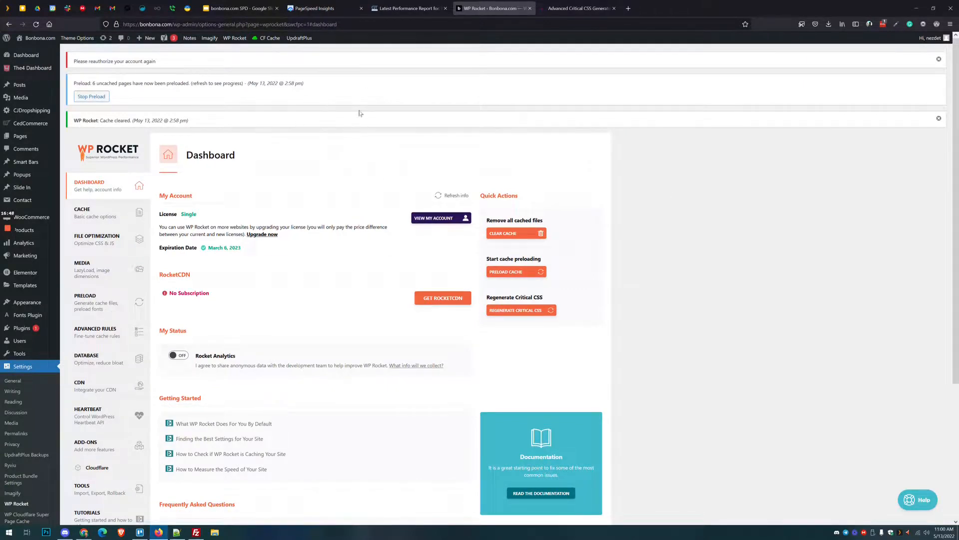
{"action": "left_click", "coordinate": [392, 9]}
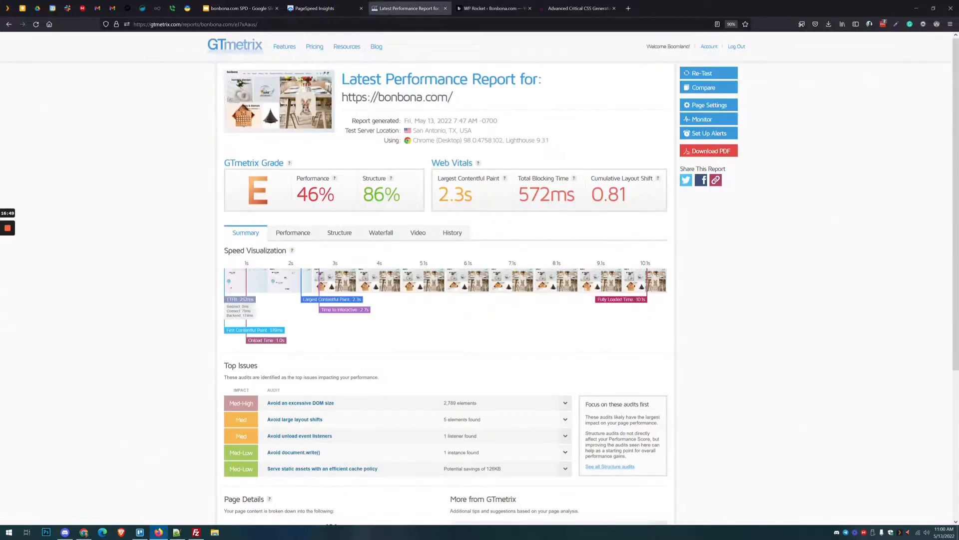
{"action": "left_click", "coordinate": [699, 75]}
{"action": "left_click", "coordinate": [346, 6]}
{"action": "scroll", "coordinate": [471, 72], "scroll_direction": "up", "scroll_amount": 5}
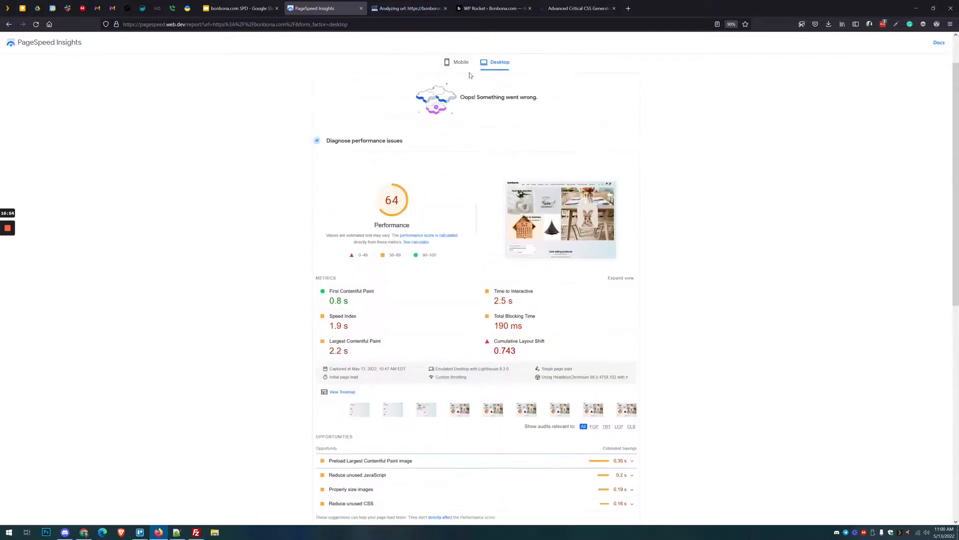
{"action": "left_click", "coordinate": [623, 67]}
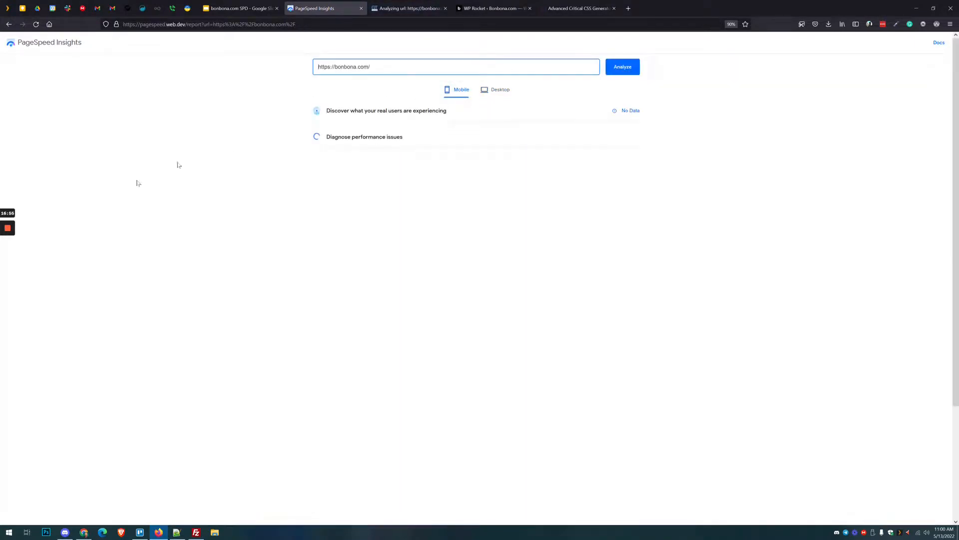
{"action": "left_click", "coordinate": [8, 257]}
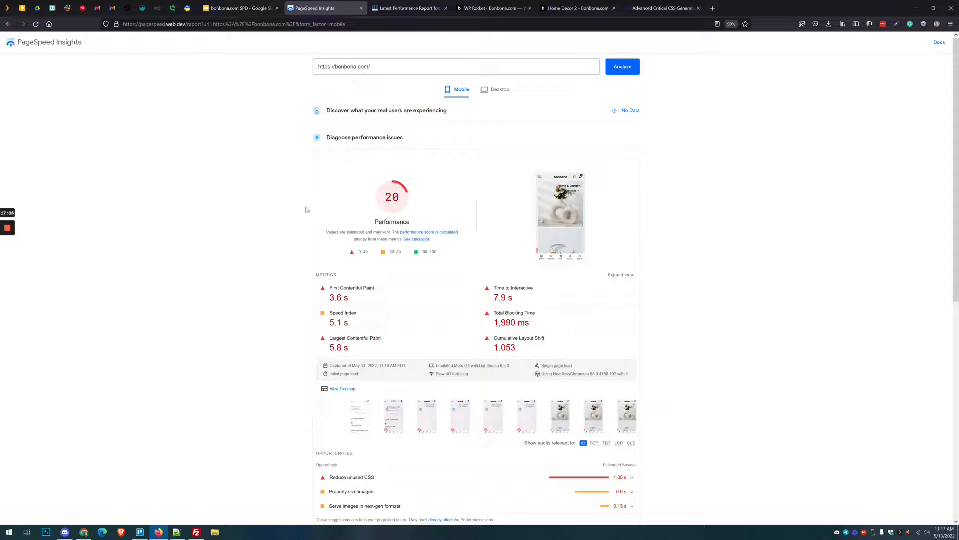
Examine the mobile First Contentful Paint and Largest Contentful Paint values, then switch the report to the desktop results
{"action": "scroll", "coordinate": [450, 215], "scroll_direction": "down", "scroll_amount": 3}
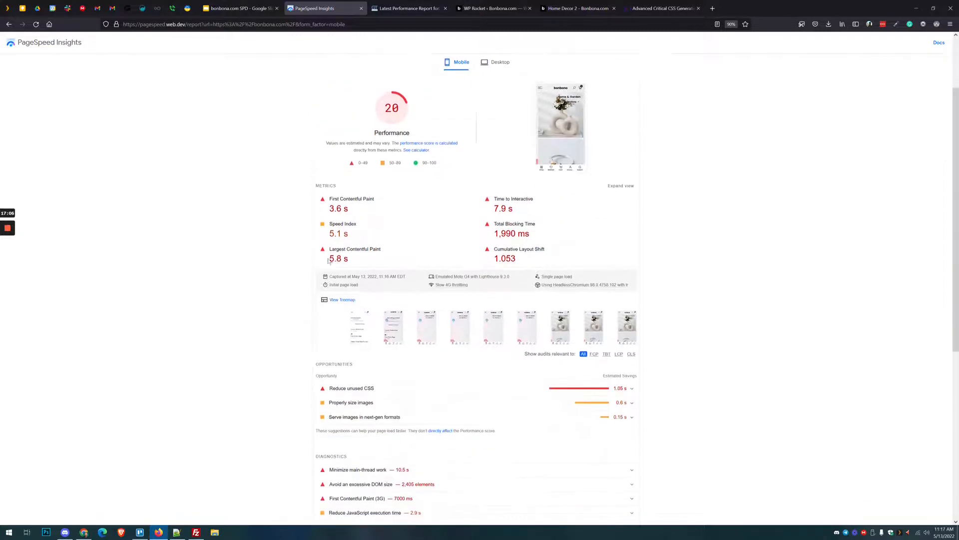
{"action": "mouse_move", "coordinate": [325, 204]}
{"action": "left_mouse_down"}
{"action": "mouse_move", "coordinate": [349, 209]}
{"action": "mouse_move", "coordinate": [329, 209]}
{"action": "left_mouse_up"}
{"action": "left_click", "coordinate": [338, 210]}
{"action": "left_click", "coordinate": [348, 208]}
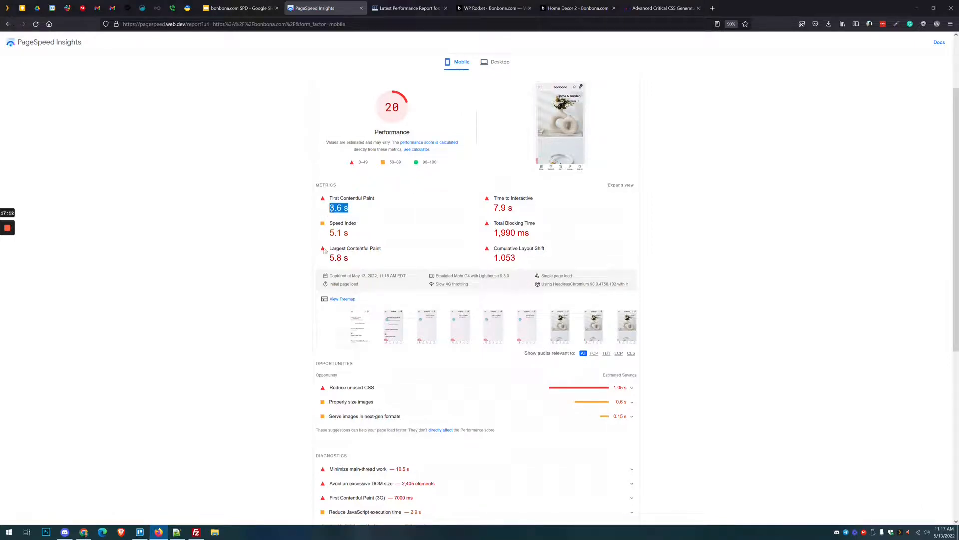
{"action": "mouse_move", "coordinate": [329, 259]}
{"action": "left_mouse_down"}
{"action": "mouse_move", "coordinate": [370, 250]}
{"action": "mouse_move", "coordinate": [349, 259]}
{"action": "left_mouse_up"}
{"action": "scroll", "coordinate": [340, 242], "scroll_direction": "up", "scroll_amount": 3}
{"action": "left_click", "coordinate": [494, 89]}
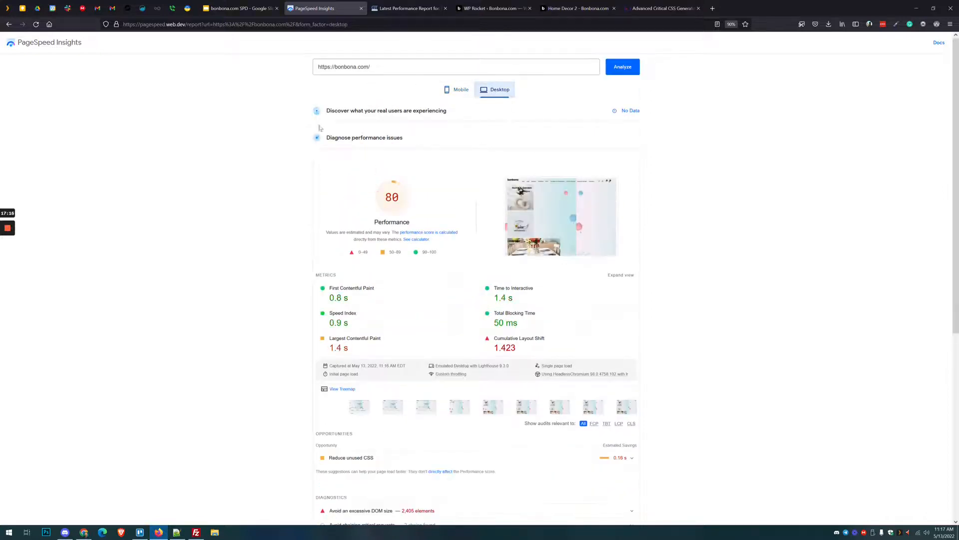
Examine the desktop PageSpeed metrics for bonbona.com, especially Largest Contentful Paint, Cumulative Layout Shift and the unused CSS opportunity
{"action": "scroll", "coordinate": [402, 235], "scroll_direction": "down", "scroll_amount": 1}
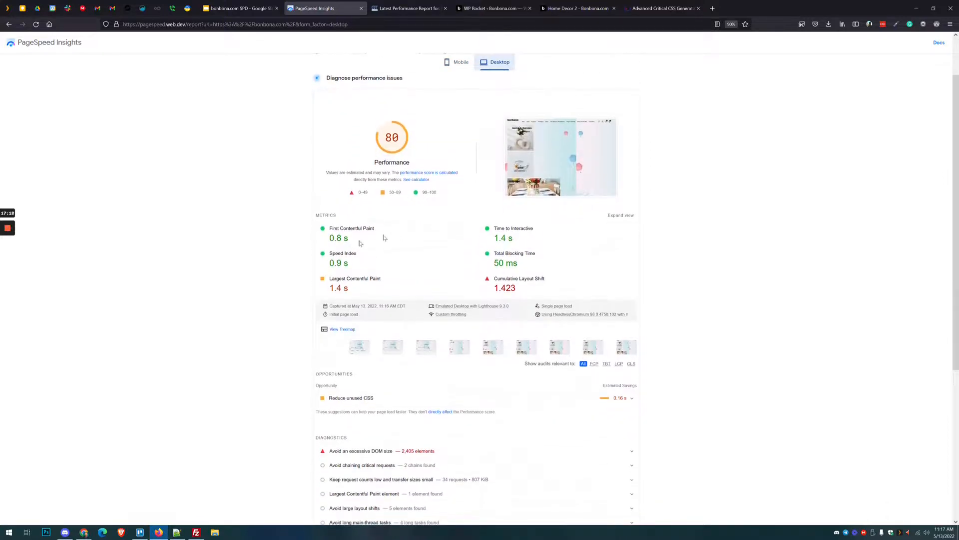
{"action": "left_click_drag", "start_coordinate": [519, 289], "coordinate": [493, 287]}
{"action": "left_click", "coordinate": [483, 282]}
{"action": "left_click", "coordinate": [355, 397]}
{"action": "left_click", "coordinate": [373, 399]}
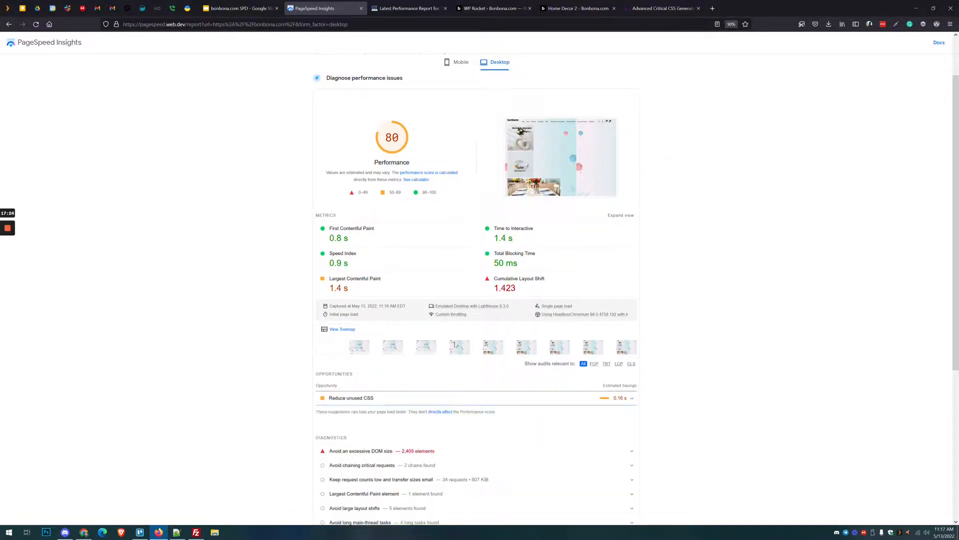
{"action": "mouse_move", "coordinate": [520, 291]}
{"action": "left_mouse_down"}
{"action": "mouse_move", "coordinate": [487, 283]}
{"action": "mouse_move", "coordinate": [513, 288]}
{"action": "left_mouse_up"}
{"action": "left_click_drag", "start_coordinate": [359, 289], "coordinate": [323, 288]}
{"action": "left_click", "coordinate": [331, 286]}
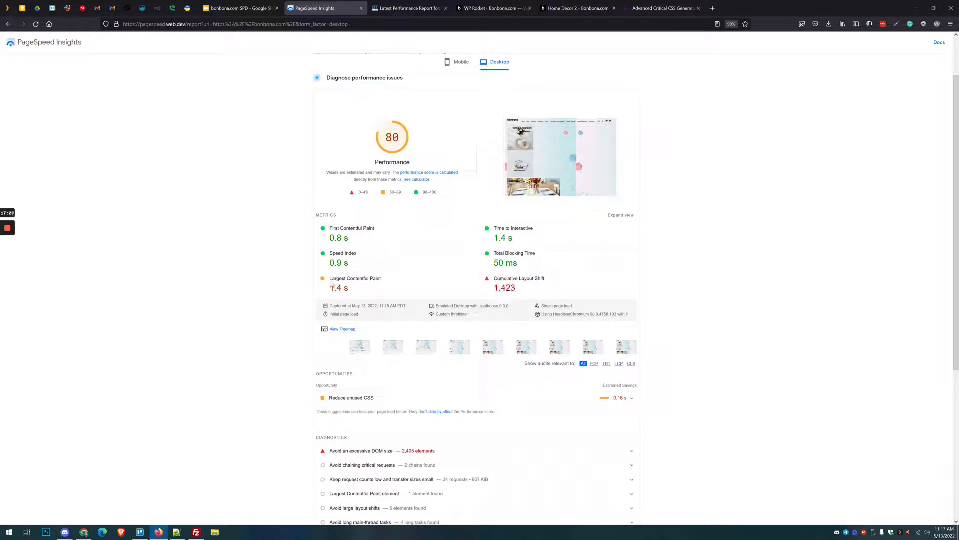
Compare the GTmetrix report's performance metrics with the before-optimization results on the GTmetrix - Overview slide of the bonbona.com SPD presentation
{"action": "left_click", "coordinate": [407, 8]}
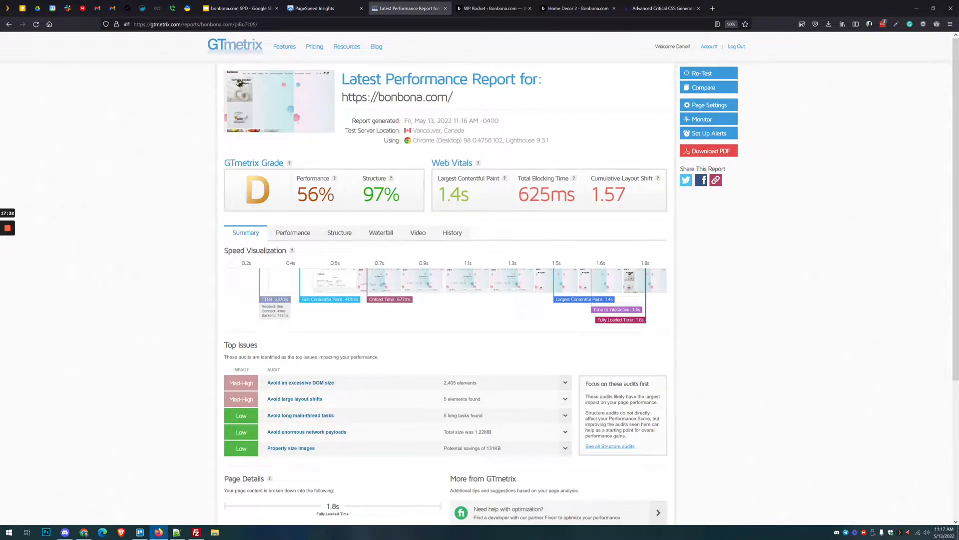
{"action": "left_click", "coordinate": [294, 233]}
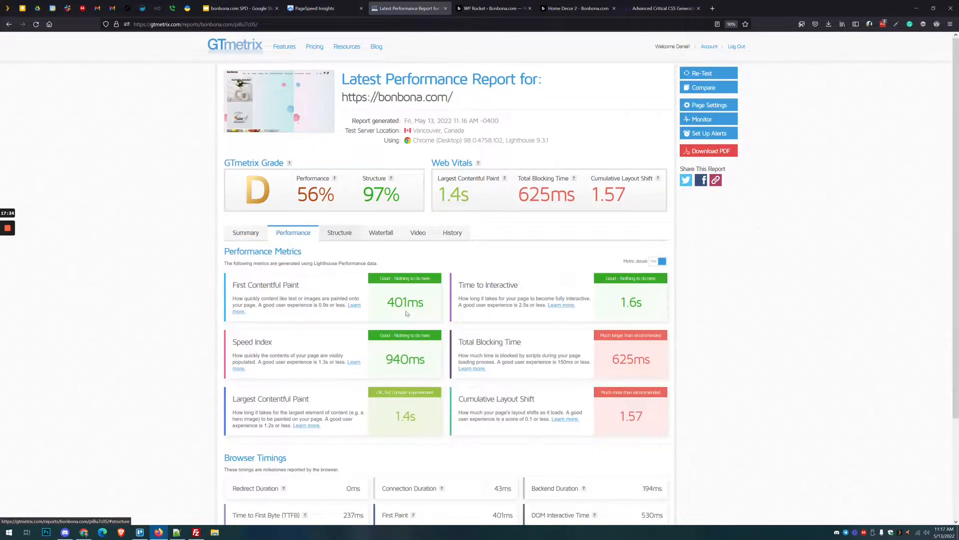
{"action": "left_click", "coordinate": [240, 9]}
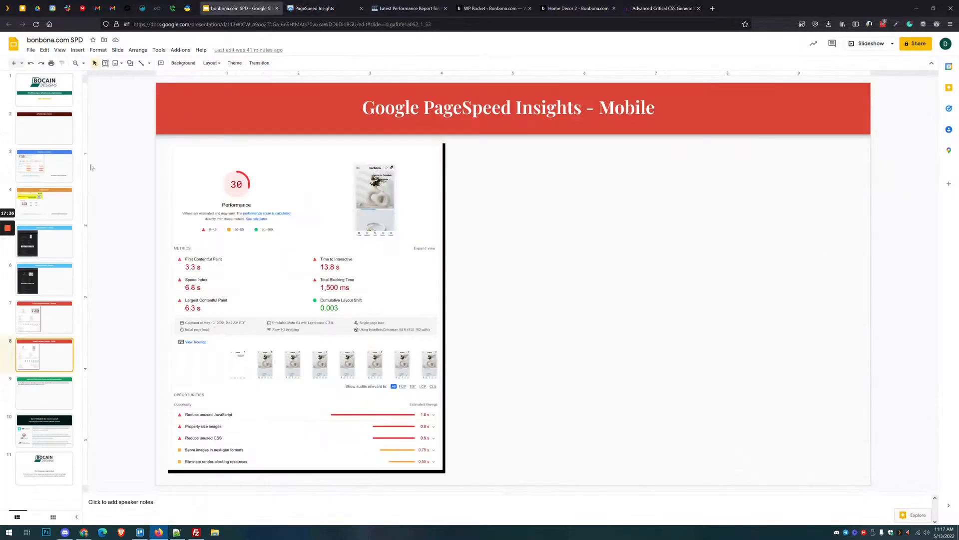
{"action": "left_click", "coordinate": [65, 169]}
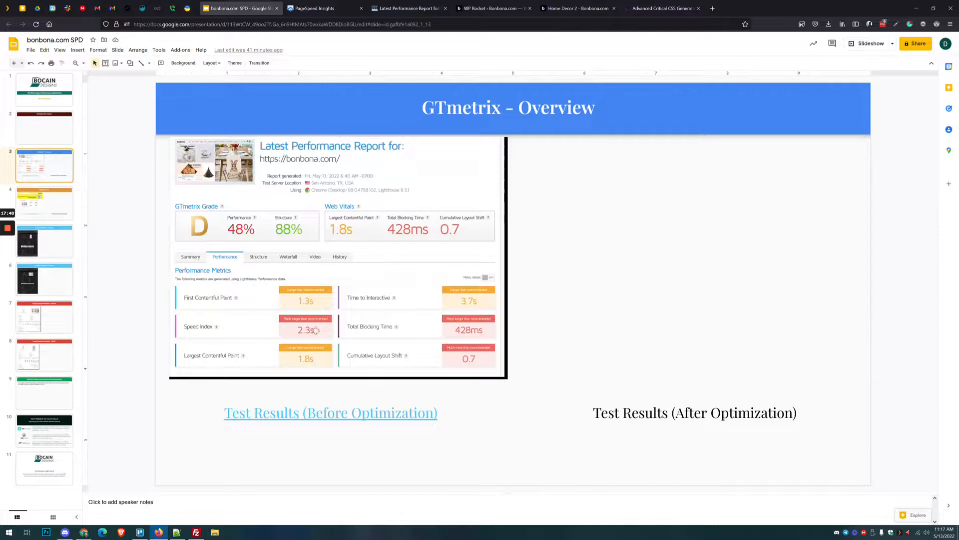
{"action": "left_click", "coordinate": [330, 5]}
{"action": "left_click", "coordinate": [392, 5]}
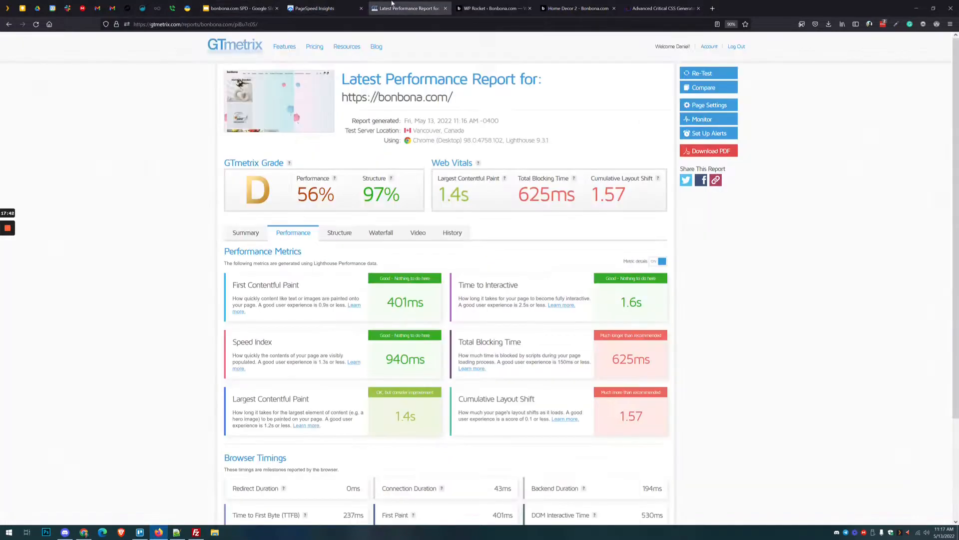
Examine First Contentful Paint, Time to Interactive, Largest Contentful Paint and Cumulative Layout Shift in the GTmetrix performance metrics
{"action": "scroll", "coordinate": [370, 183], "scroll_direction": "down", "scroll_amount": 3}
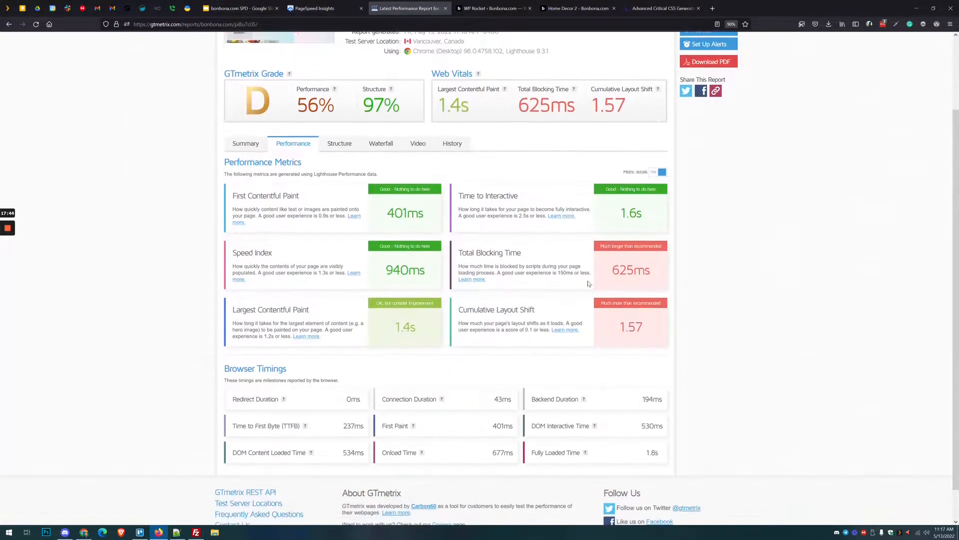
{"action": "double_click", "coordinate": [392, 214]}
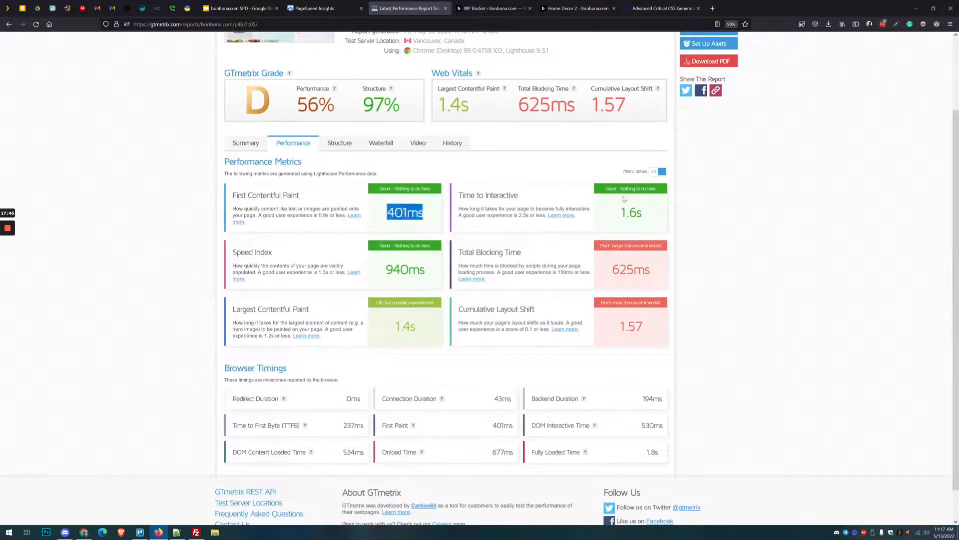
{"action": "double_click", "coordinate": [631, 212]}
{"action": "double_click", "coordinate": [404, 325]}
{"action": "left_click", "coordinate": [417, 262]}
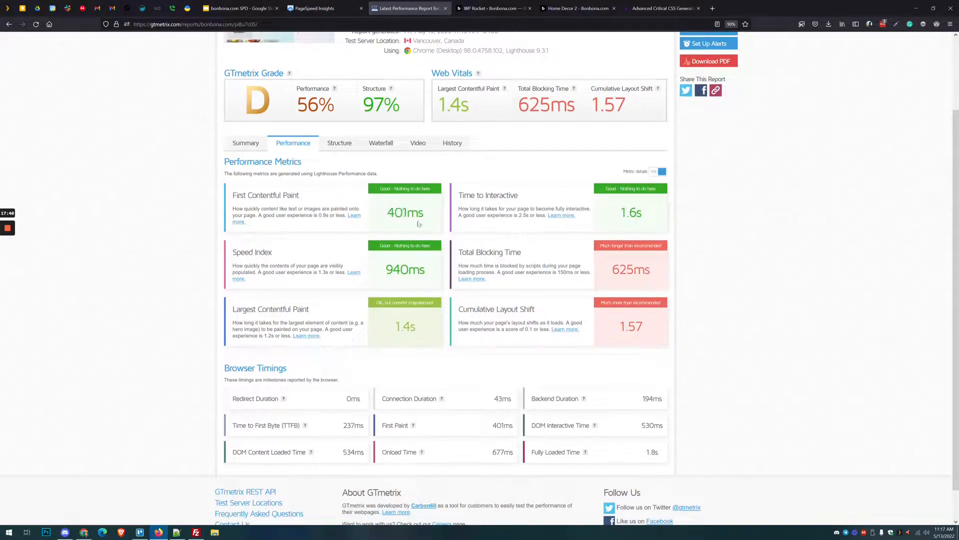
{"action": "scroll", "coordinate": [416, 261], "scroll_direction": "up", "scroll_amount": 3}
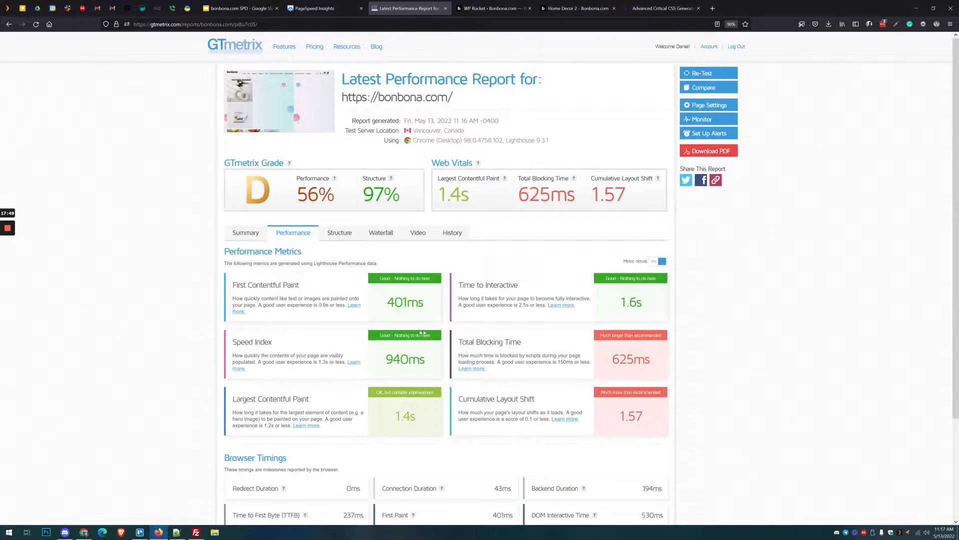
{"action": "left_click_drag", "start_coordinate": [618, 416], "coordinate": [657, 414]}
Review the GTmetrix structure audits and read through the request waterfall chart for bonbona.com
{"action": "left_click", "coordinate": [340, 233]}
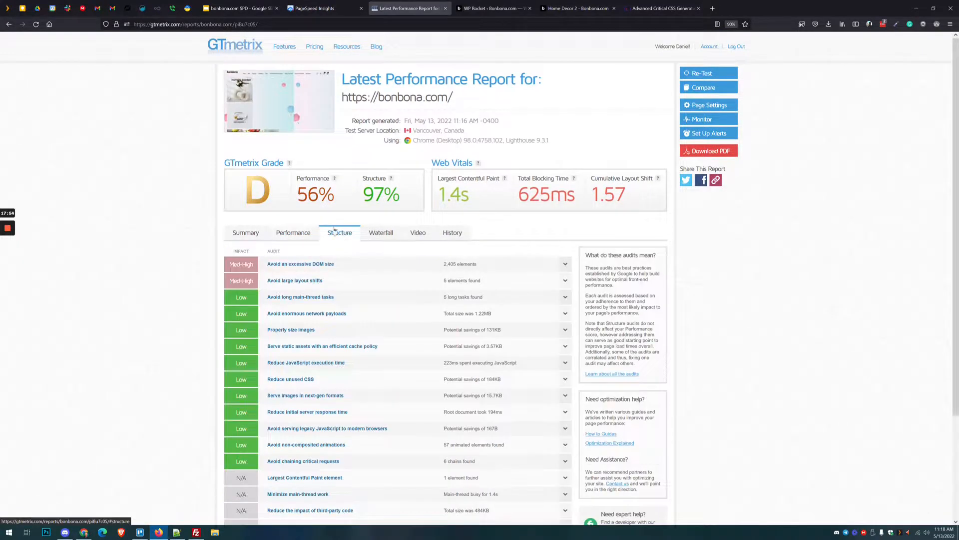
{"action": "left_click", "coordinate": [381, 232]}
{"action": "scroll", "coordinate": [340, 270], "scroll_direction": "down", "scroll_amount": 2}
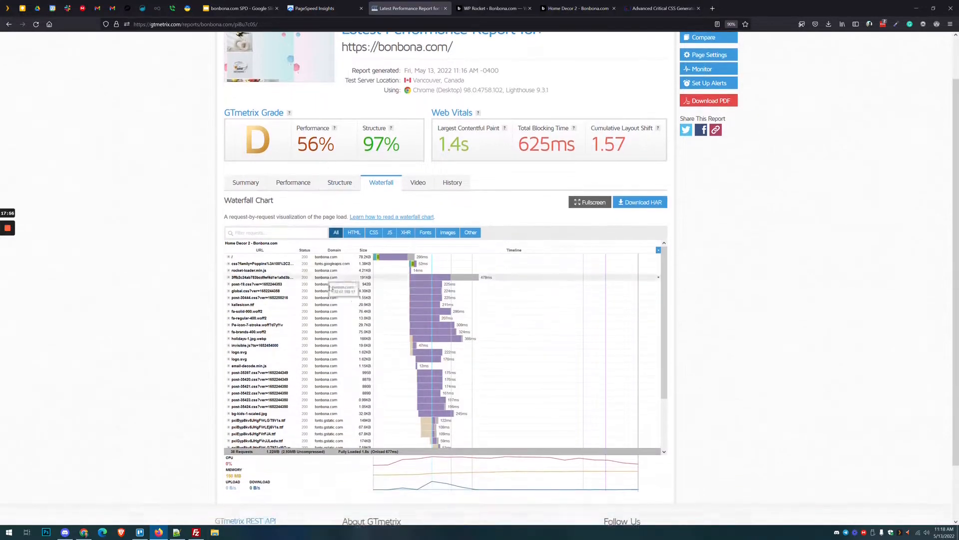
{"action": "scroll", "coordinate": [329, 276], "scroll_direction": "down", "scroll_amount": 5}
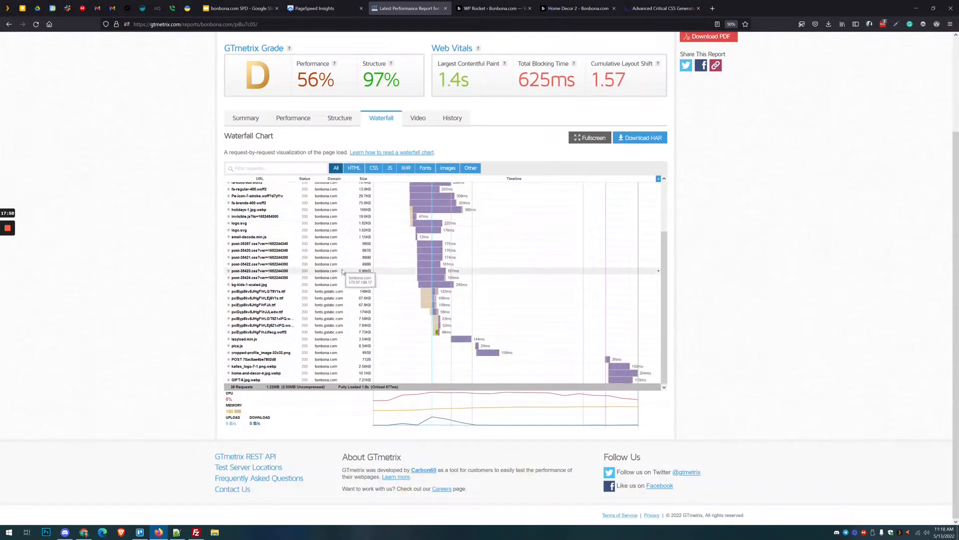
{"action": "scroll", "coordinate": [343, 271], "scroll_direction": "up", "scroll_amount": 3}
{"action": "scroll", "coordinate": [338, 265], "scroll_direction": "up", "scroll_amount": 5}
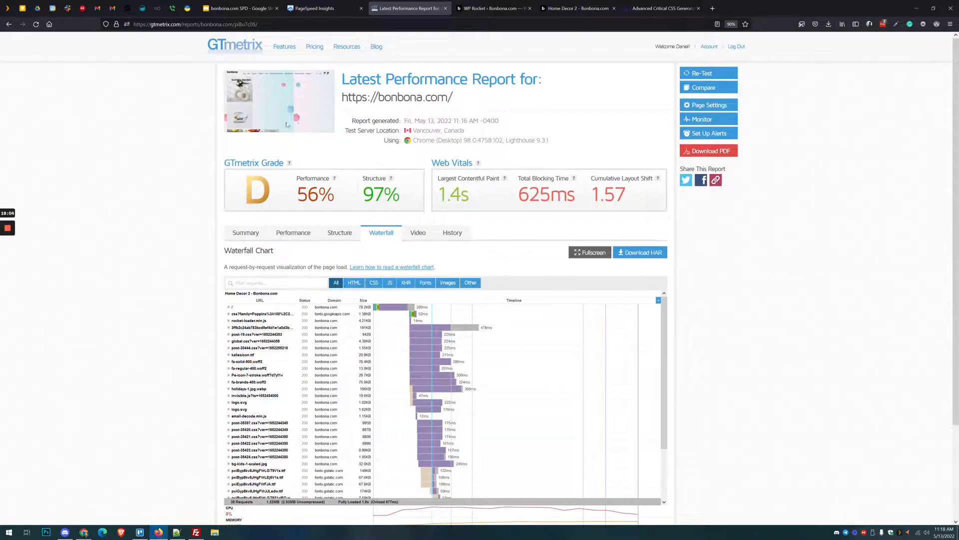
Open the bonbona.com home page from the GTmetrix report and review the Delay JavaScript execution description in WP Rocket's file optimization settings
{"action": "left_click", "coordinate": [370, 98]}
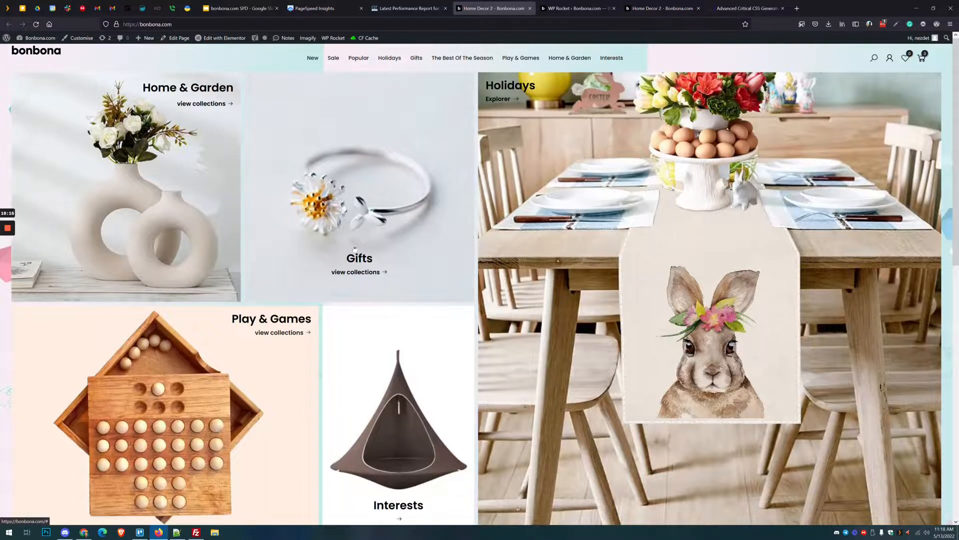
{"action": "left_click", "coordinate": [580, 3]}
{"action": "scroll", "coordinate": [583, 289], "scroll_direction": "down", "scroll_amount": 10}
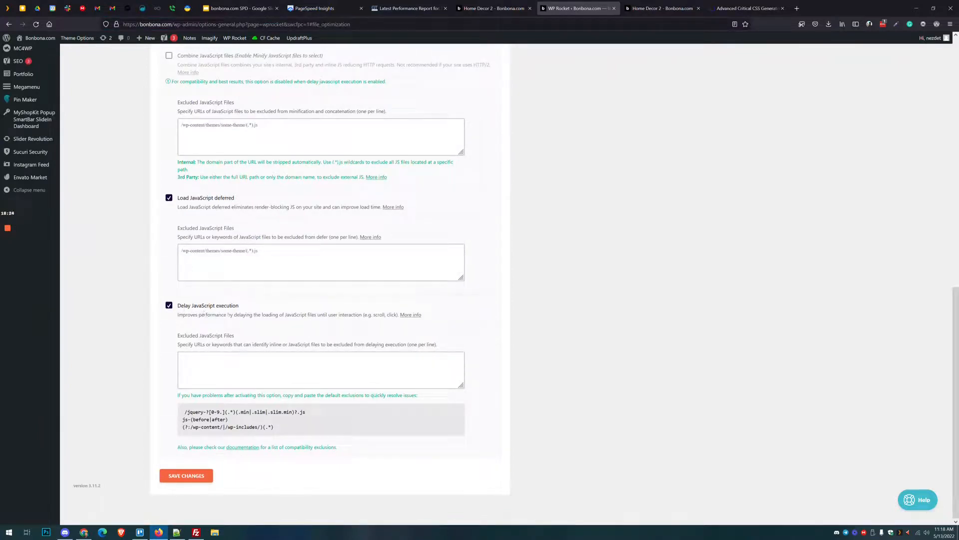
{"action": "left_click_drag", "start_coordinate": [178, 315], "coordinate": [446, 318]}
{"action": "left_click", "coordinate": [445, 318]}
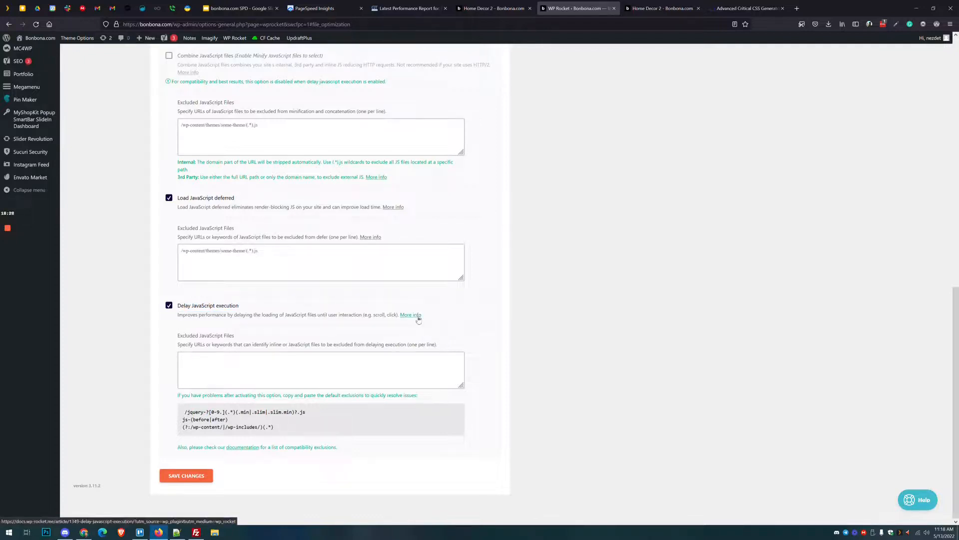
{"action": "triple_click", "coordinate": [394, 315]}
{"action": "left_click", "coordinate": [394, 315]}
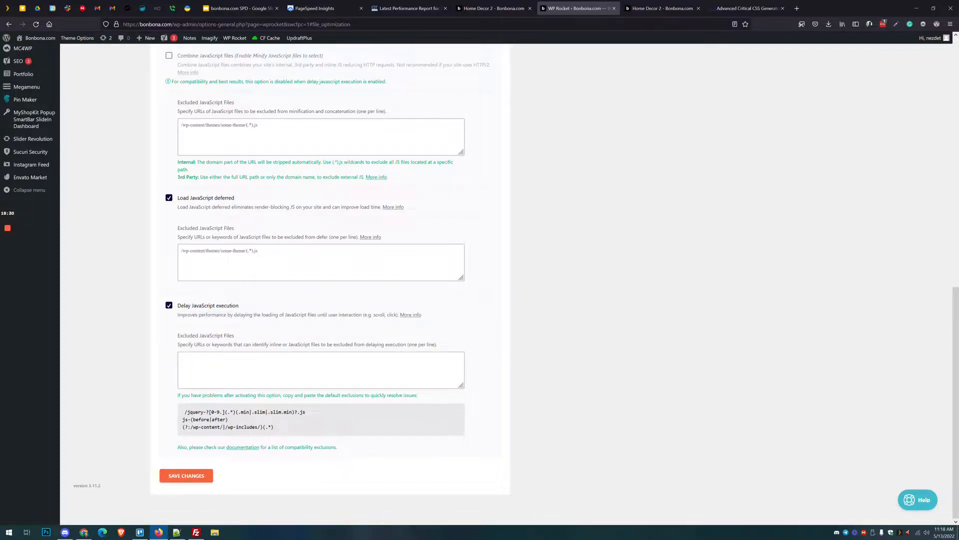
Inspect the Holidays banner image on the bonbona.com home page and select its parent Elementor banner widget in the markup
{"action": "left_click", "coordinate": [407, 8]}
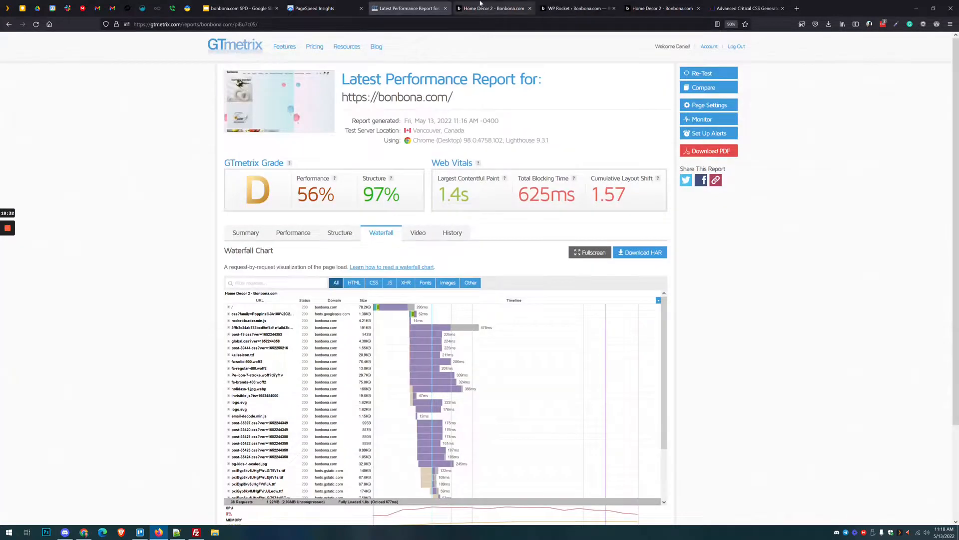
{"action": "left_click", "coordinate": [494, 8]}
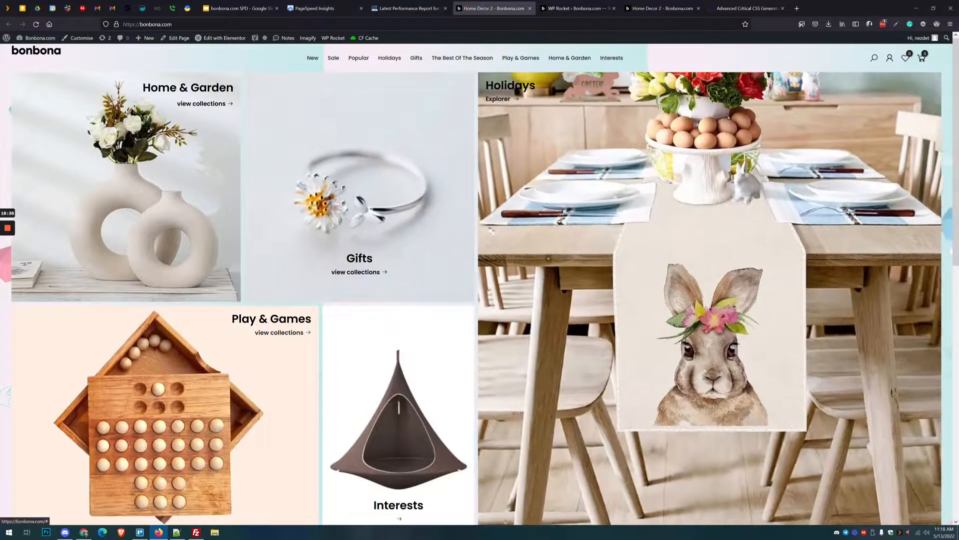
{"action": "right_click", "coordinate": [488, 226]}
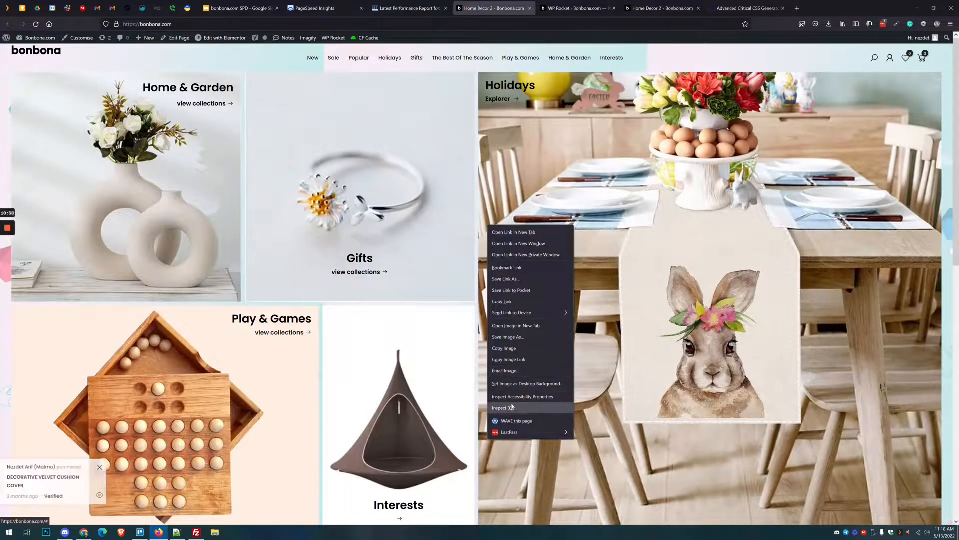
{"action": "left_click", "coordinate": [503, 408]}
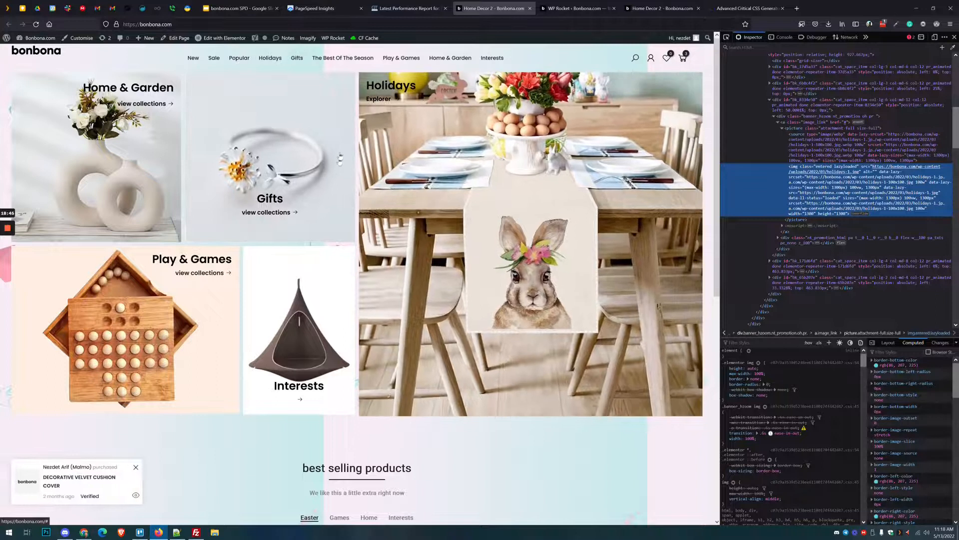
{"action": "scroll", "coordinate": [797, 128], "scroll_direction": "up", "scroll_amount": 4}
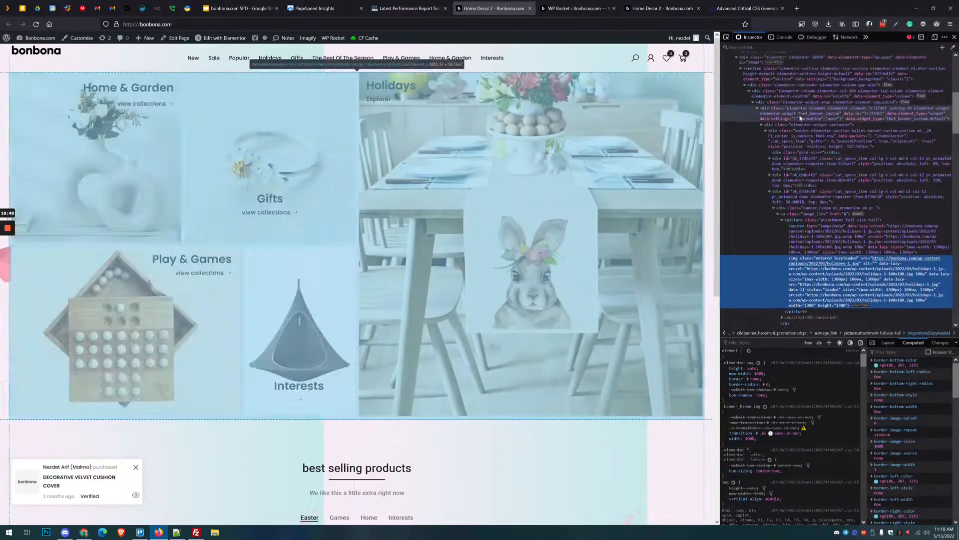
{"action": "left_click", "coordinate": [803, 120]}
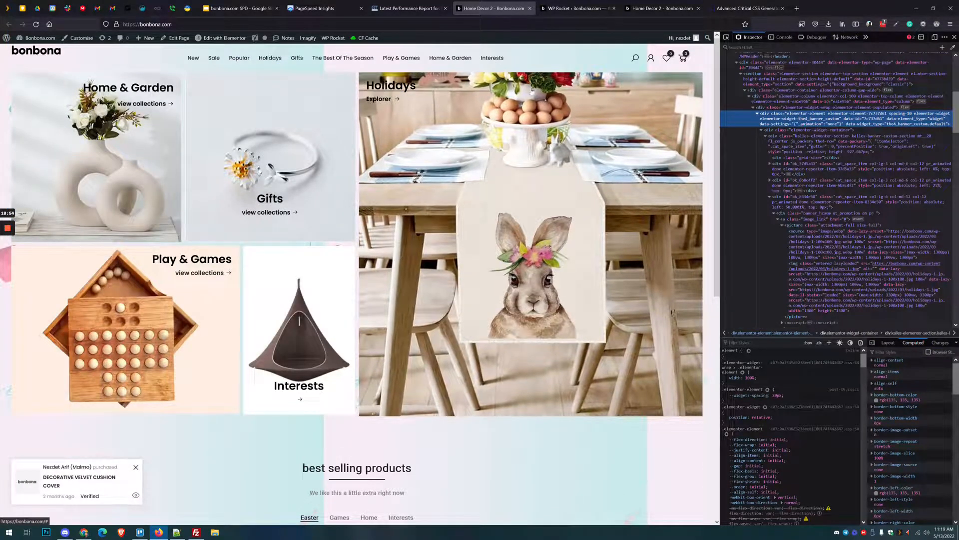
Open WP Rocket's documentation on delay JavaScript compatibility exclusions and copy the Elementor Pro exclusion list for elements, galleries and animations
{"action": "left_click", "coordinate": [409, 9]}
{"action": "left_click", "coordinate": [592, 8]}
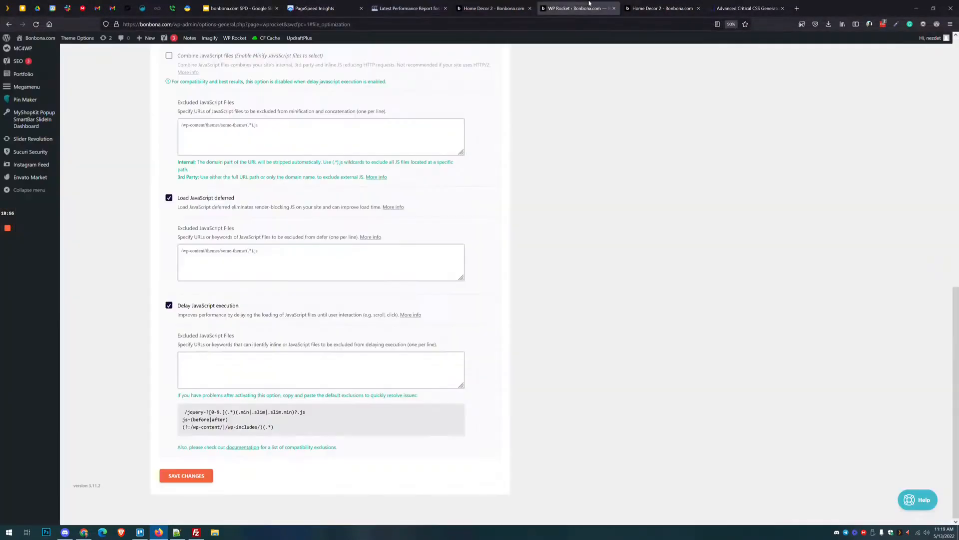
{"action": "left_click", "coordinate": [242, 447]}
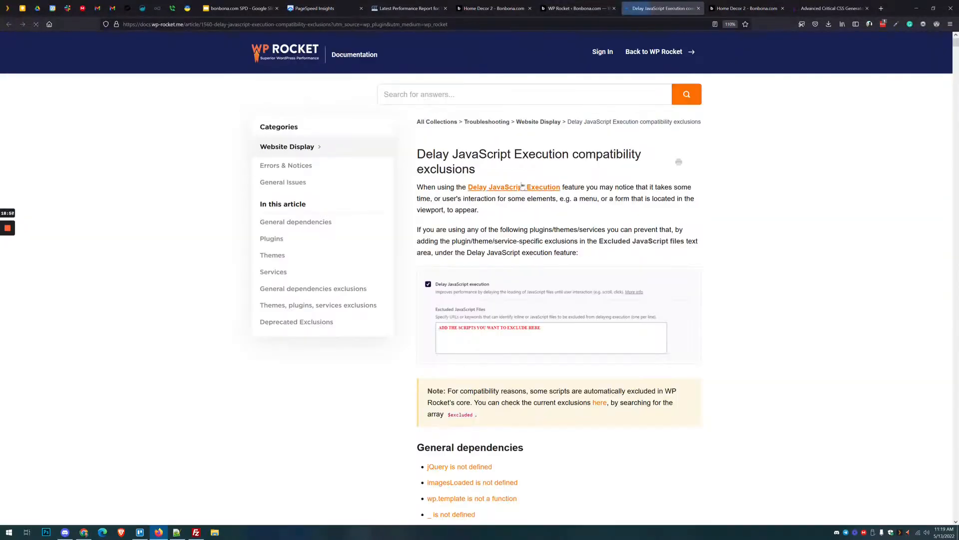
{"action": "left_click", "coordinate": [265, 238]}
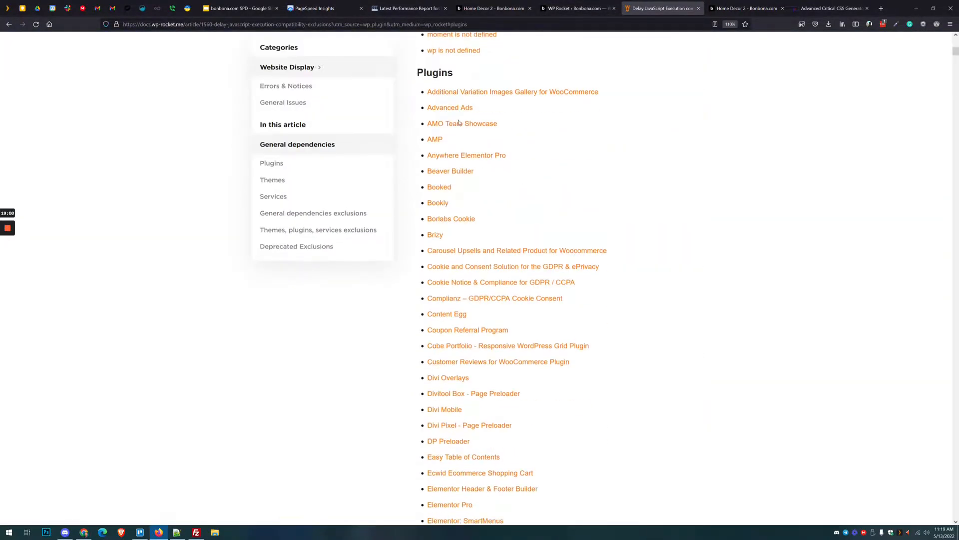
{"action": "scroll", "coordinate": [444, 350], "scroll_direction": "down", "scroll_amount": 4}
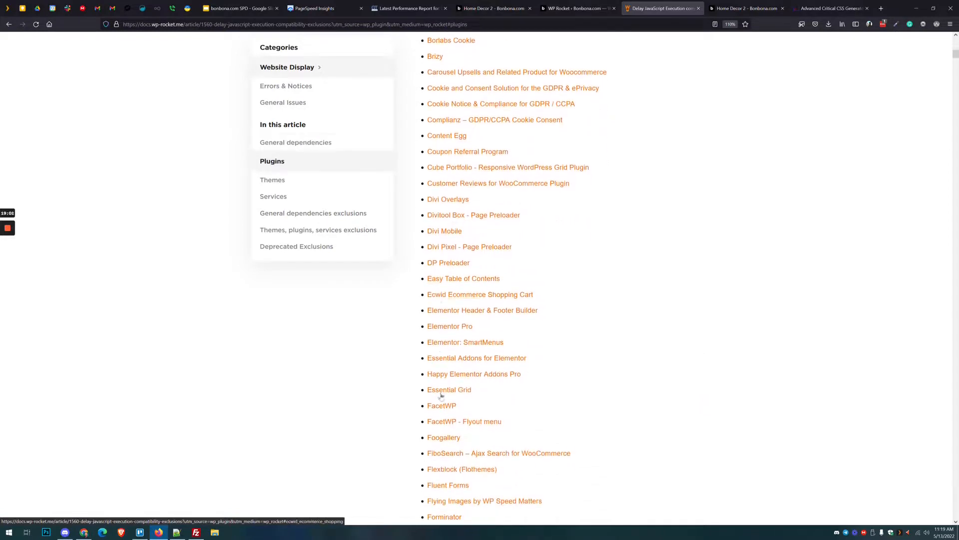
{"action": "scroll", "coordinate": [444, 380], "scroll_direction": "down", "scroll_amount": 4}
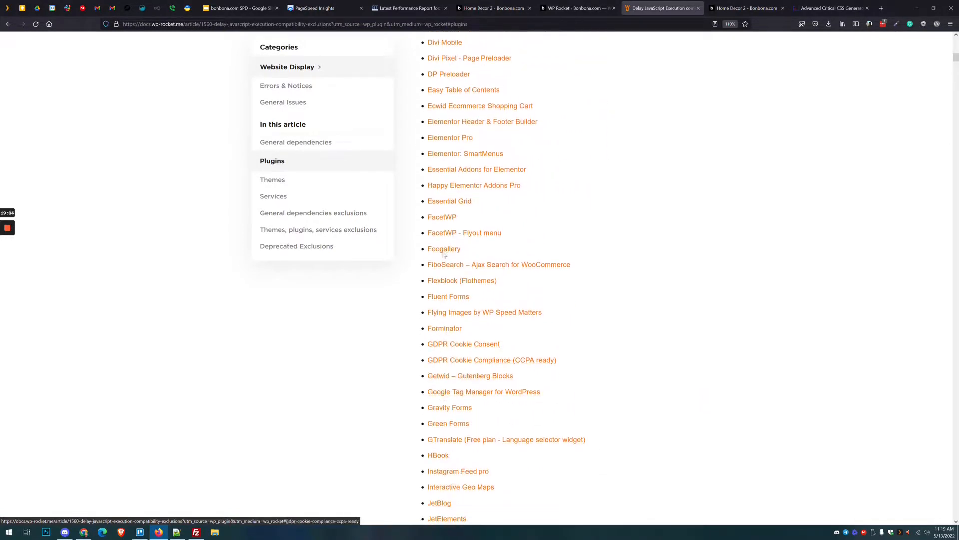
{"action": "left_click", "coordinate": [450, 139]}
{"action": "left_click_drag", "start_coordinate": [451, 85], "coordinate": [527, 142]}
Paste the copied Elementor Pro exclusions into the excluded JavaScript files of WP Rocket's Delay JavaScript execution option
{"action": "left_click", "coordinate": [575, 8]}
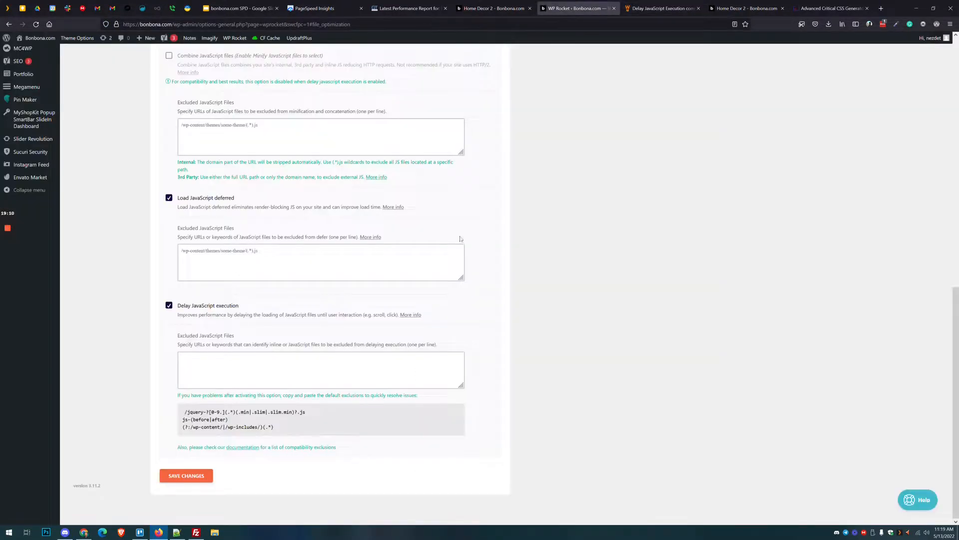
{"action": "left_click", "coordinate": [339, 370]}
{"action": "key", "text": "ctrl+v"}
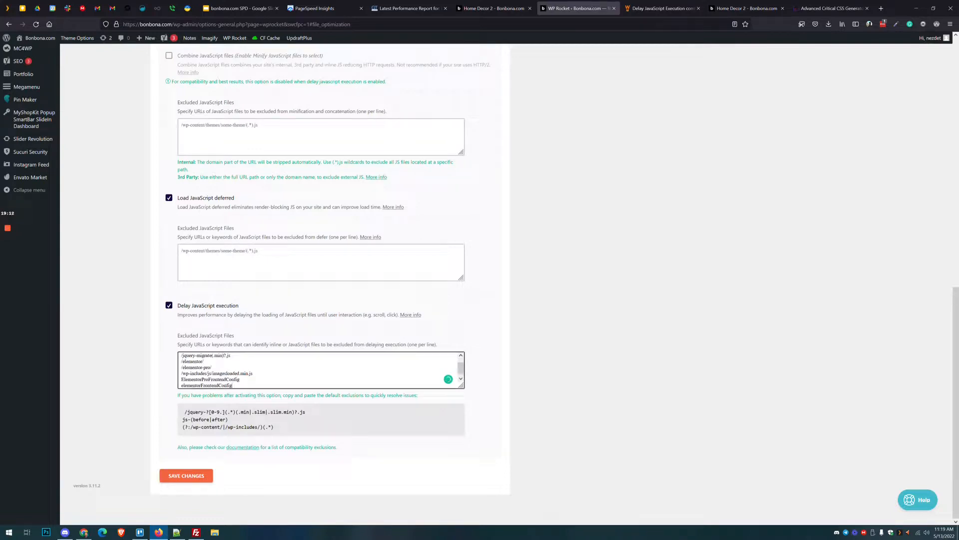
{"action": "left_click", "coordinate": [659, 8]}
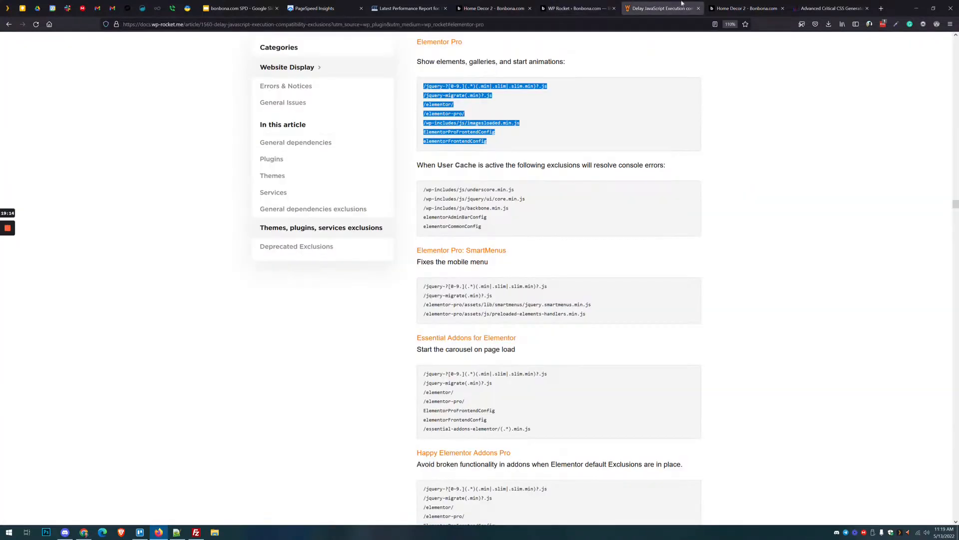
{"action": "left_click", "coordinate": [831, 8]}
{"action": "left_click", "coordinate": [747, 8]}
{"action": "left_click", "coordinate": [595, 8]}
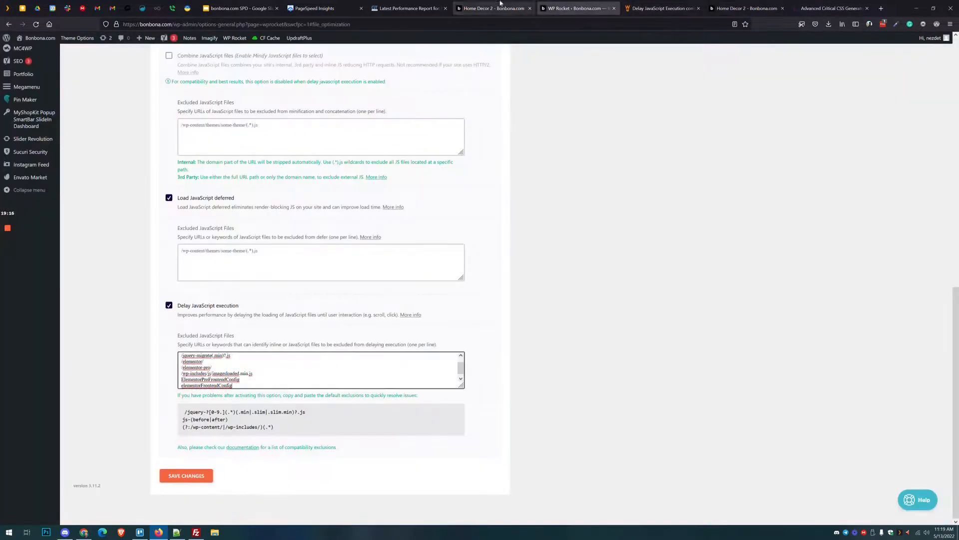
Select the kalles-banner-custom-section element in the home page markup, and save the pasted Elementor exclusions in WP Rocket
{"action": "left_click", "coordinate": [495, 8]}
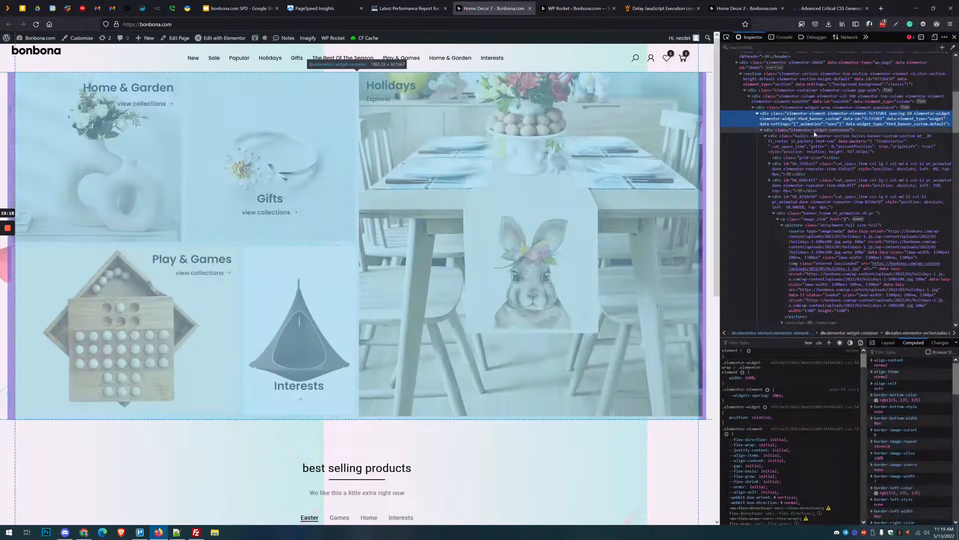
{"action": "left_click", "coordinate": [806, 139]}
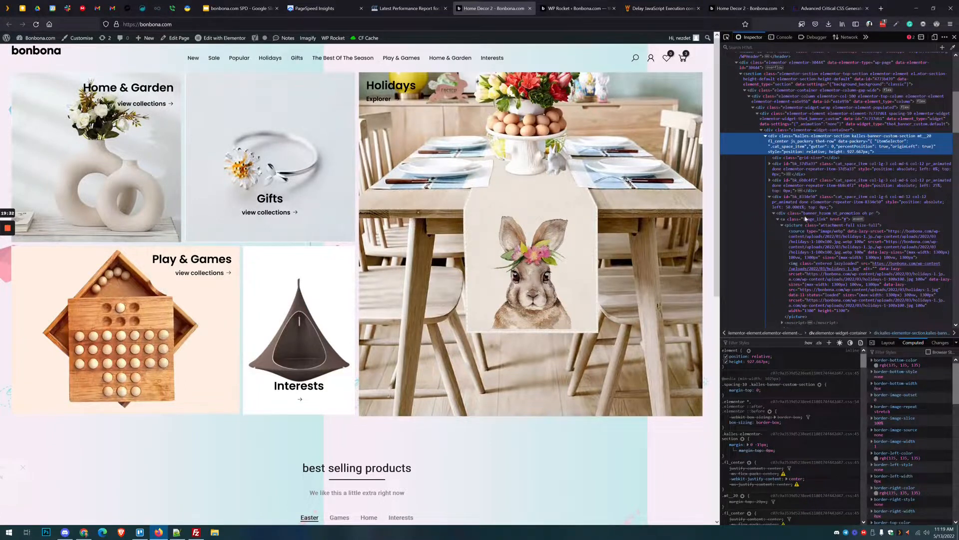
{"action": "left_click", "coordinate": [575, 8]}
{"action": "left_click", "coordinate": [478, 5]}
{"action": "left_click", "coordinate": [574, 8]}
{"action": "left_click", "coordinate": [184, 475]}
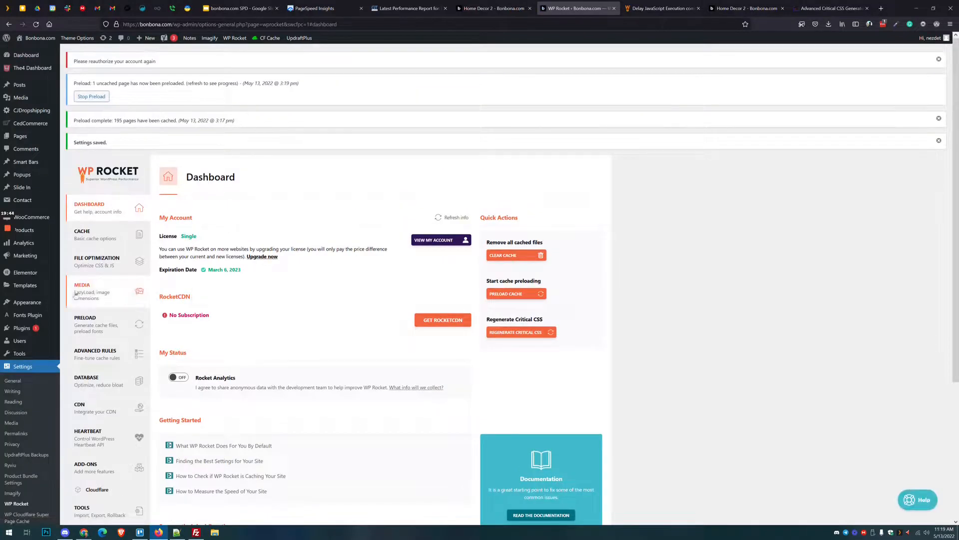
Open the Kalles theme's elementor.js in the WordPress theme file editor and copy its path, assets/js/elementor.js
{"action": "mouse_move", "coordinate": [34, 300]}
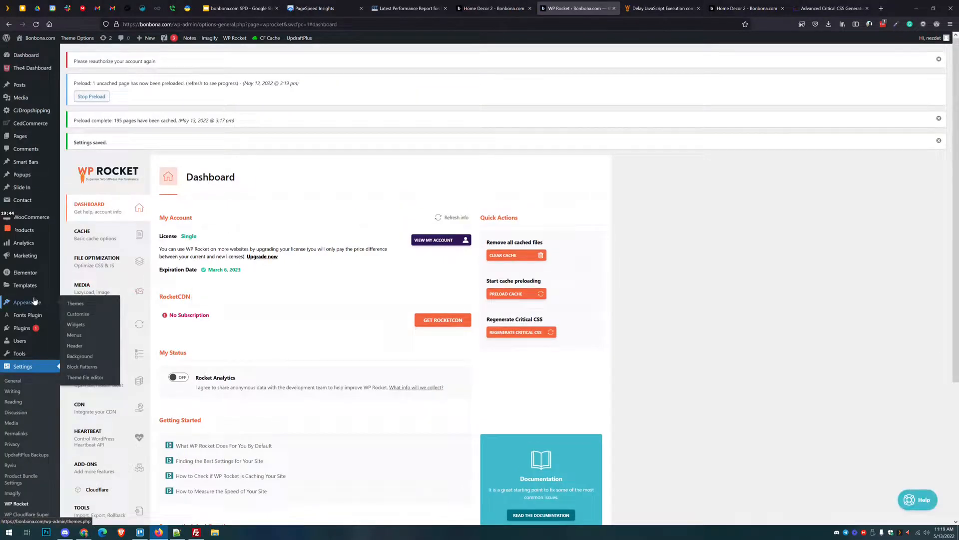
{"action": "middle_click", "coordinate": [84, 378]}
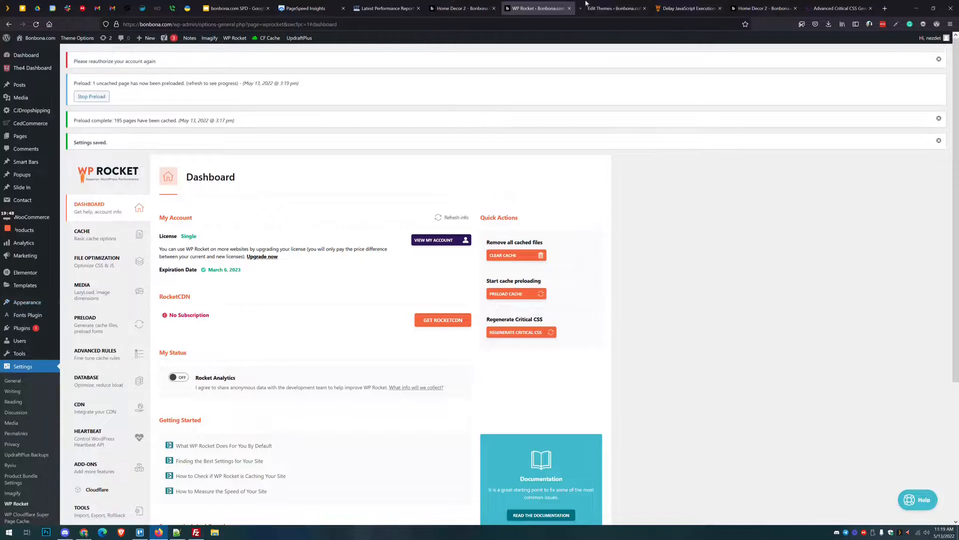
{"action": "key", "text": "ctrl+Tab"}
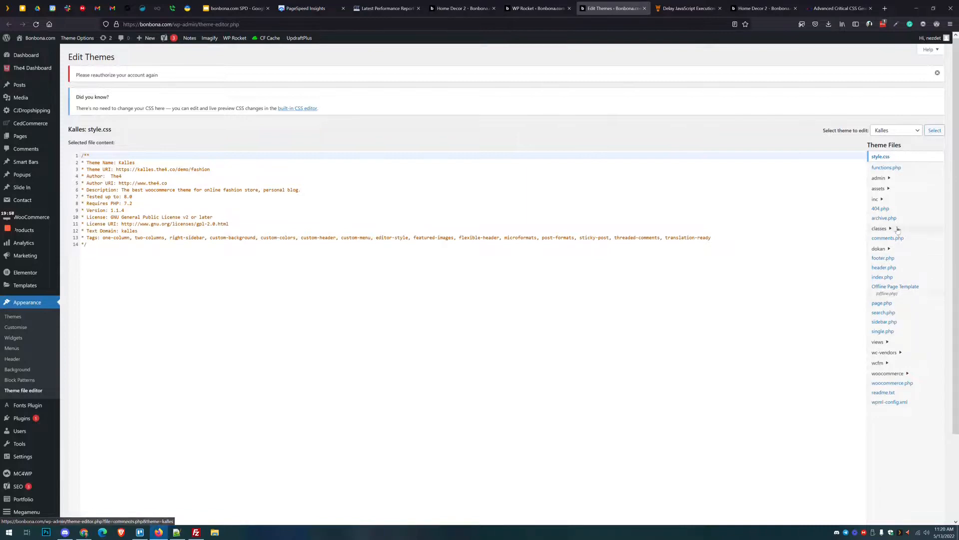
{"action": "left_click", "coordinate": [889, 189]}
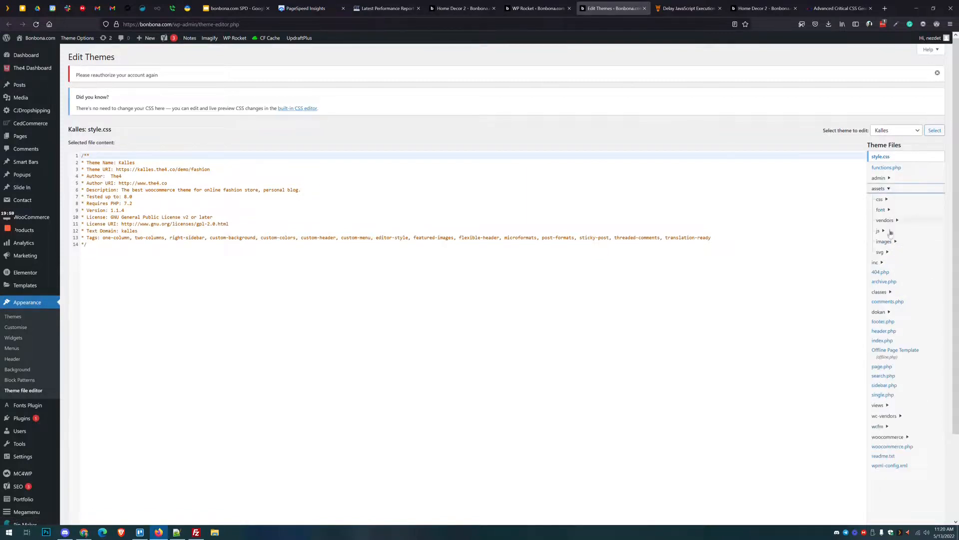
{"action": "left_click", "coordinate": [883, 232]}
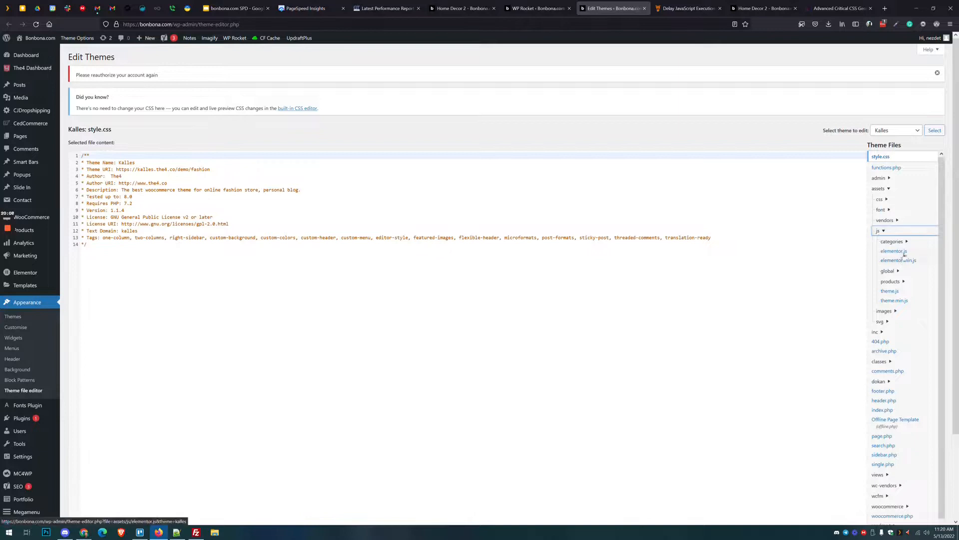
{"action": "left_click", "coordinate": [893, 252]}
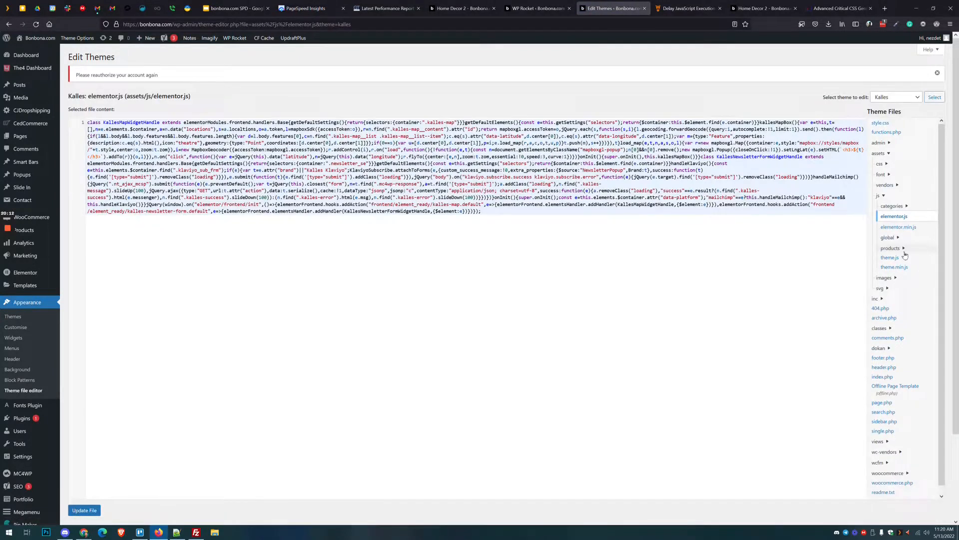
{"action": "double_click", "coordinate": [129, 95]}
{"action": "left_click_drag", "start_coordinate": [143, 96], "coordinate": [188, 96]}
{"action": "key", "text": "ctrl+c"}
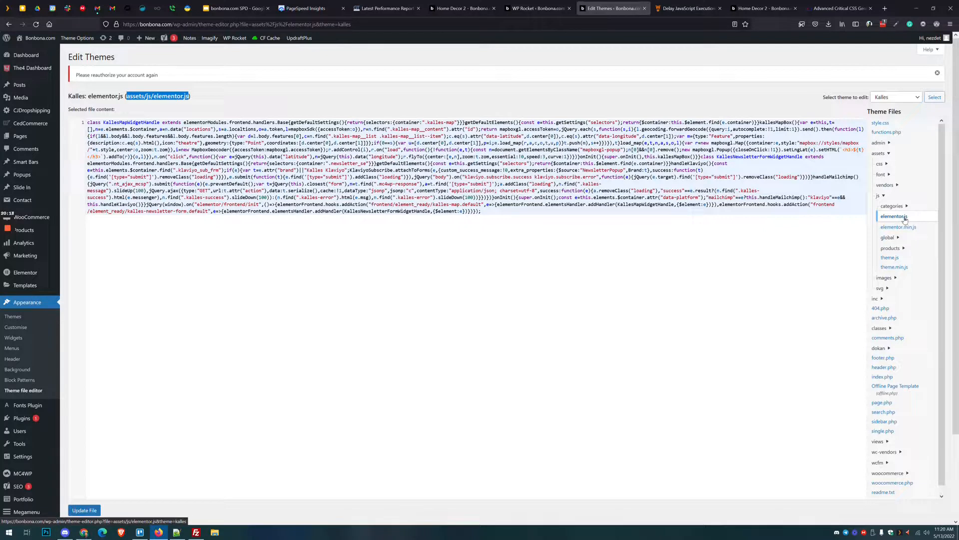
Add /wp-content/themes/kalles/assets/js/elementor.js to the excluded files of WP Rocket's Delay JavaScript execution option
{"action": "left_click", "coordinate": [537, 8]}
{"action": "scroll", "coordinate": [405, 186], "scroll_direction": "down", "scroll_amount": 4}
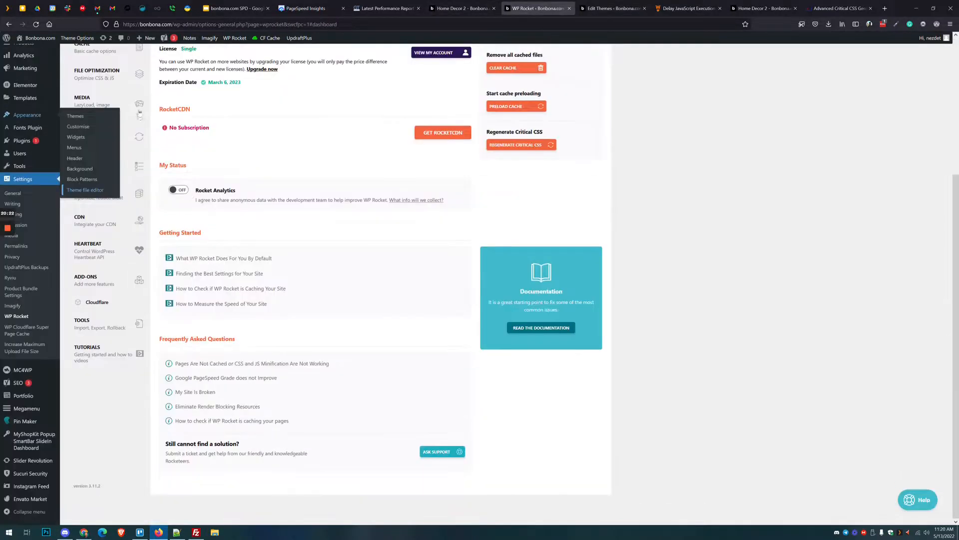
{"action": "scroll", "coordinate": [119, 188], "scroll_direction": "up", "scroll_amount": 2}
{"action": "left_click", "coordinate": [93, 168]}
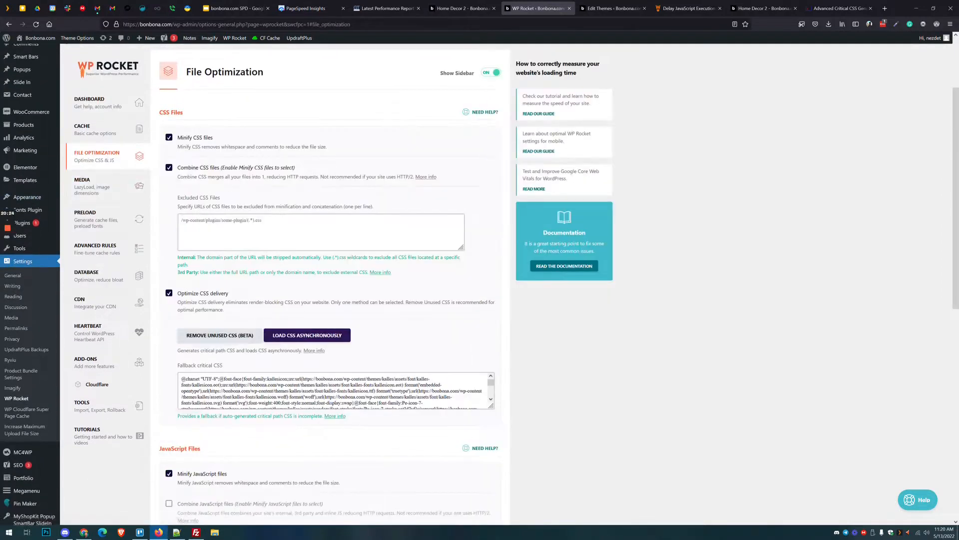
{"action": "scroll", "coordinate": [228, 195], "scroll_direction": "down", "scroll_amount": 9}
{"action": "scroll", "coordinate": [320, 370], "scroll_direction": "down", "scroll_amount": 1}
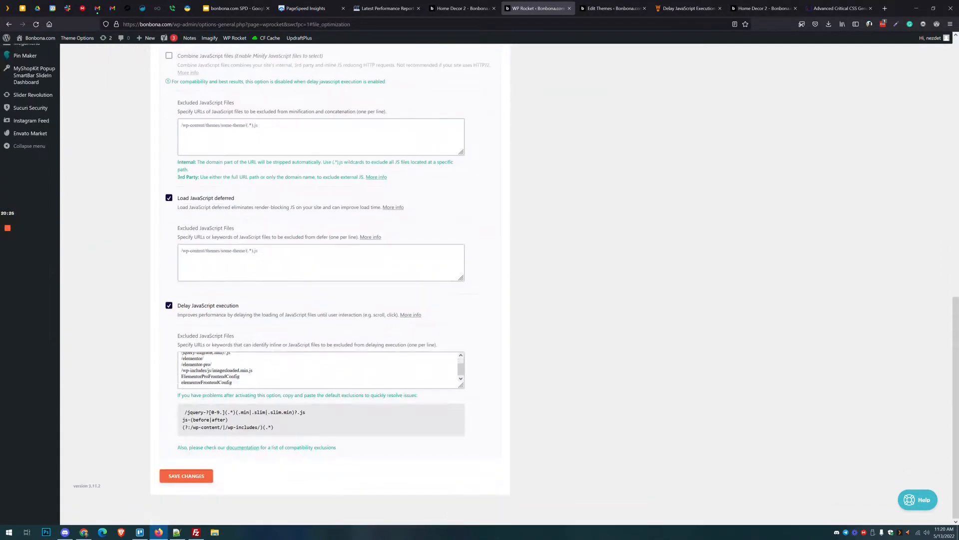
{"action": "left_click_drag", "start_coordinate": [460, 385], "coordinate": [461, 453]}
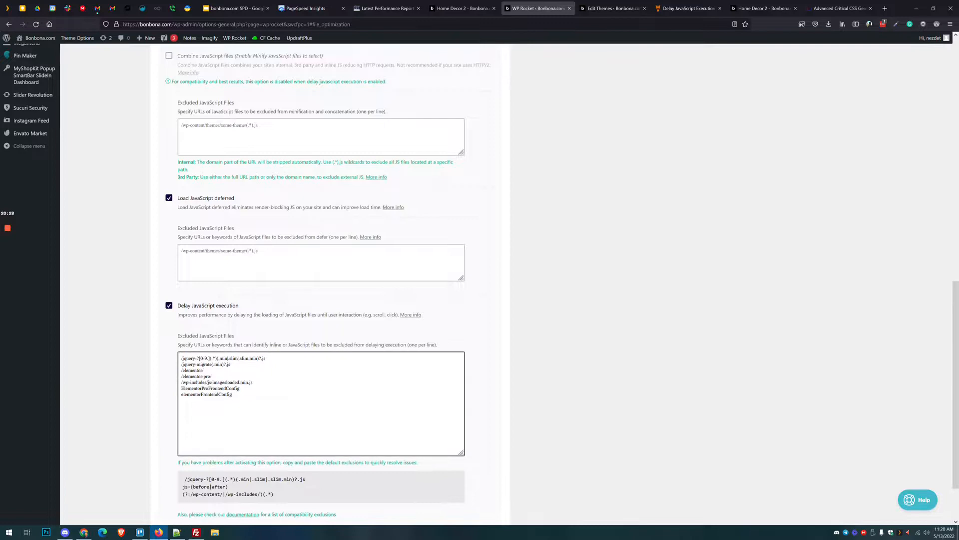
{"action": "key", "text": "Return"}
{"action": "key", "text": "ctrl+v"}
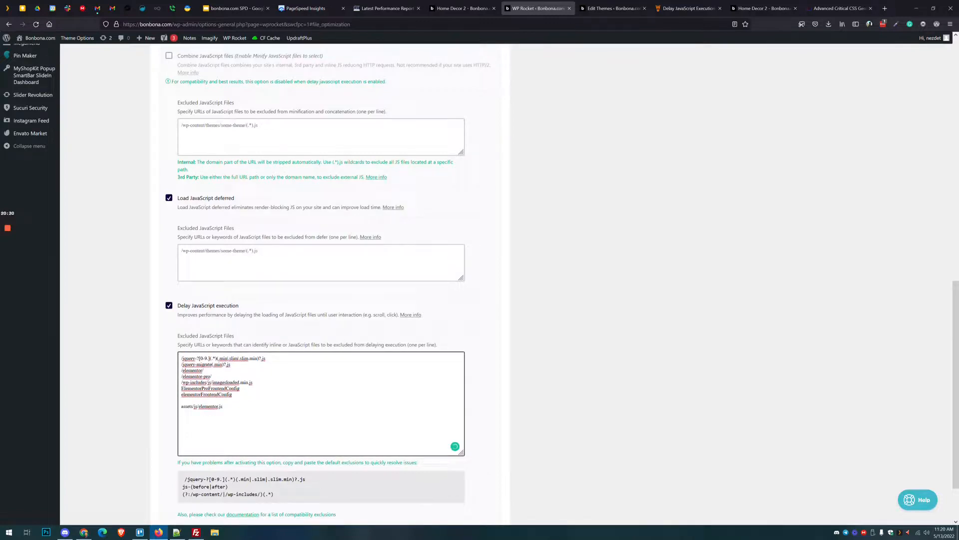
{"action": "type", "text": "/wp-content/themes/kalles/"}
Recheck the theme's script files, change the Kalles exclusion to /wp-content/themes/kalles/assets/js/(.*).js, and save the WP Rocket settings
{"action": "key", "text": "ctrl+Tab"}
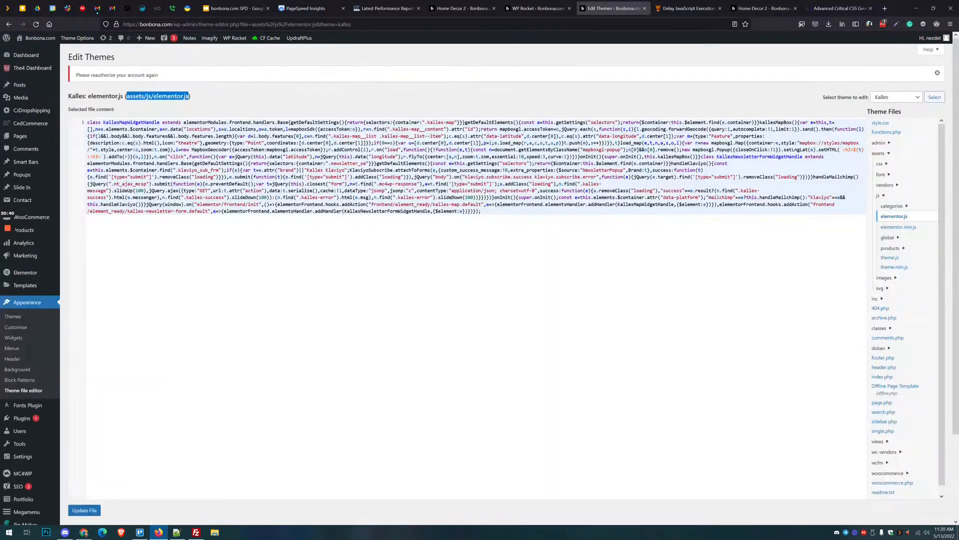
{"action": "left_click", "coordinate": [286, 110]}
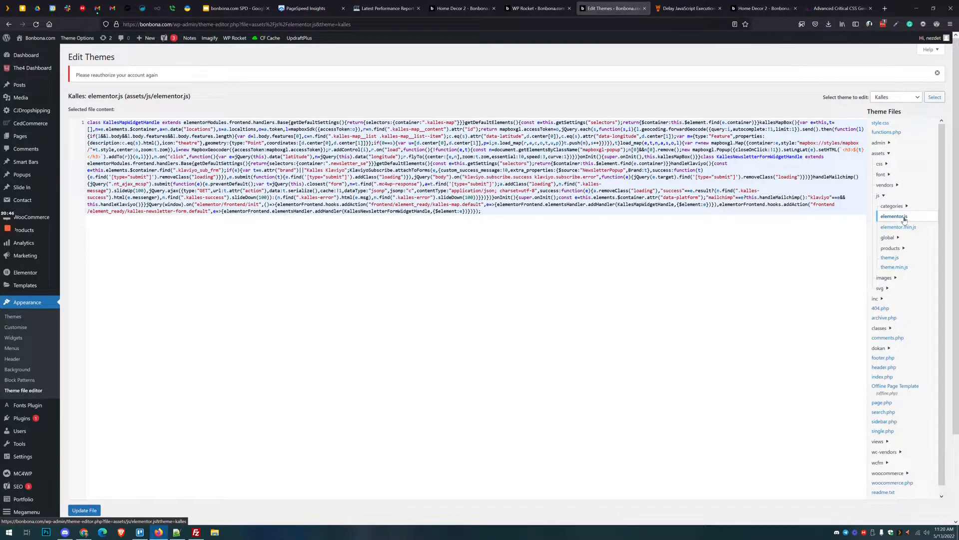
{"action": "left_click", "coordinate": [537, 8]}
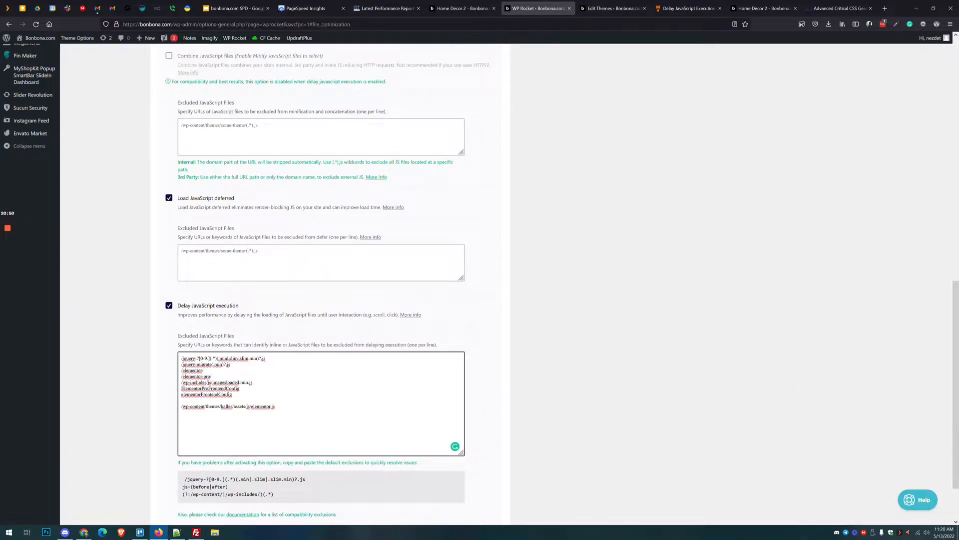
{"action": "key", "text": "BackSpace"}
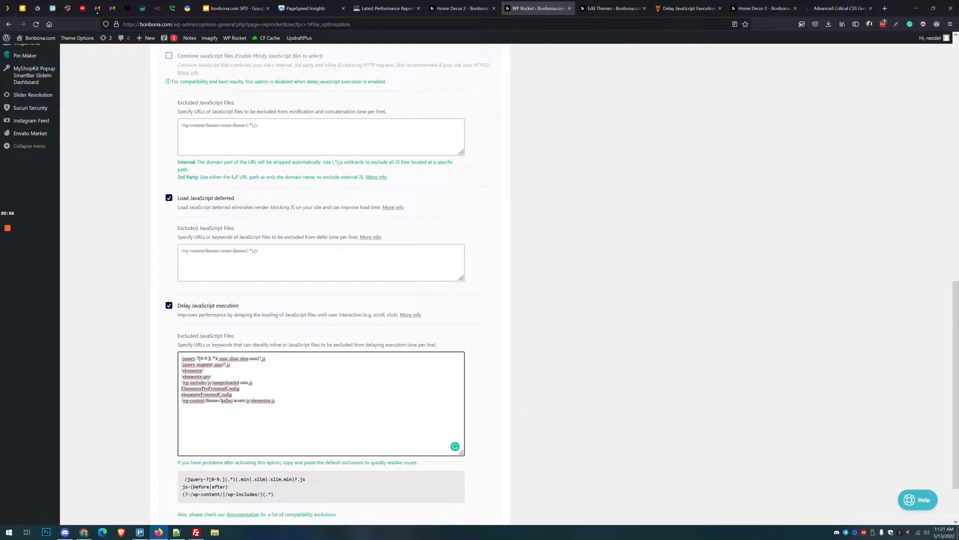
{"action": "key", "text": "ctrl+shift+Left"}
{"action": "key", "text": "BackSpace"}
{"action": "scroll", "coordinate": [506, 303], "scroll_direction": "down", "scroll_amount": 2}
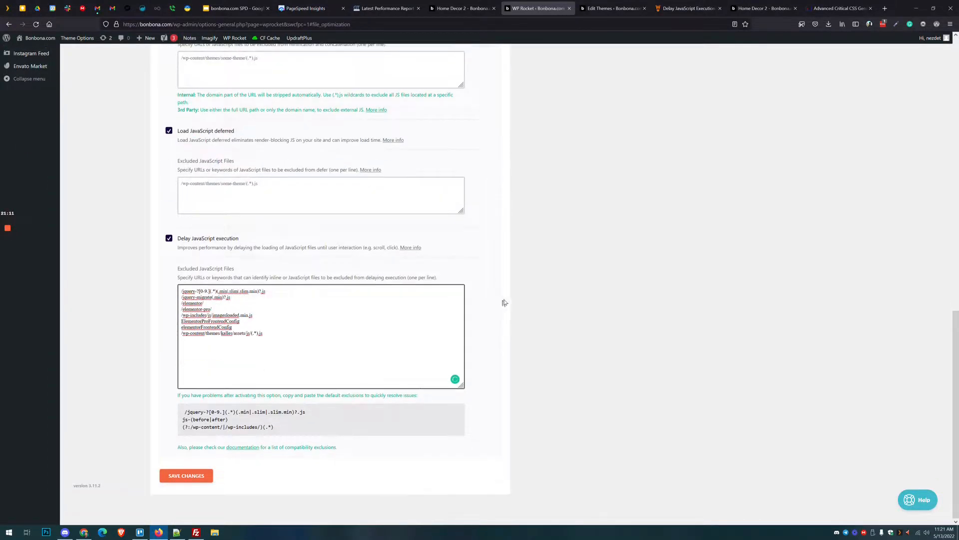
{"action": "left_click", "coordinate": [187, 481]}
{"action": "left_click", "coordinate": [186, 481]}
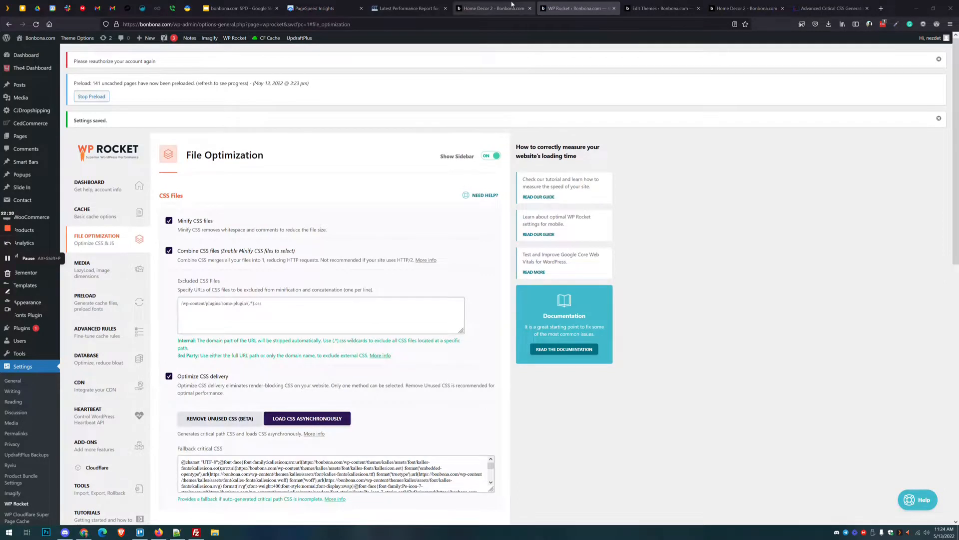
Close the developer tools on the bonbona.com home page and reload it to check the banner layout
{"action": "left_click", "coordinate": [491, 8]}
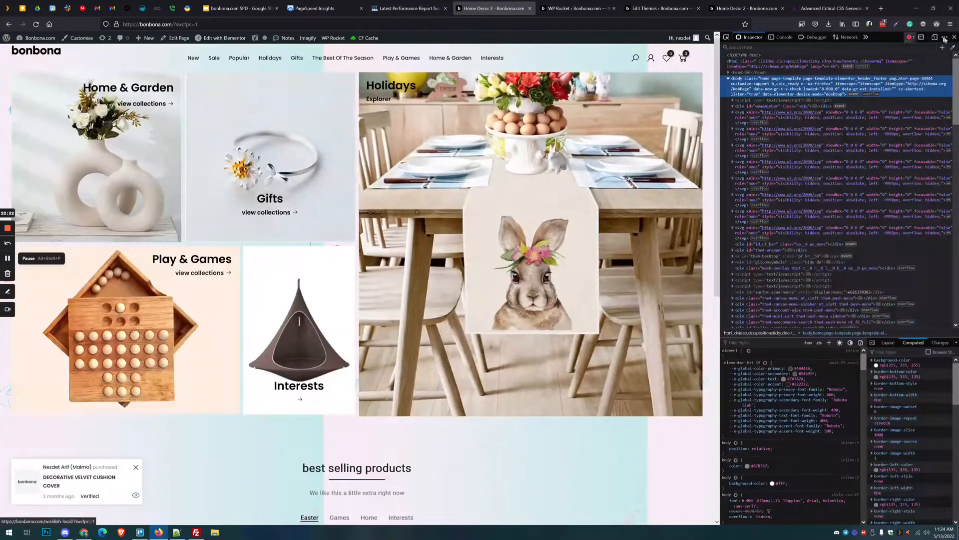
{"action": "key", "text": "F12"}
{"action": "key", "text": "F5"}
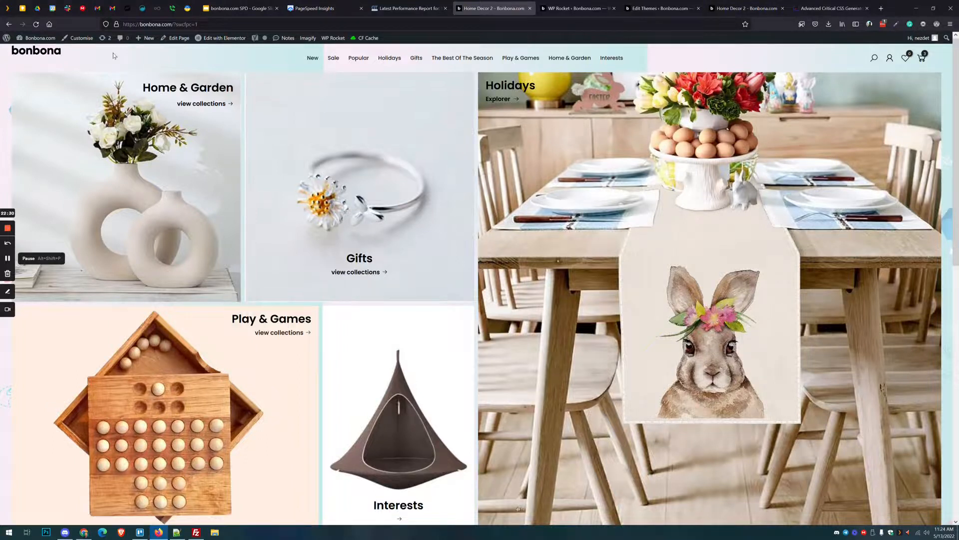
Retest bonbona.com in GTmetrix and rerun its PageSpeed Insights analysis
{"action": "left_click", "coordinate": [407, 8]}
{"action": "left_click", "coordinate": [702, 73]}
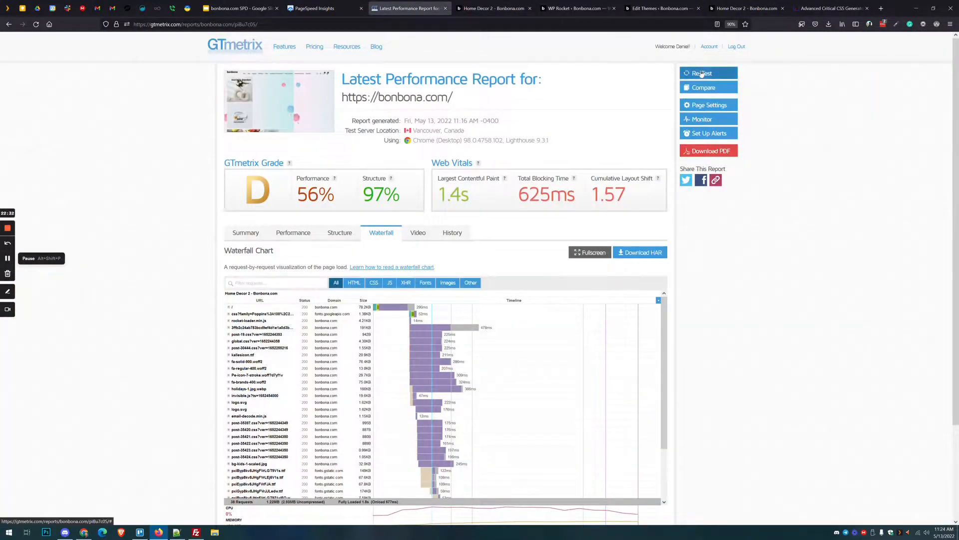
{"action": "key", "text": "ctrl+shift+Tab"}
{"action": "scroll", "coordinate": [607, 109], "scroll_direction": "up", "scroll_amount": 2}
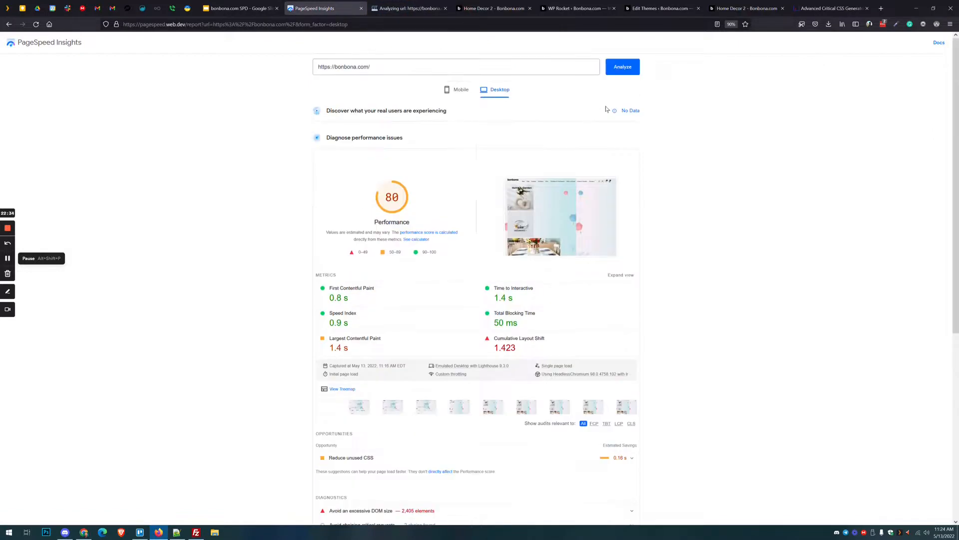
{"action": "left_click", "coordinate": [622, 73]}
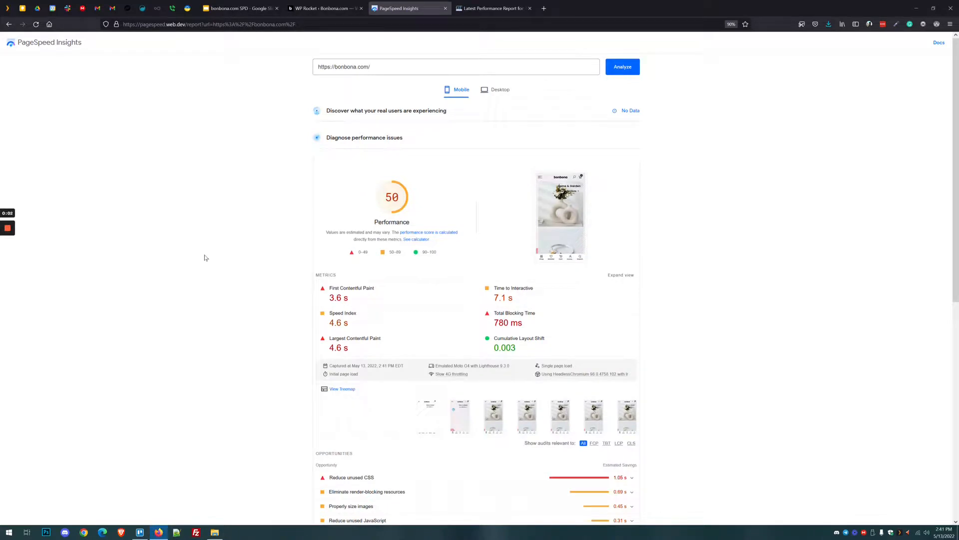
Review the mobile PageSpeed report, and view the PageSpeed Insights desktop and mobile slides in the bonbona.com SPD presentation
{"action": "scroll", "coordinate": [238, 250], "scroll_direction": "down", "scroll_amount": 2}
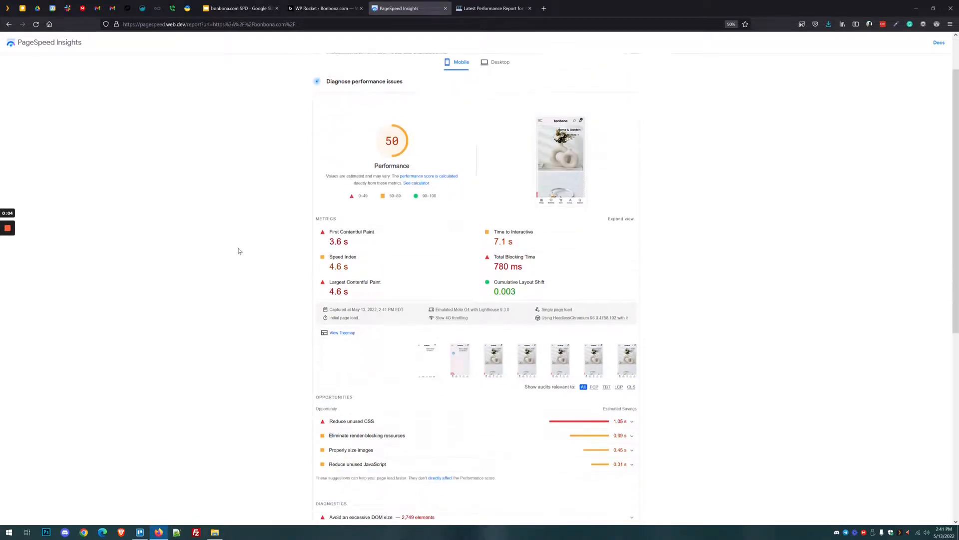
{"action": "left_click_drag", "start_coordinate": [265, 3], "coordinate": [349, 7]}
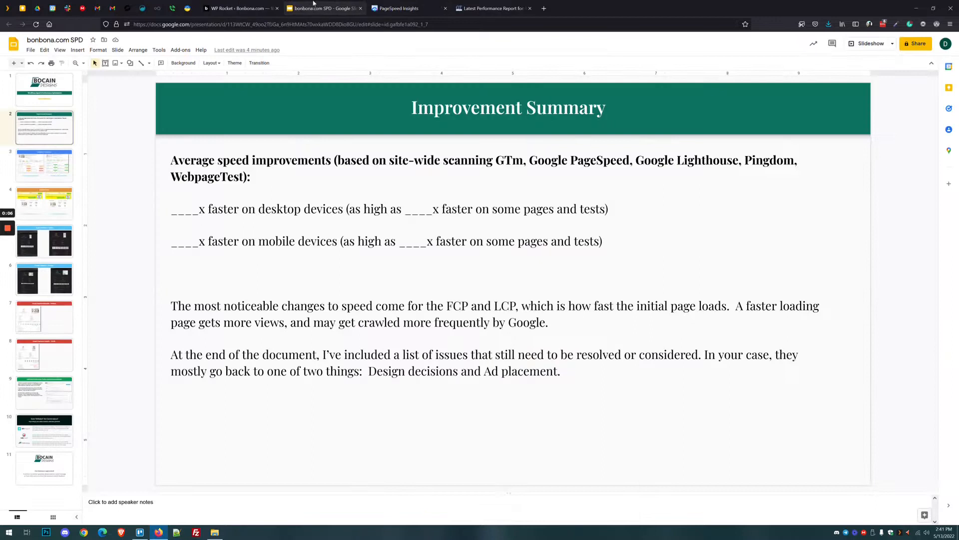
{"action": "left_click", "coordinate": [45, 320]}
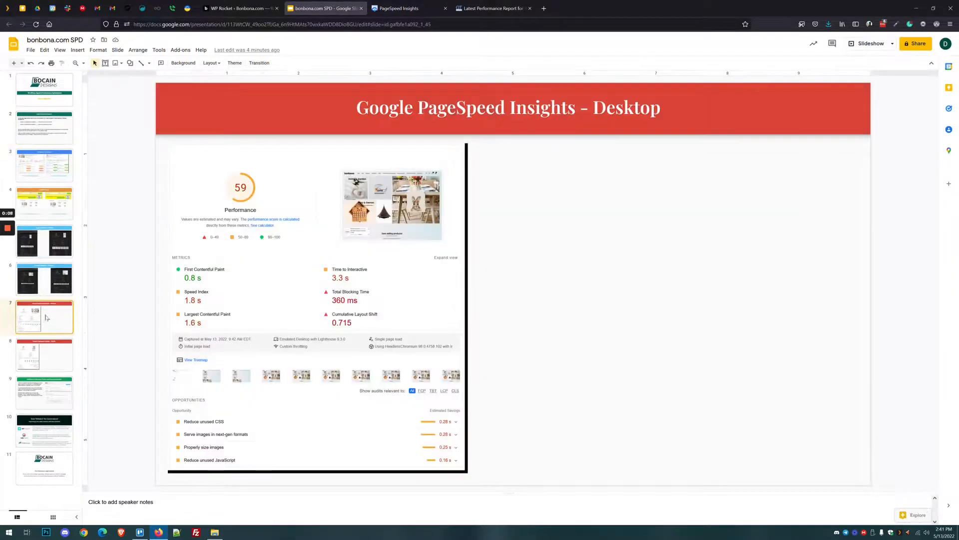
{"action": "left_click", "coordinate": [45, 361]}
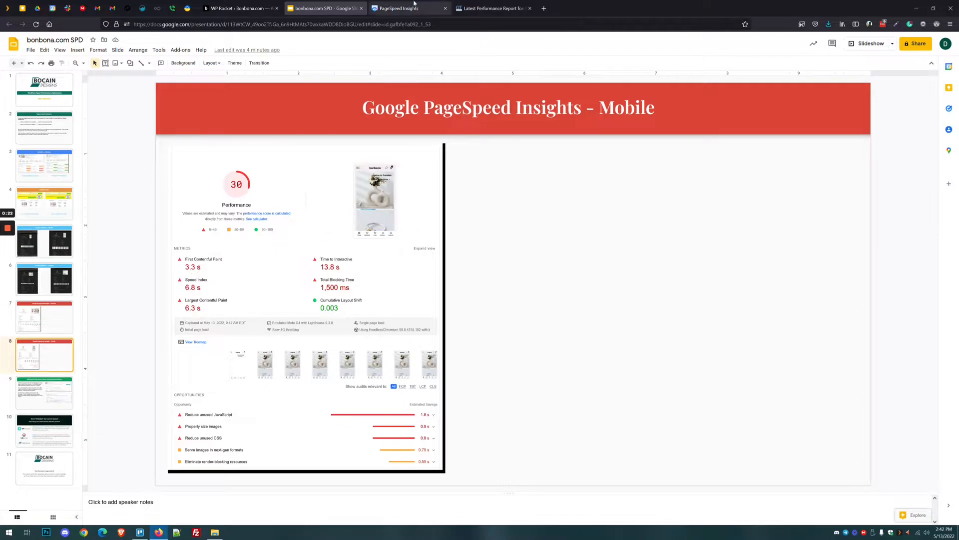
Compare the First Contentful Paint and Largest Contentful Paint in the new mobile PageSpeed report with the earlier results on the mobile slide
{"action": "key", "text": "ctrl+Tab"}
{"action": "left_click_drag", "start_coordinate": [330, 238], "coordinate": [352, 238]}
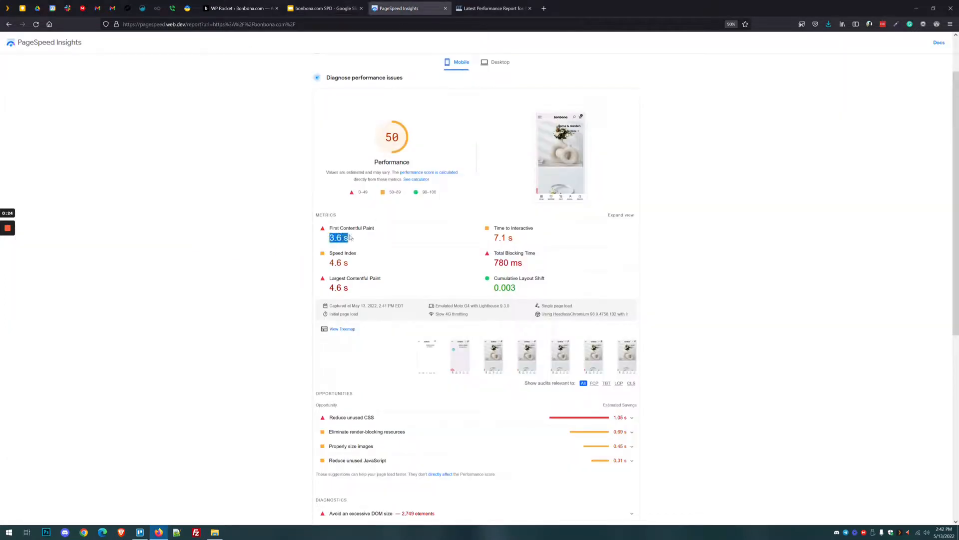
{"action": "left_click_drag", "start_coordinate": [381, 279], "coordinate": [351, 286]}
{"action": "left_click", "coordinate": [355, 4]}
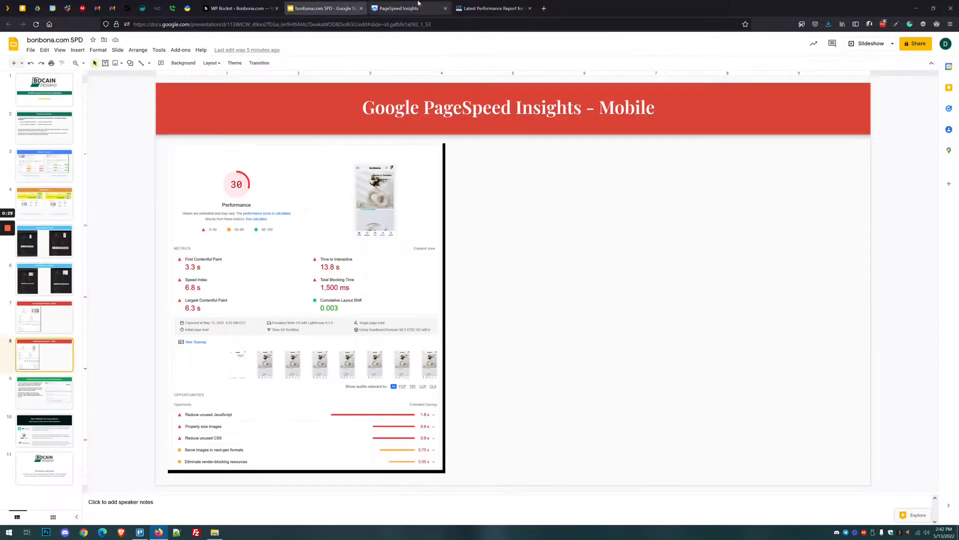
{"action": "left_click", "coordinate": [400, 5]}
{"action": "left_click", "coordinate": [335, 3]}
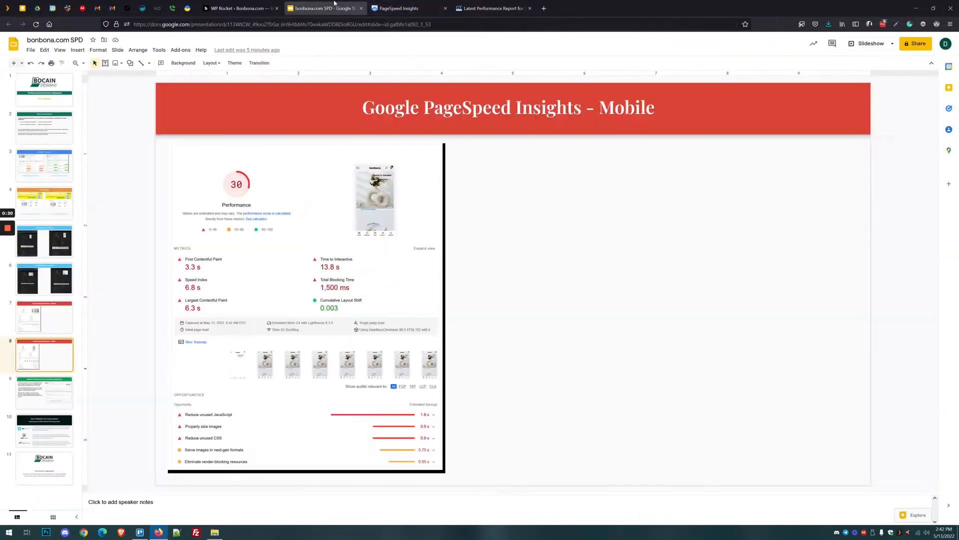
{"action": "left_click", "coordinate": [399, 6]}
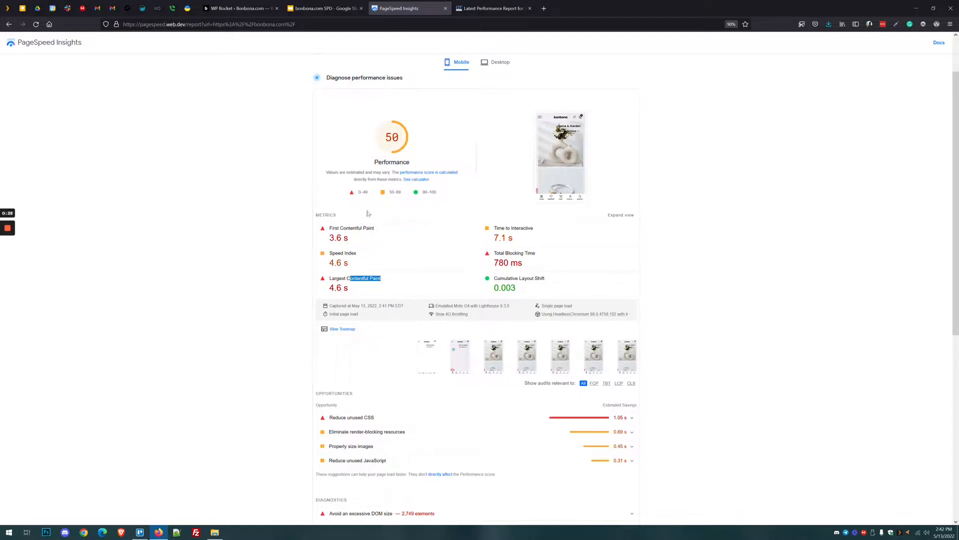
{"action": "left_click", "coordinate": [259, 220]}
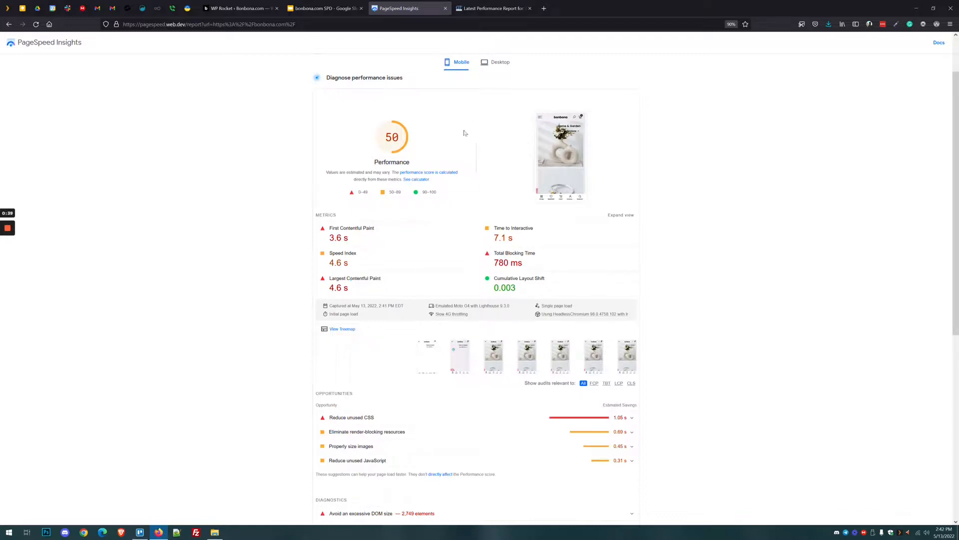
Compare the desktop PageSpeed Insights metrics, including First and Largest Contentful Paint and Cumulative Layout Shift, with the earlier results on the desktop slide
{"action": "left_click", "coordinate": [492, 65]}
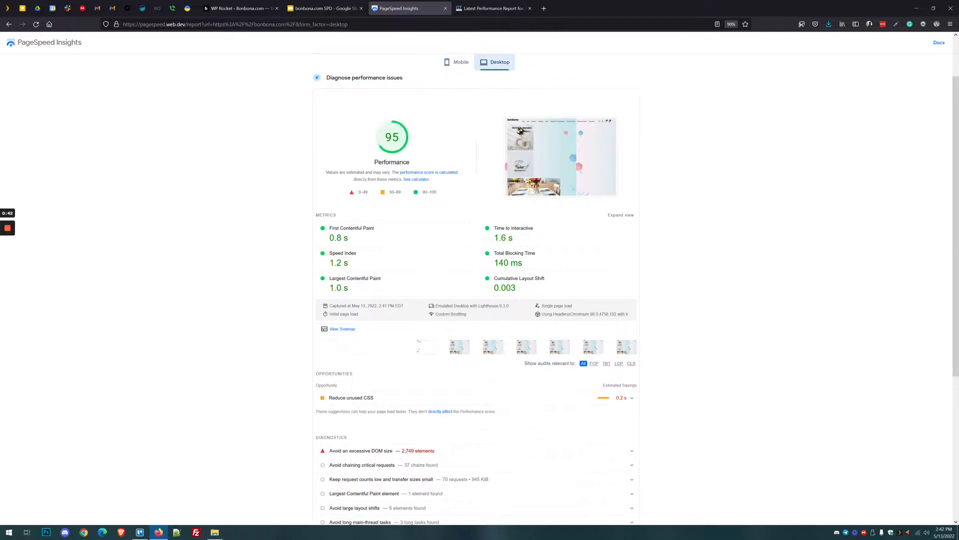
{"action": "left_click", "coordinate": [318, 8]}
{"action": "left_click", "coordinate": [60, 321]}
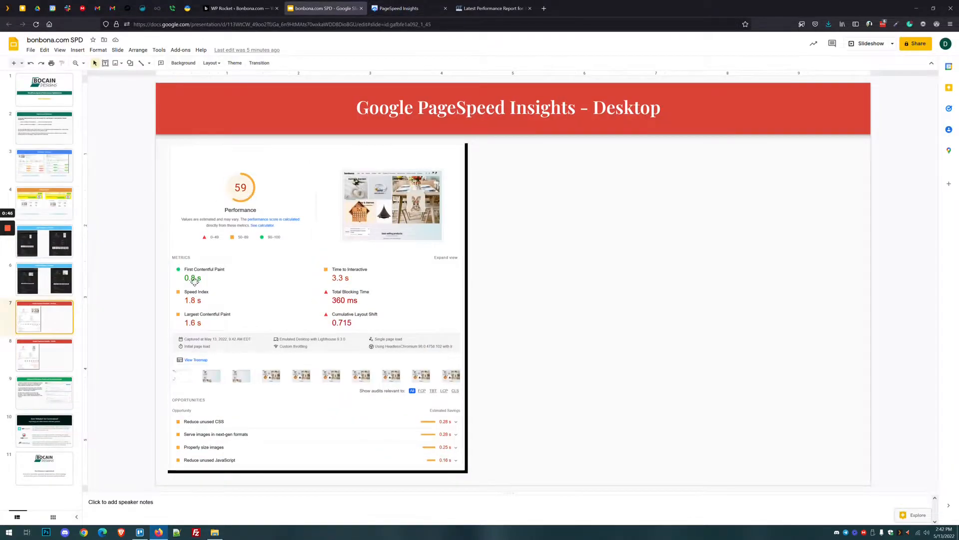
{"action": "left_click", "coordinate": [464, 7]}
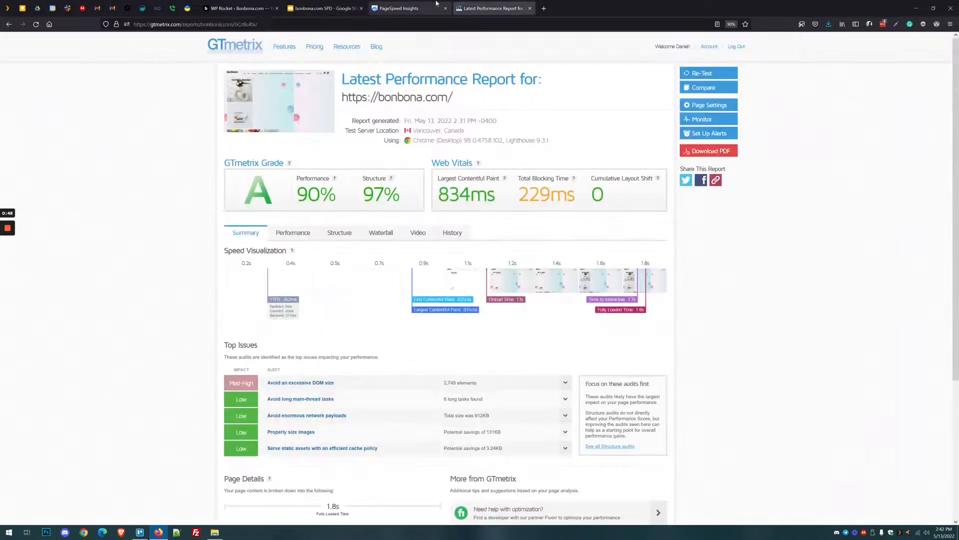
{"action": "left_click", "coordinate": [431, 6]}
{"action": "left_click_drag", "start_coordinate": [330, 229], "coordinate": [348, 238]}
{"action": "left_click_drag", "start_coordinate": [329, 288], "coordinate": [344, 287]}
{"action": "left_click", "coordinate": [370, 276]}
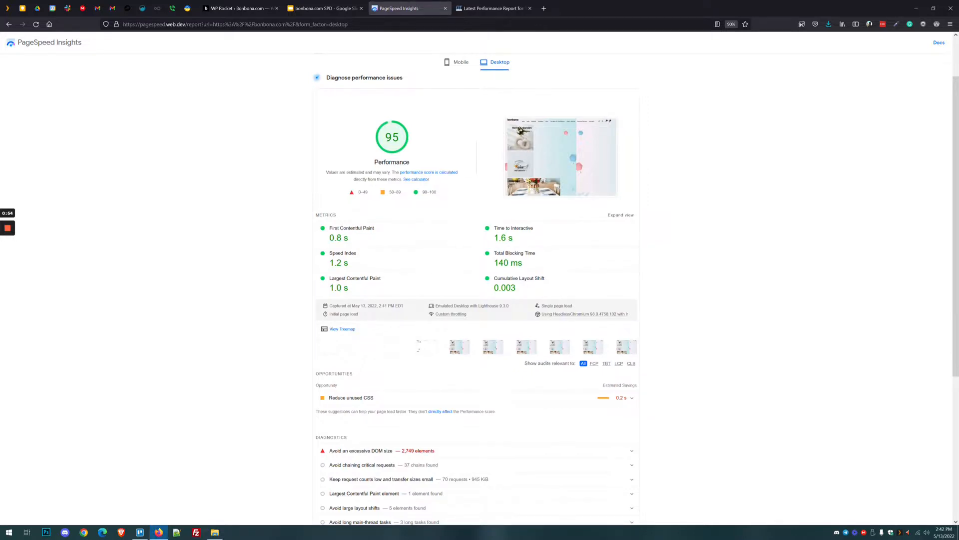
{"action": "mouse_move", "coordinate": [522, 288]}
{"action": "left_mouse_down"}
{"action": "mouse_move", "coordinate": [493, 276]}
{"action": "mouse_move", "coordinate": [522, 280]}
{"action": "left_mouse_up"}
{"action": "left_click", "coordinate": [444, 273]}
{"action": "left_click", "coordinate": [465, 212]}
{"action": "left_click", "coordinate": [325, 8]}
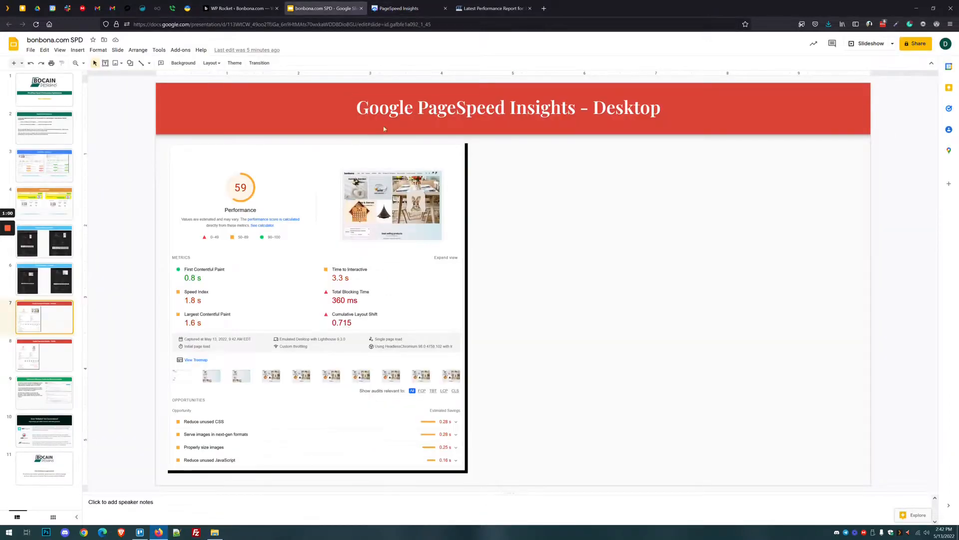
Compare the detailed performance metrics in the latest GTmetrix report for bonbona.com with the GTmetrix - Overview slide
{"action": "left_click", "coordinate": [489, 4]}
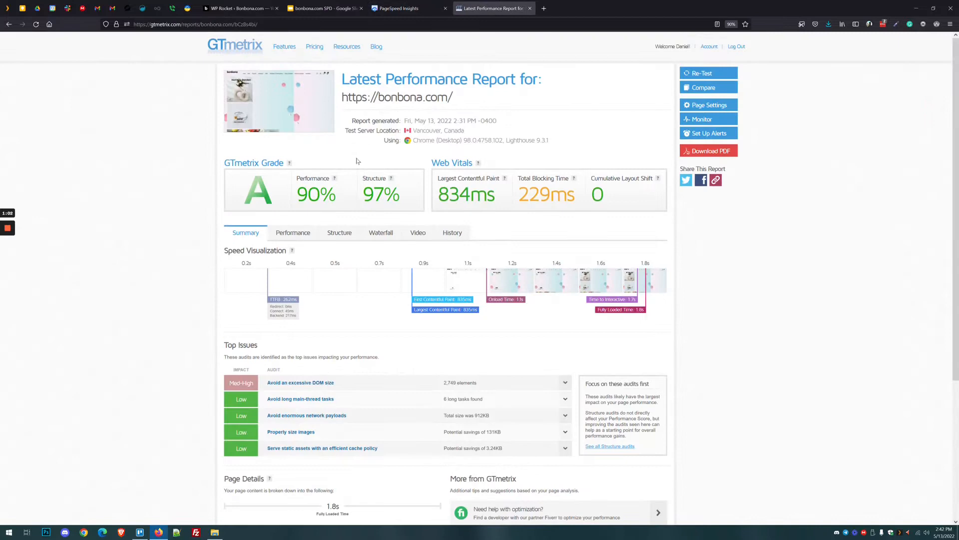
{"action": "left_click", "coordinate": [322, 5]}
{"action": "left_click", "coordinate": [46, 166]}
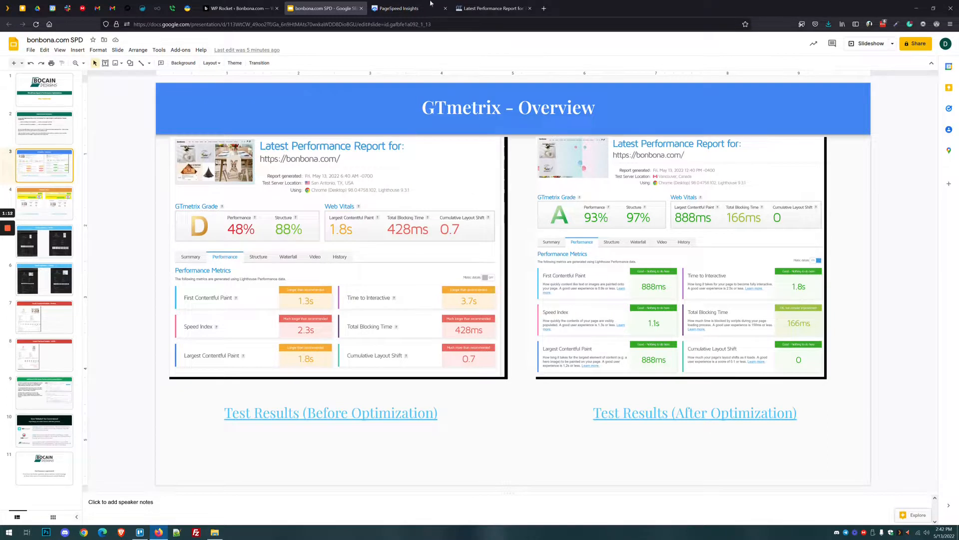
{"action": "left_click", "coordinate": [494, 8]}
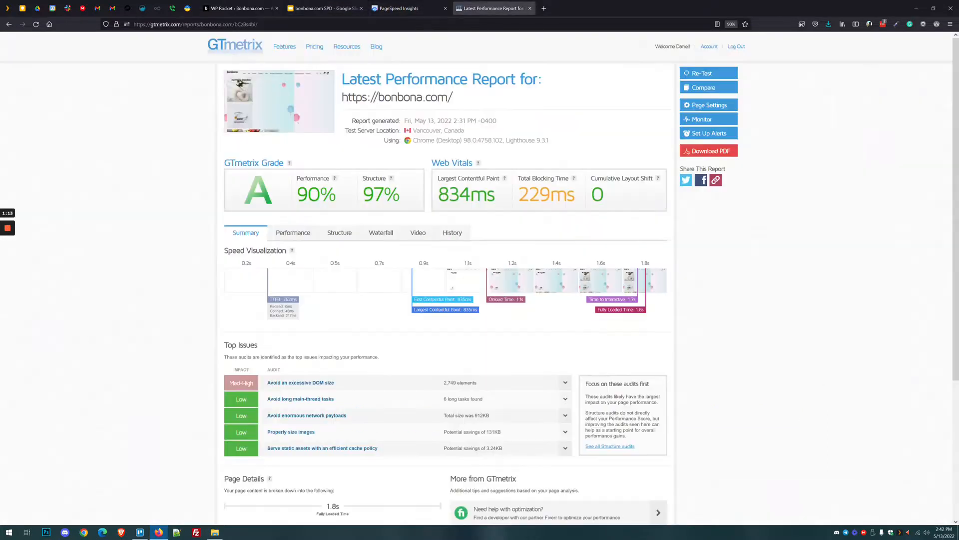
{"action": "left_click", "coordinate": [311, 233]}
{"action": "left_click_drag", "start_coordinate": [385, 302], "coordinate": [427, 303]}
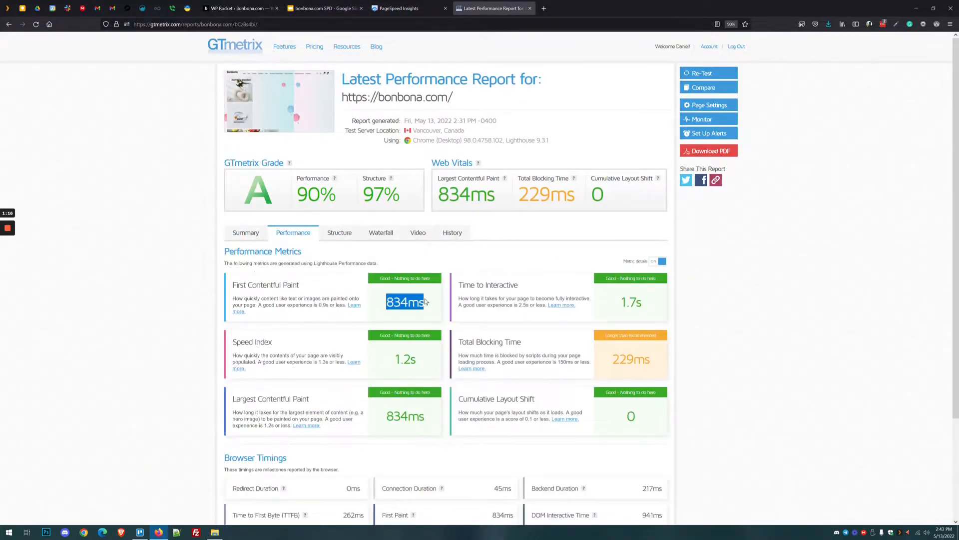
{"action": "left_click_drag", "start_coordinate": [386, 416], "coordinate": [439, 419]}
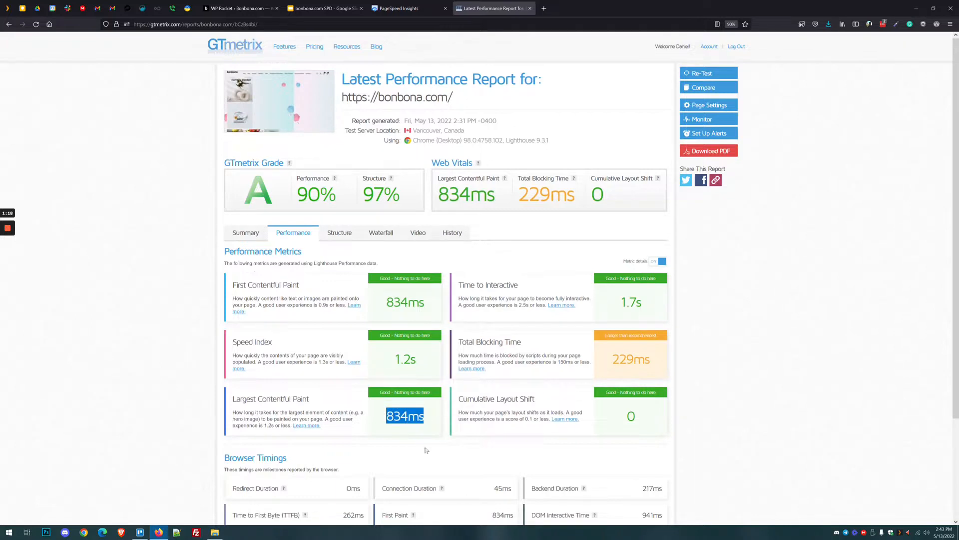
{"action": "left_click", "coordinate": [413, 336]}
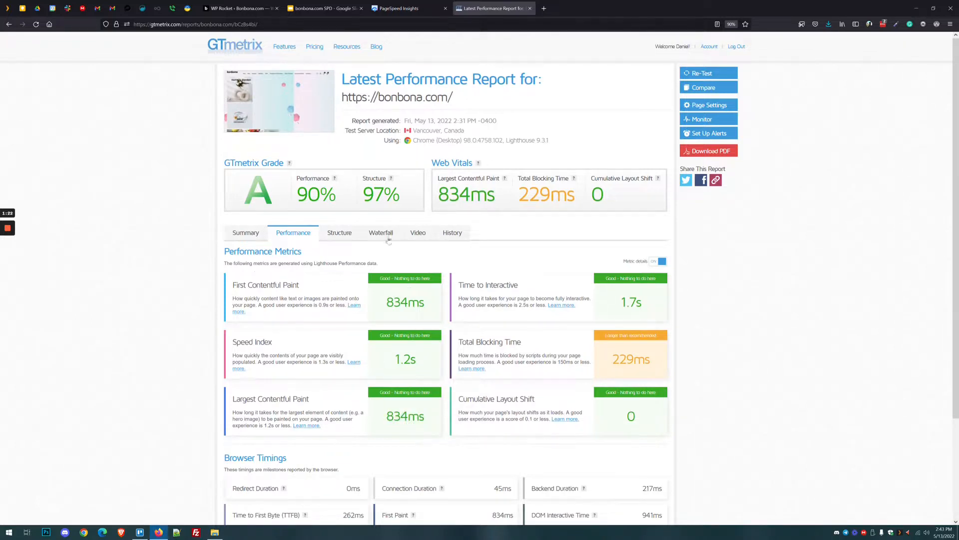
Review the before and after results on the GTmetrix - Overview, Pingdom Tools and Google Lighthouse - Mobile slides
{"action": "left_click", "coordinate": [320, 8]}
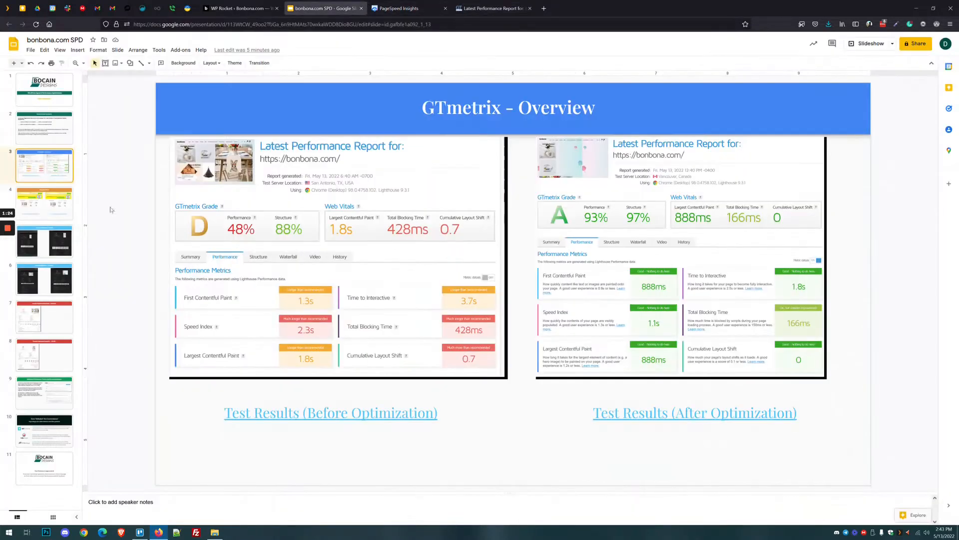
{"action": "left_click", "coordinate": [56, 197]}
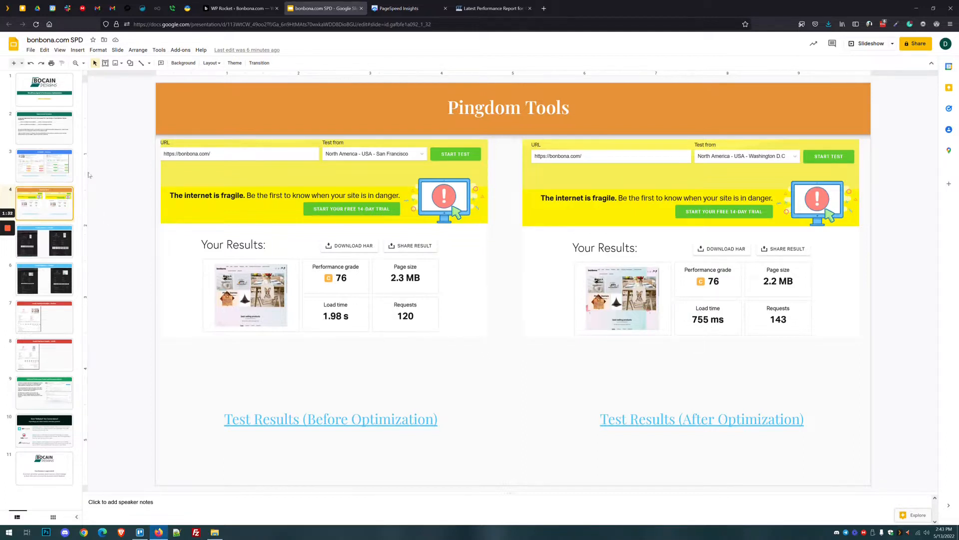
{"action": "left_click", "coordinate": [42, 247]}
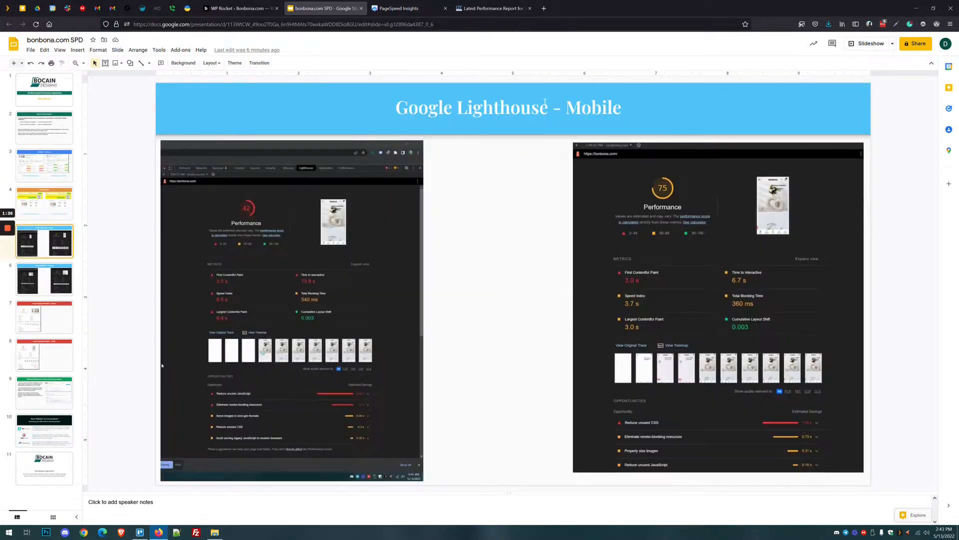
Open bonbona.com in Chrome, view the Lighthouse report settings in the developer tools, and return to the presentation in Firefox
{"action": "left_click", "coordinate": [83, 532]}
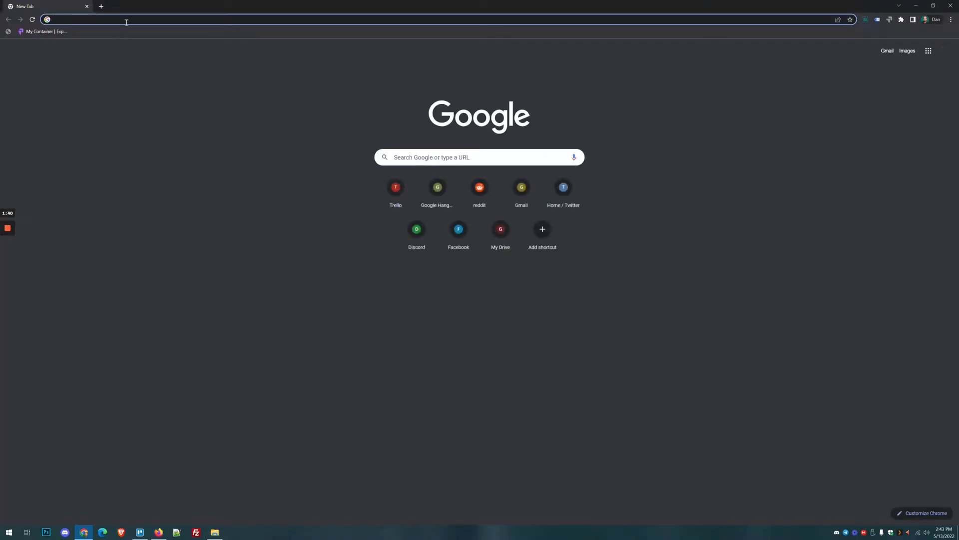
{"action": "type", "text": "bon"}
{"action": "key", "text": "Return"}
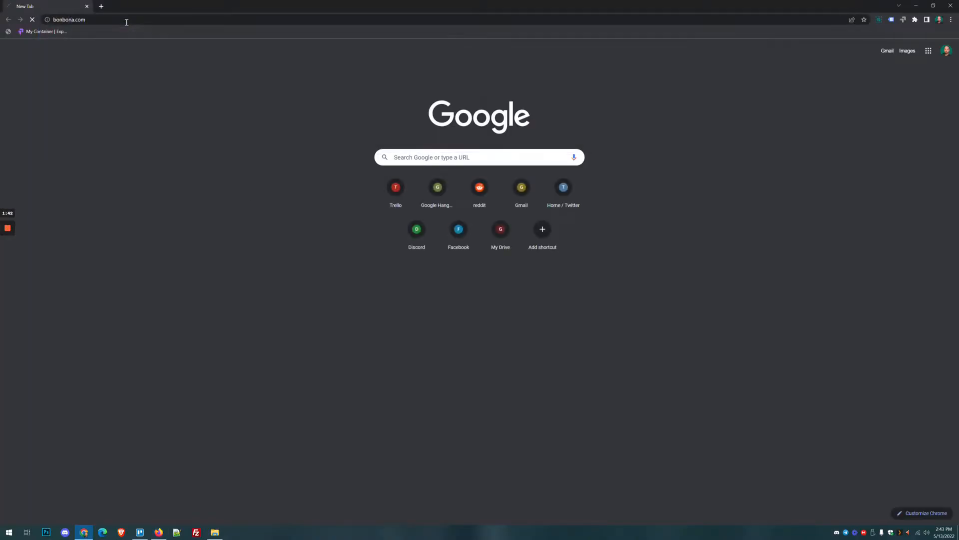
{"action": "key", "text": "ctrl+shift+i"}
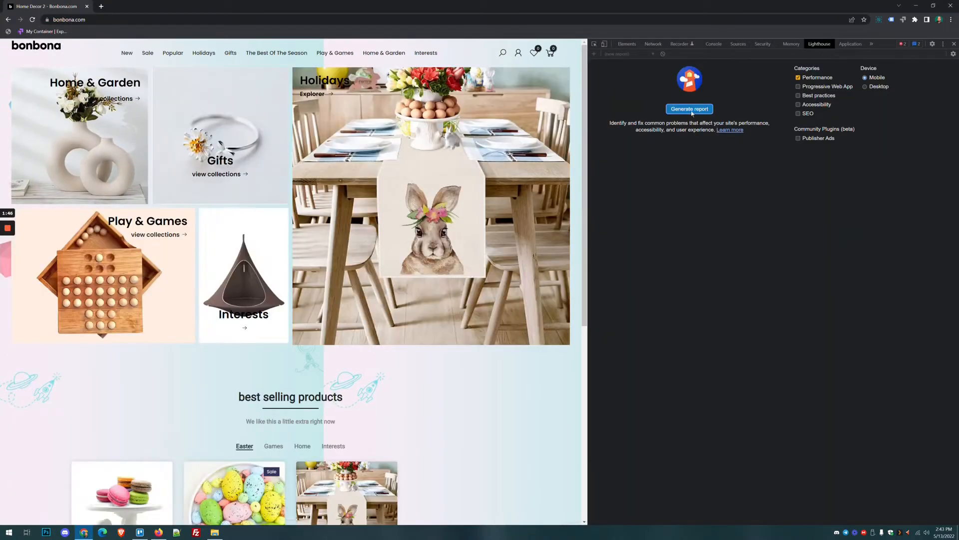
{"action": "left_click", "coordinate": [921, 7]}
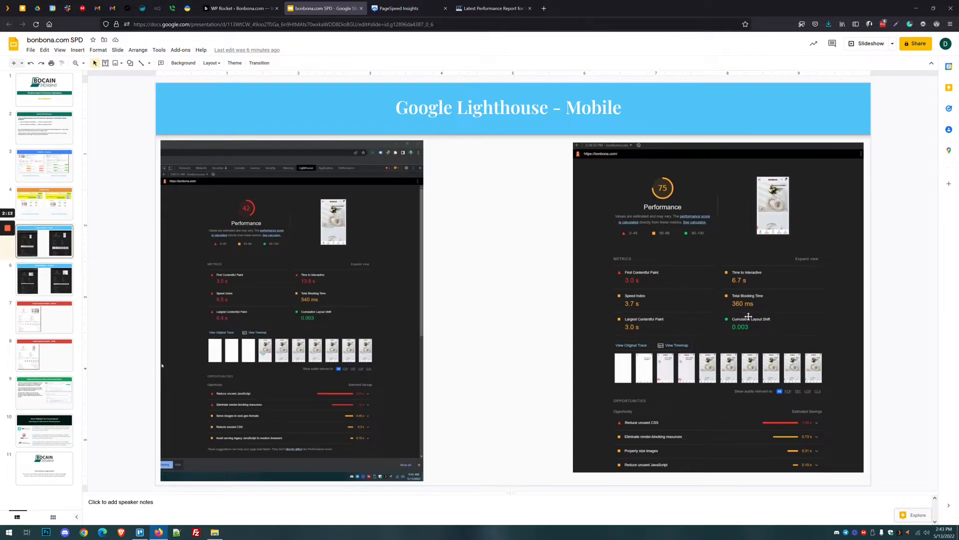
View the Google Lighthouse - Desktop slide and check the Google PageSpeed Insights - Desktop slide against the new PageSpeed report
{"action": "key", "text": "Down"}
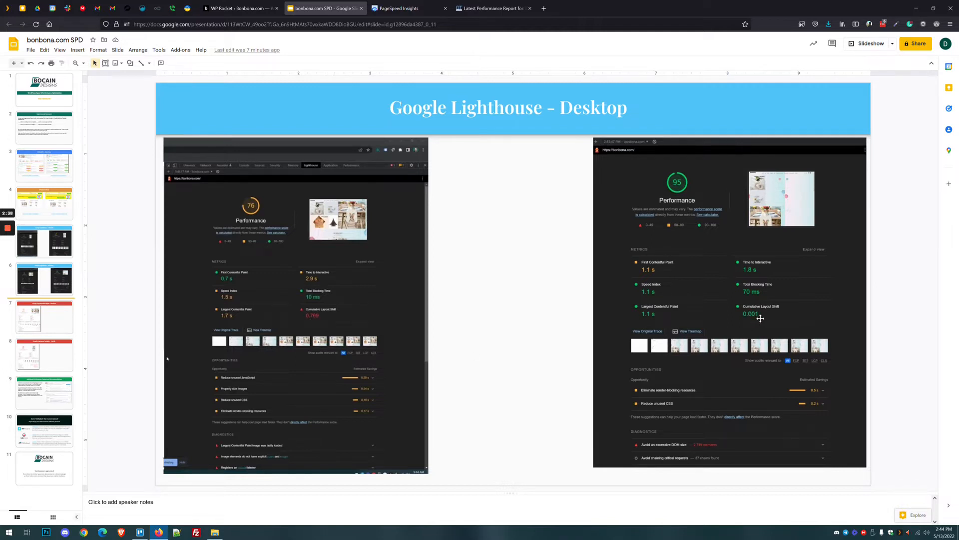
{"action": "left_click", "coordinate": [56, 325]}
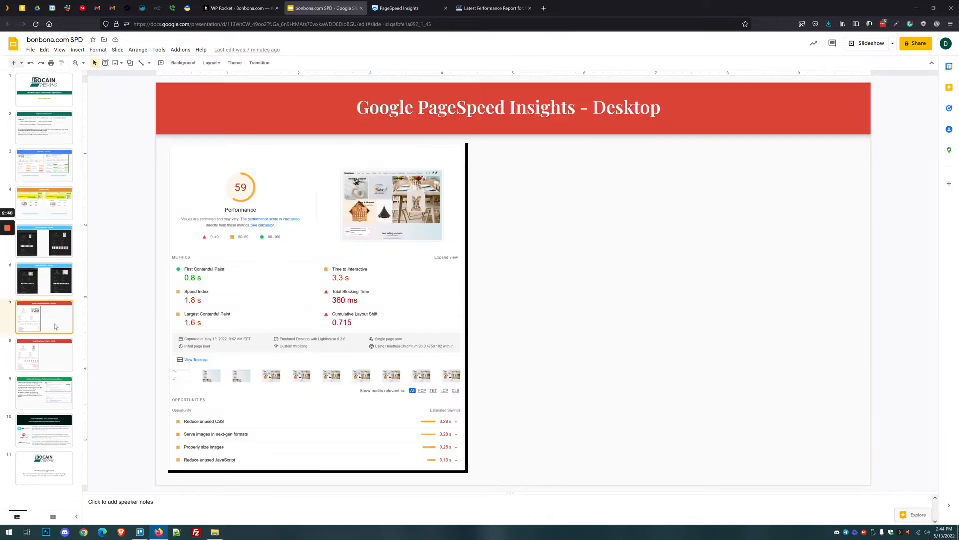
{"action": "key", "text": "Down"}
{"action": "left_click", "coordinate": [60, 321]}
{"action": "left_click", "coordinate": [399, 8]}
{"action": "left_click", "coordinate": [341, 4]}
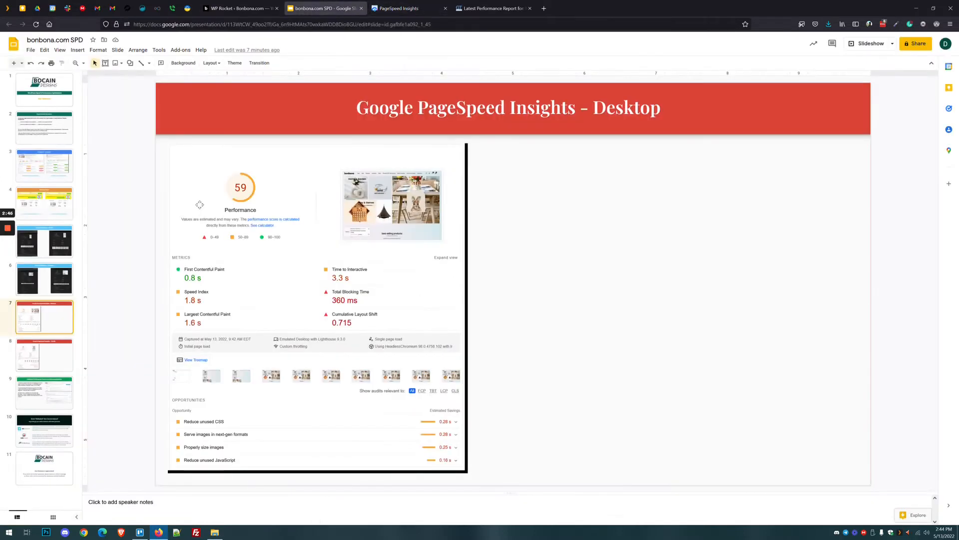